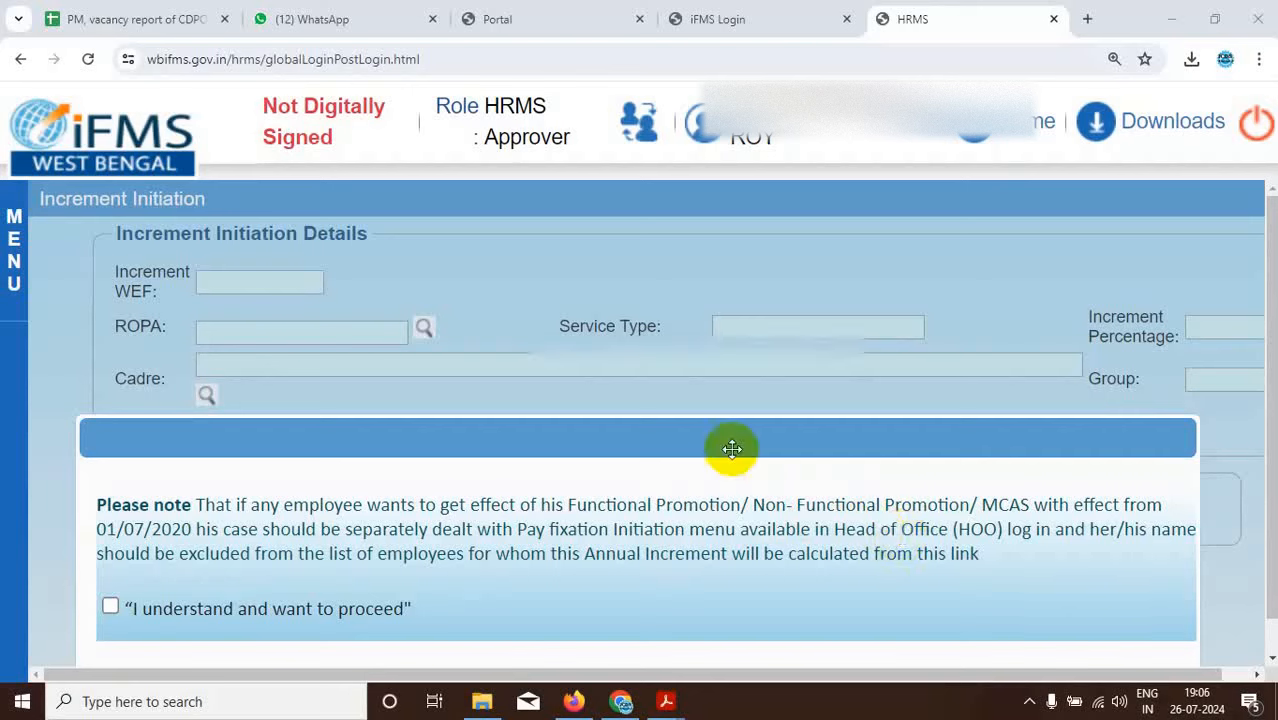
Check the Increment Initiation page, then return to the Pay Fixation Application page in Firefox.
click(573, 701)
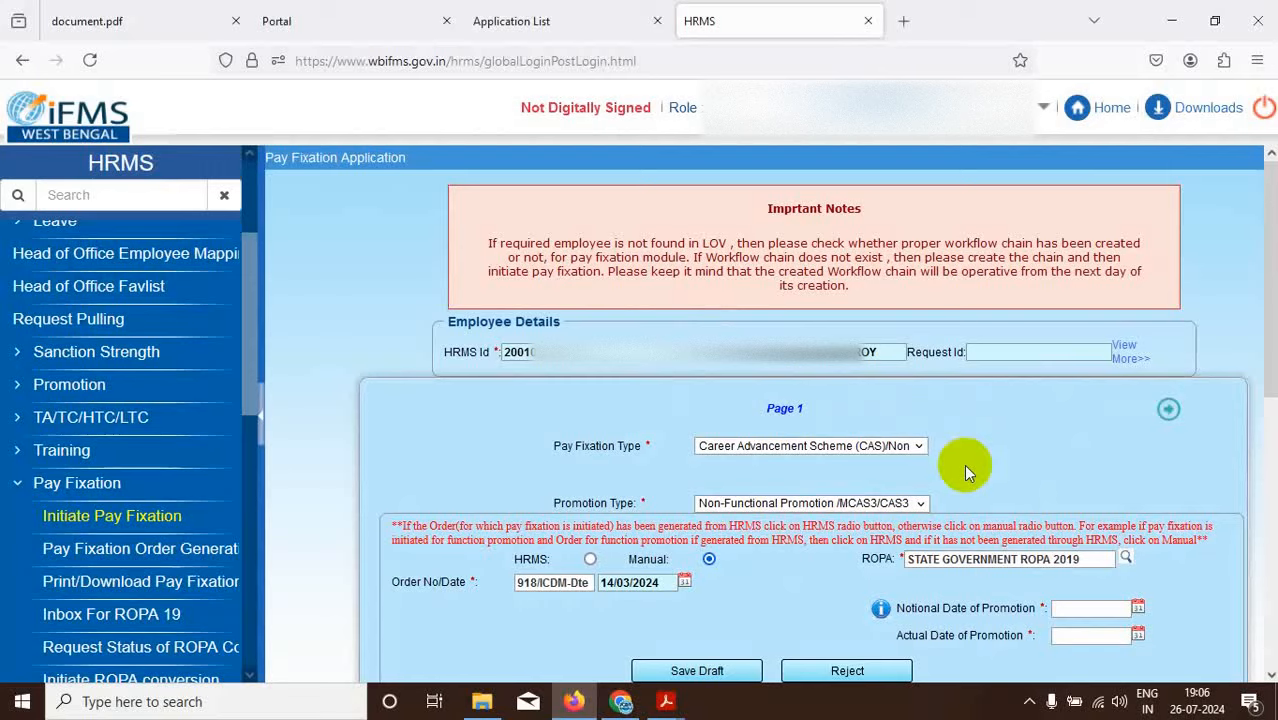
click(621, 701)
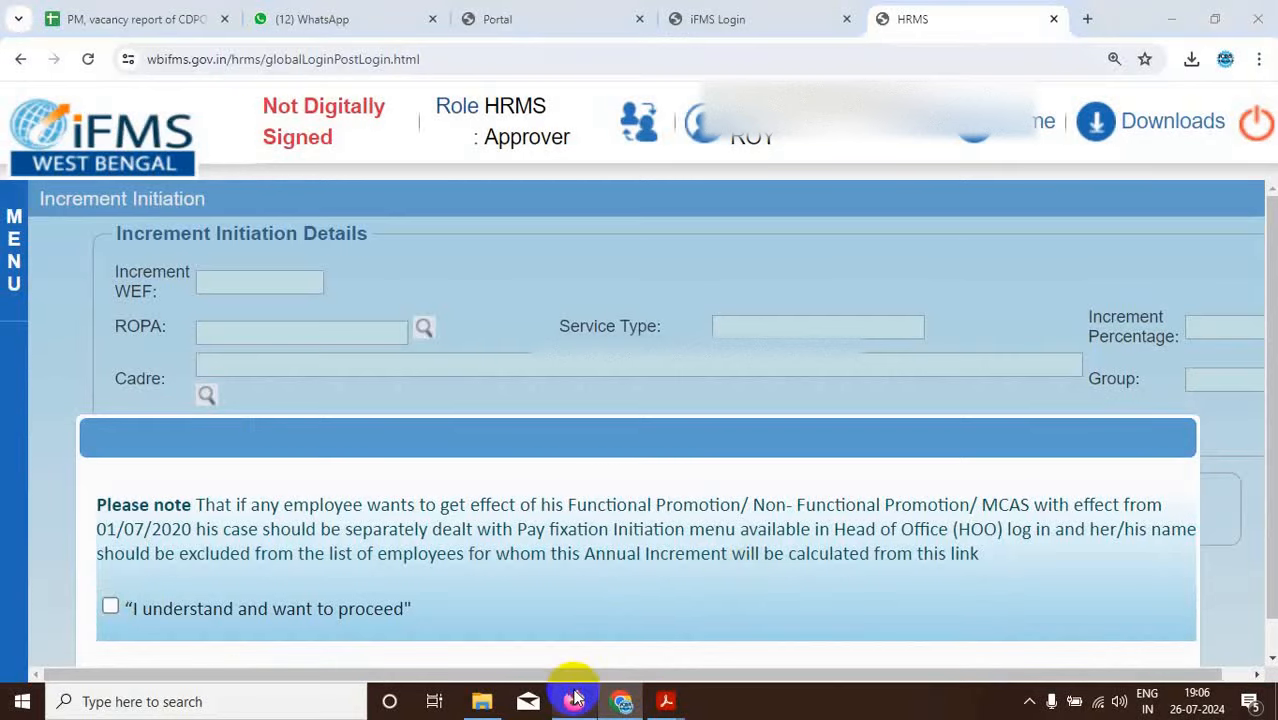
click(575, 700)
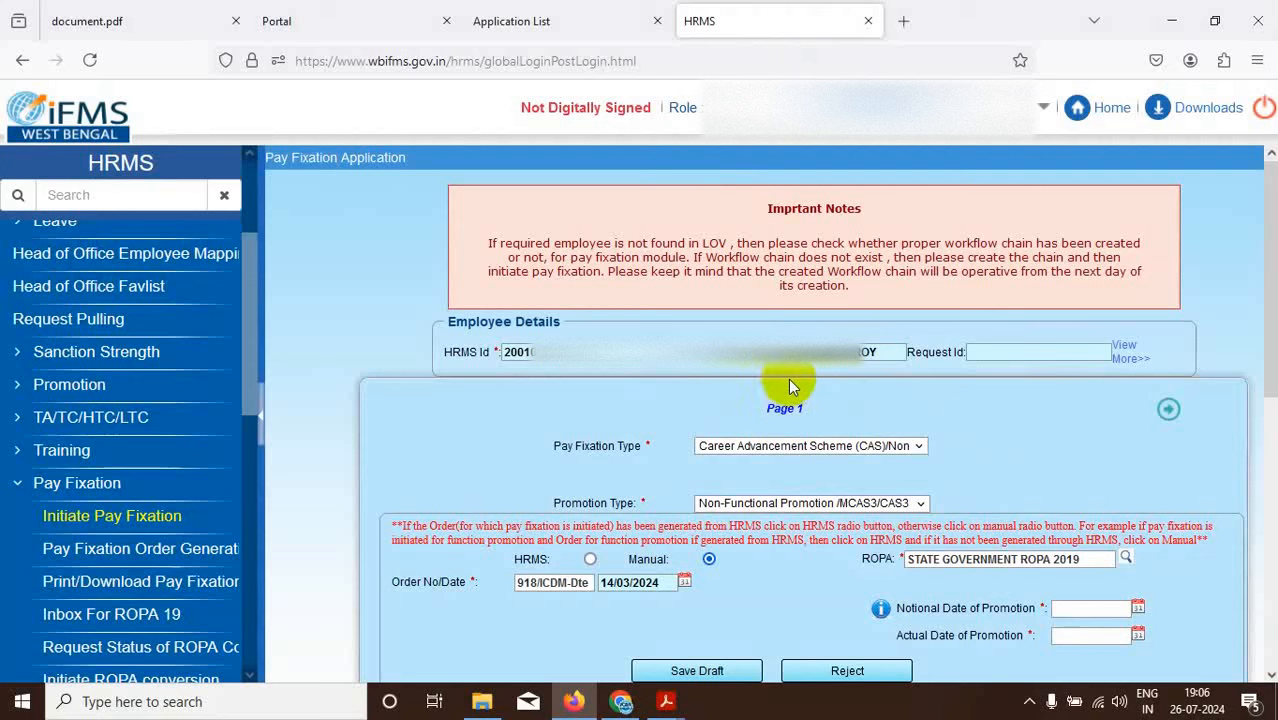
Open the No. 918 driver promotion order in Acrobat and scroll through the ROPA-2019 pay matrix.
mouse_move(665, 701)
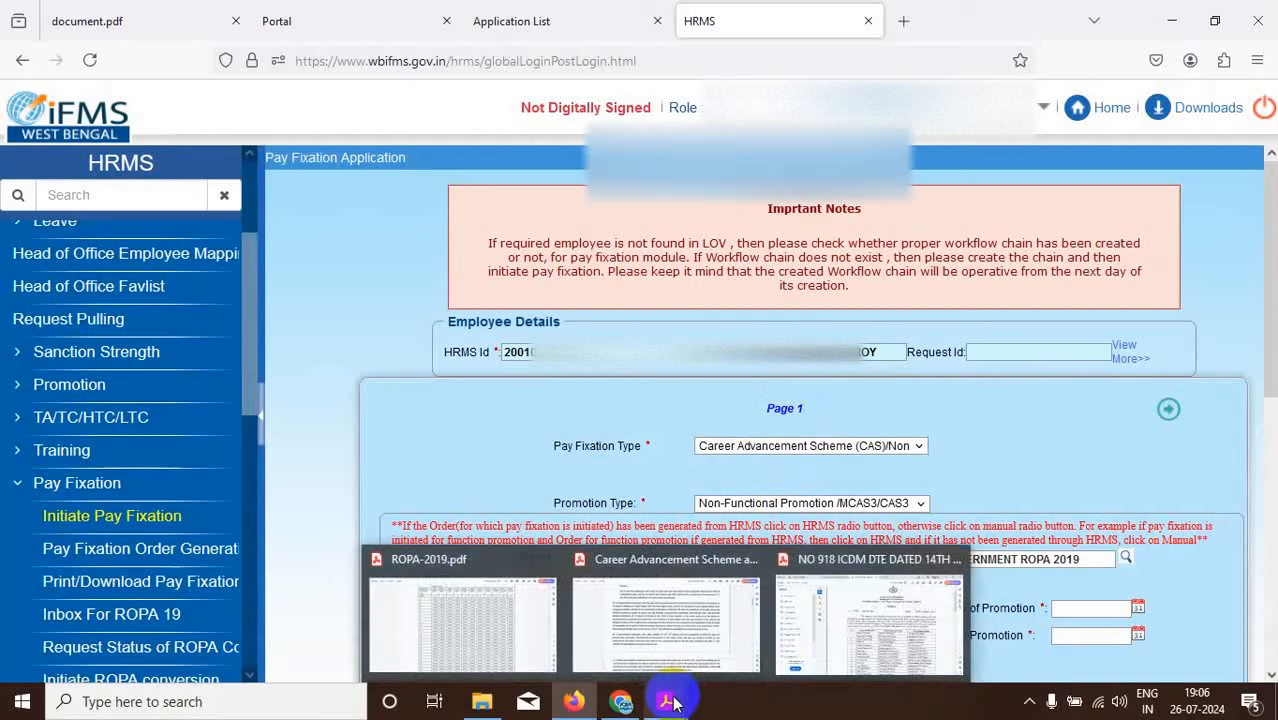
click(830, 637)
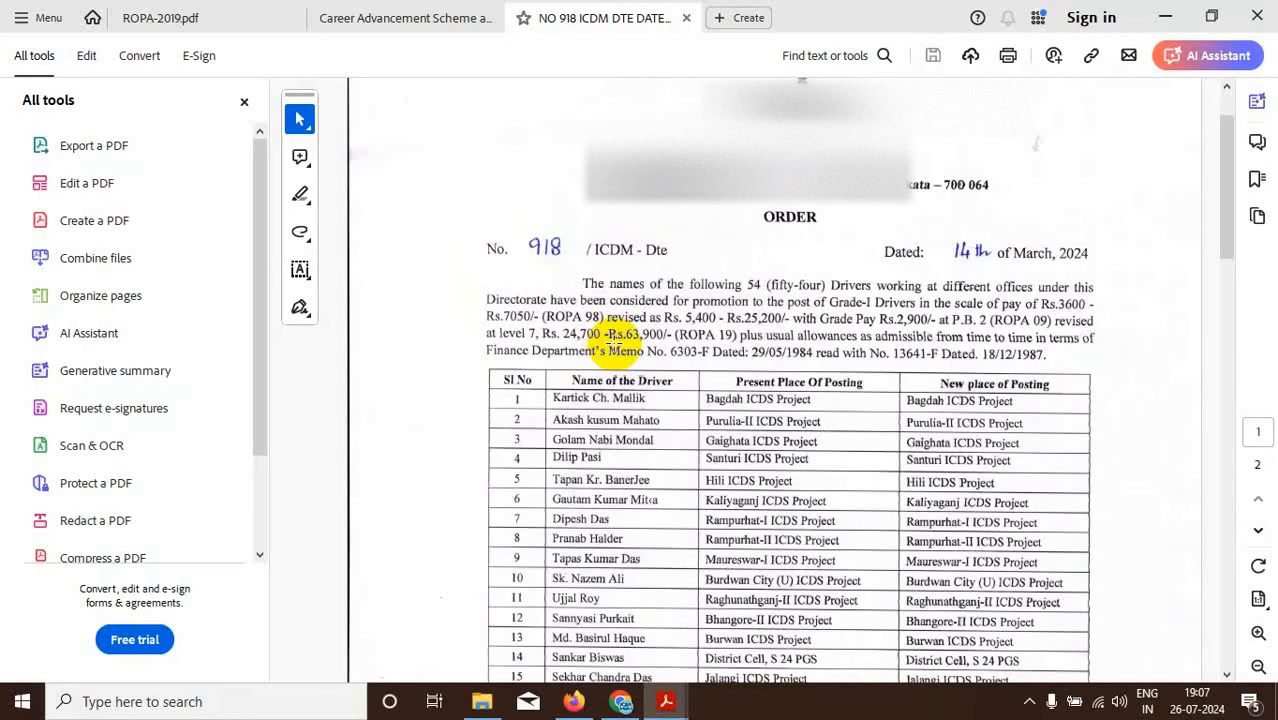
click(230, 27)
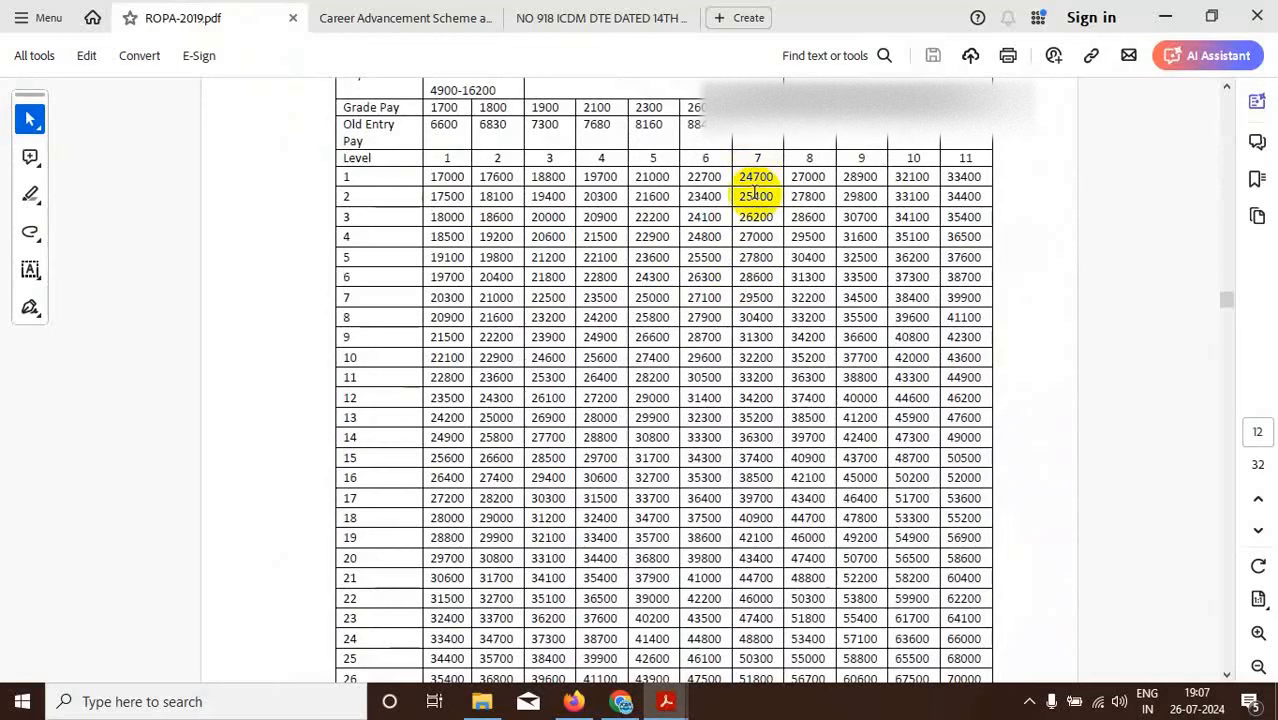
scroll(787, 335, down, 1)
scroll(787, 335, down, 4)
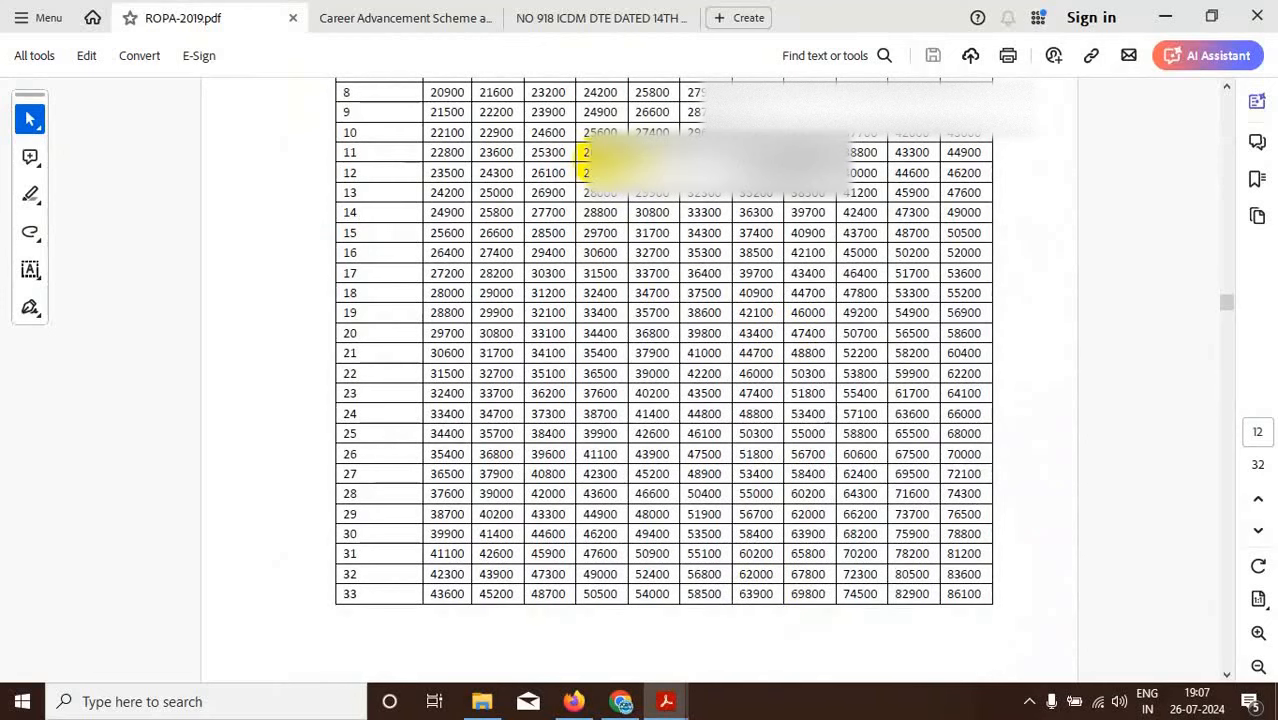
Recheck the No. 918 order, scroll the ROPA-2019 matrix back to its header rows, and view the CAS memorandum.
click(591, 22)
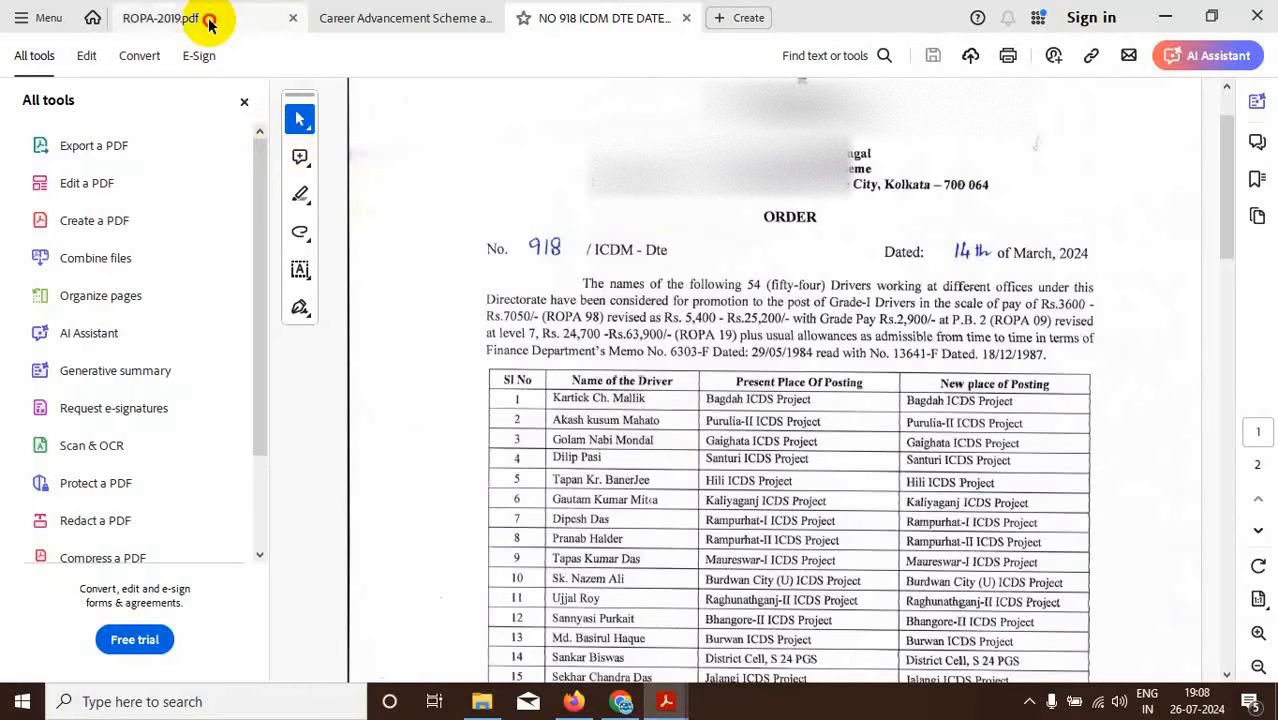
click(168, 17)
scroll(803, 302, up, 4)
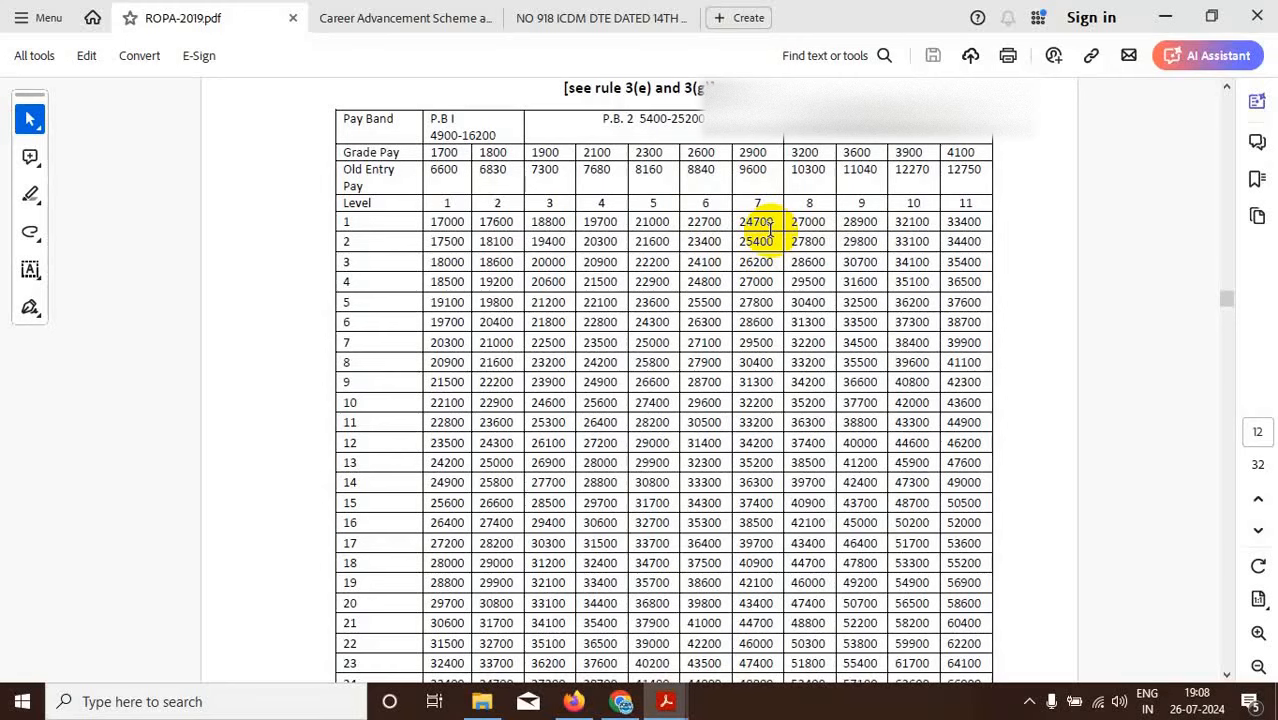
click(426, 17)
Scroll through the Career Advancement Scheme memorandum to clauses ii) to vi) on post-promotion pay fixation.
scroll(625, 472, up, 10)
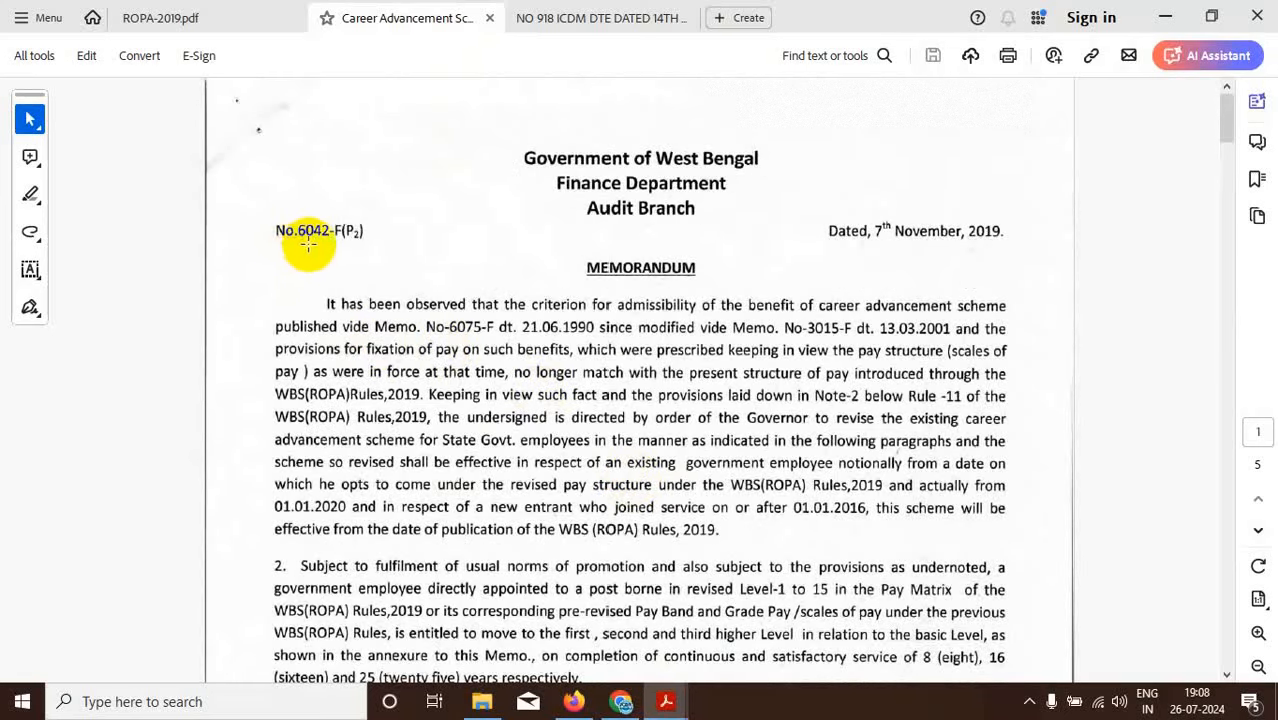
scroll(964, 332, down, 10)
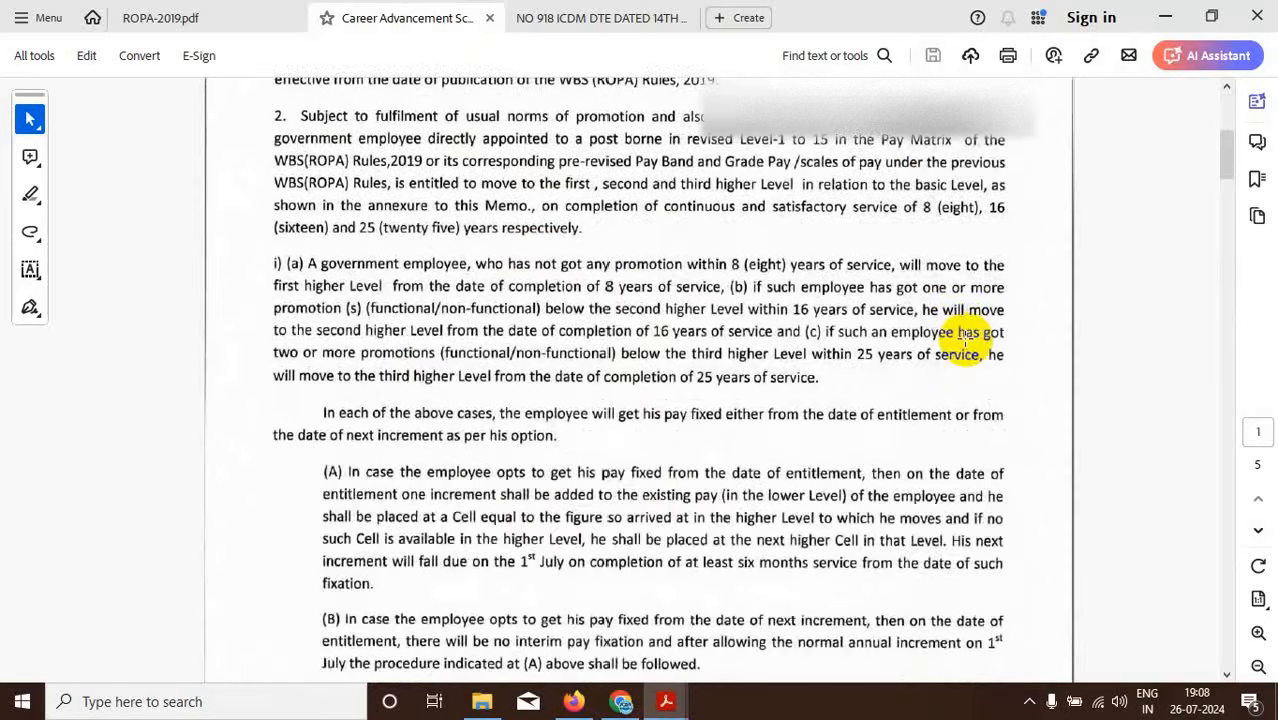
scroll(964, 338, down, 3)
scroll(964, 338, up, 6)
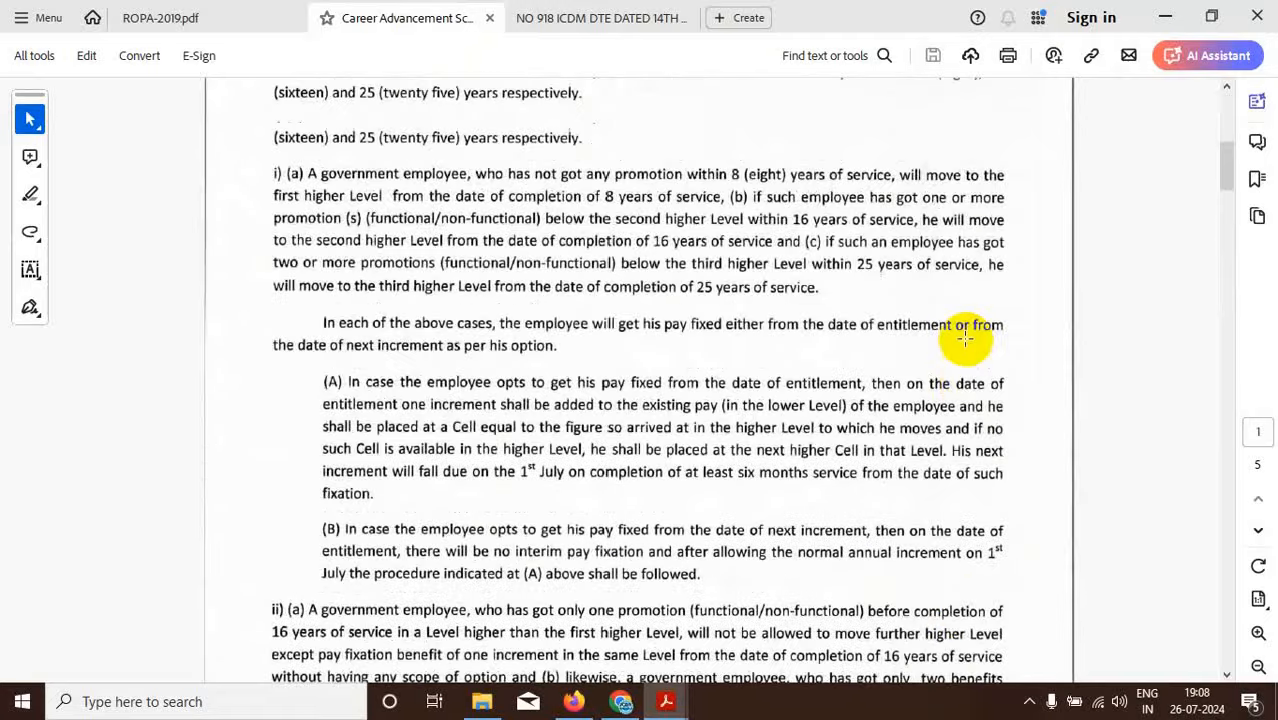
scroll(964, 338, up, 3)
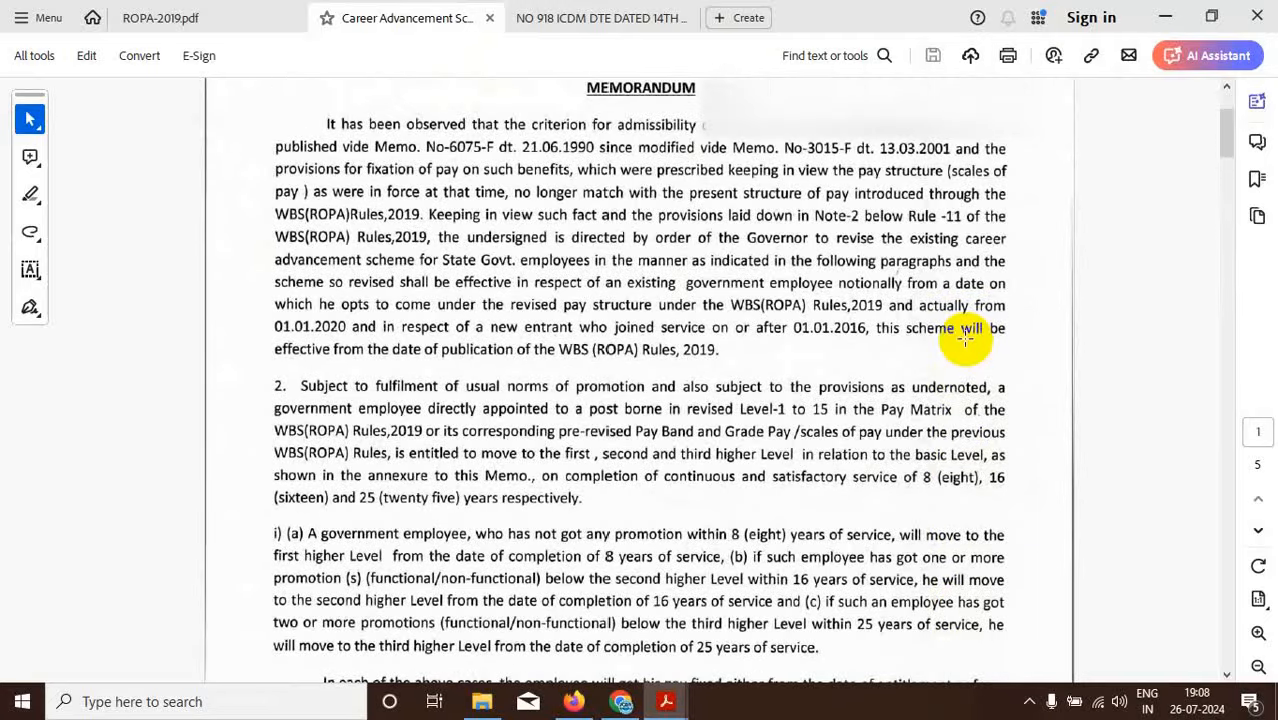
scroll(964, 338, down, 10)
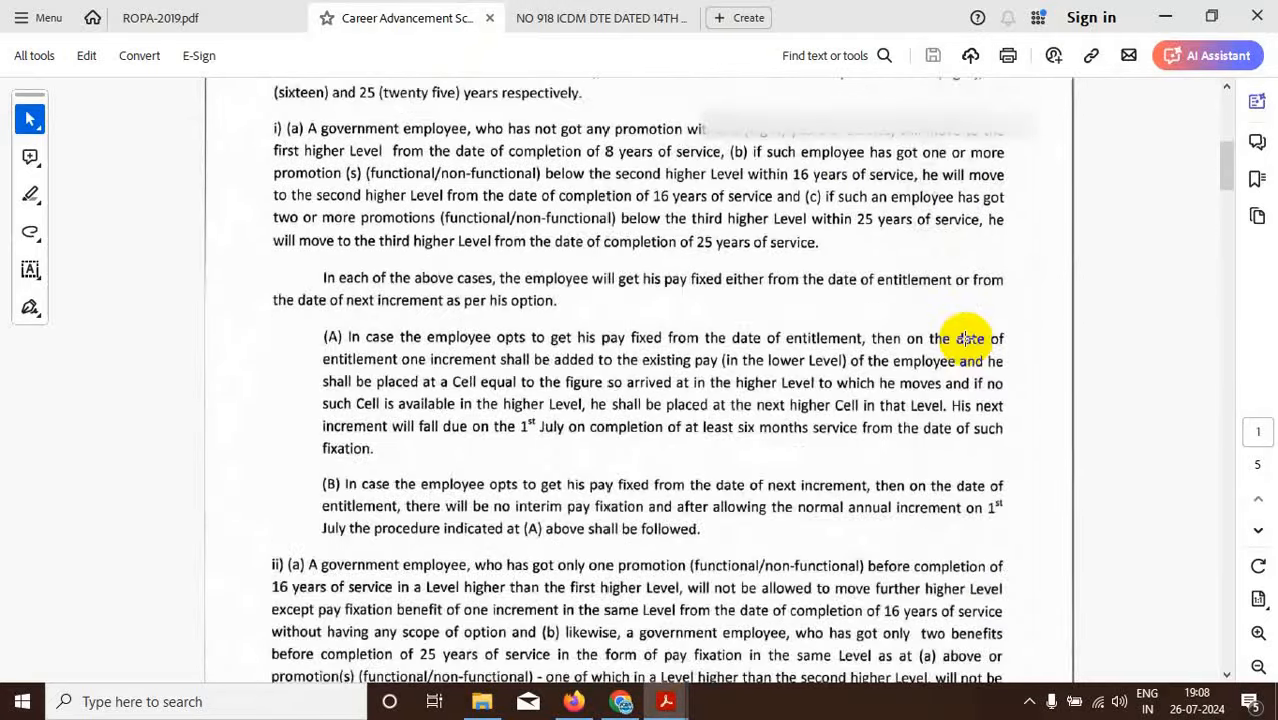
scroll(964, 338, down, 6)
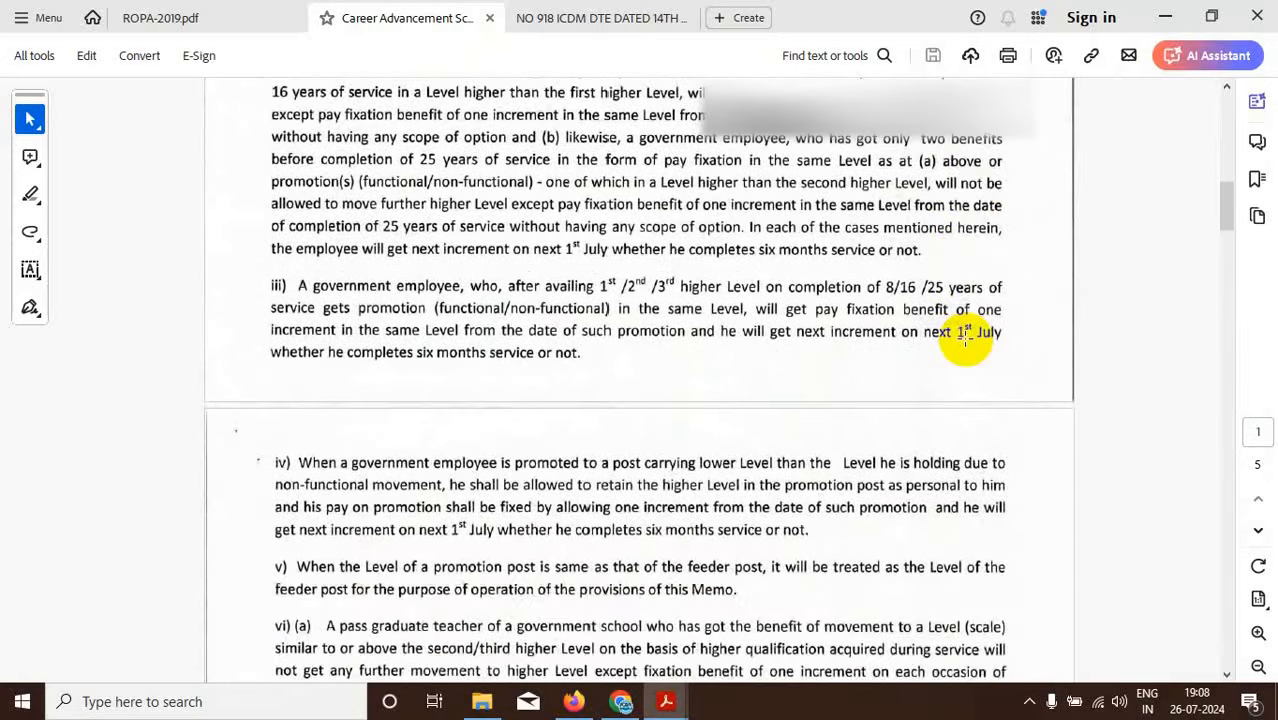
scroll(964, 338, down, 8)
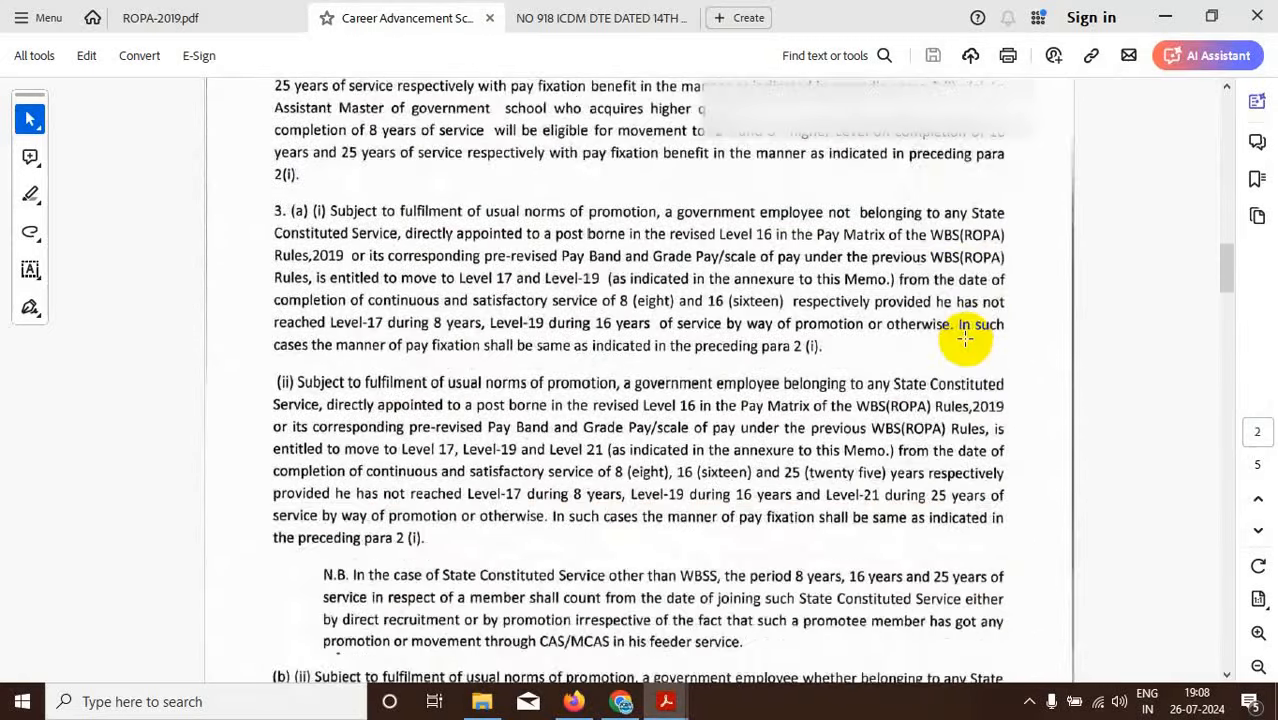
scroll(964, 338, down, 3)
scroll(964, 338, up, 11)
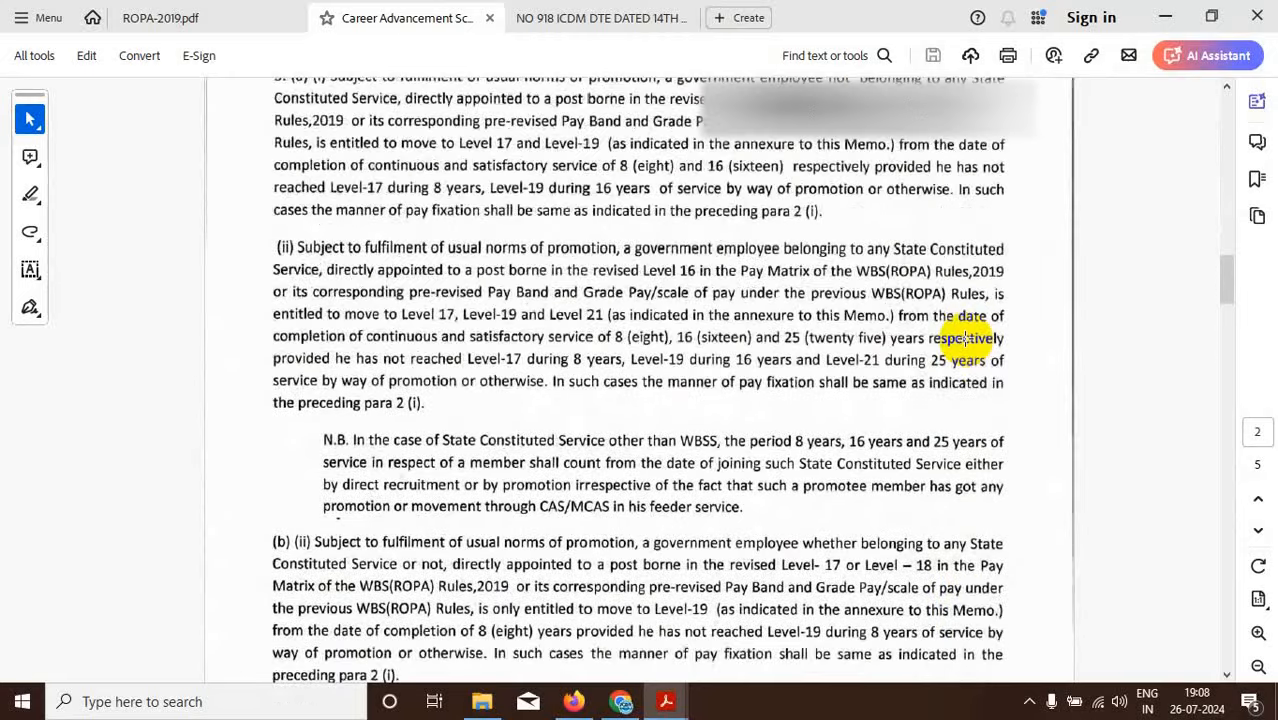
scroll(964, 338, up, 3)
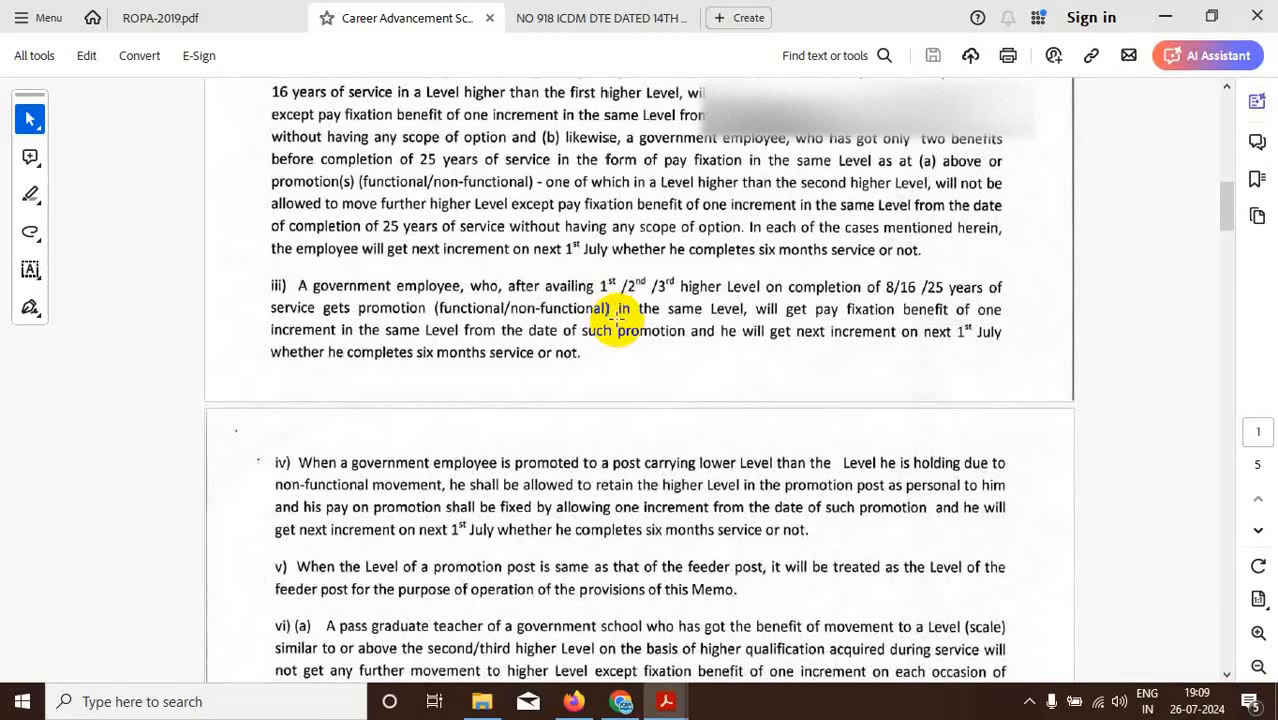
Review the No. 918 order down to its copy-forward list, then return to the HRMS Pay Fixation page.
click(605, 17)
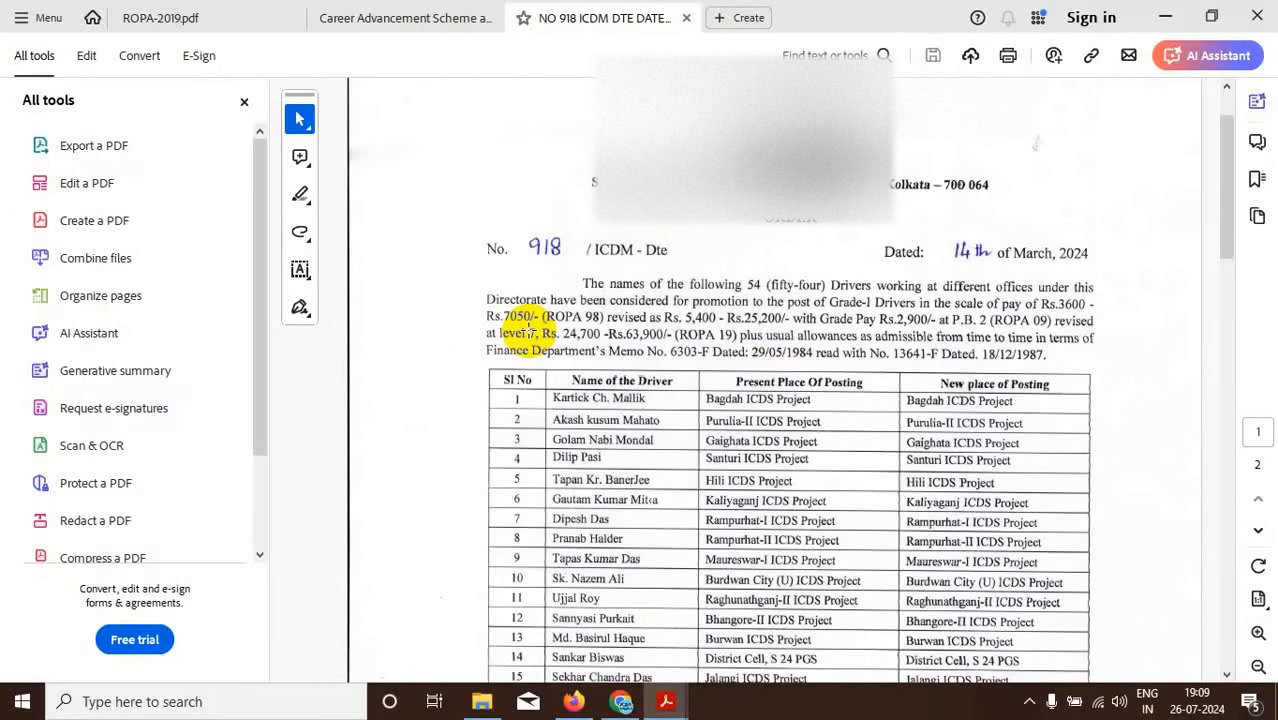
scroll(679, 407, down, 15)
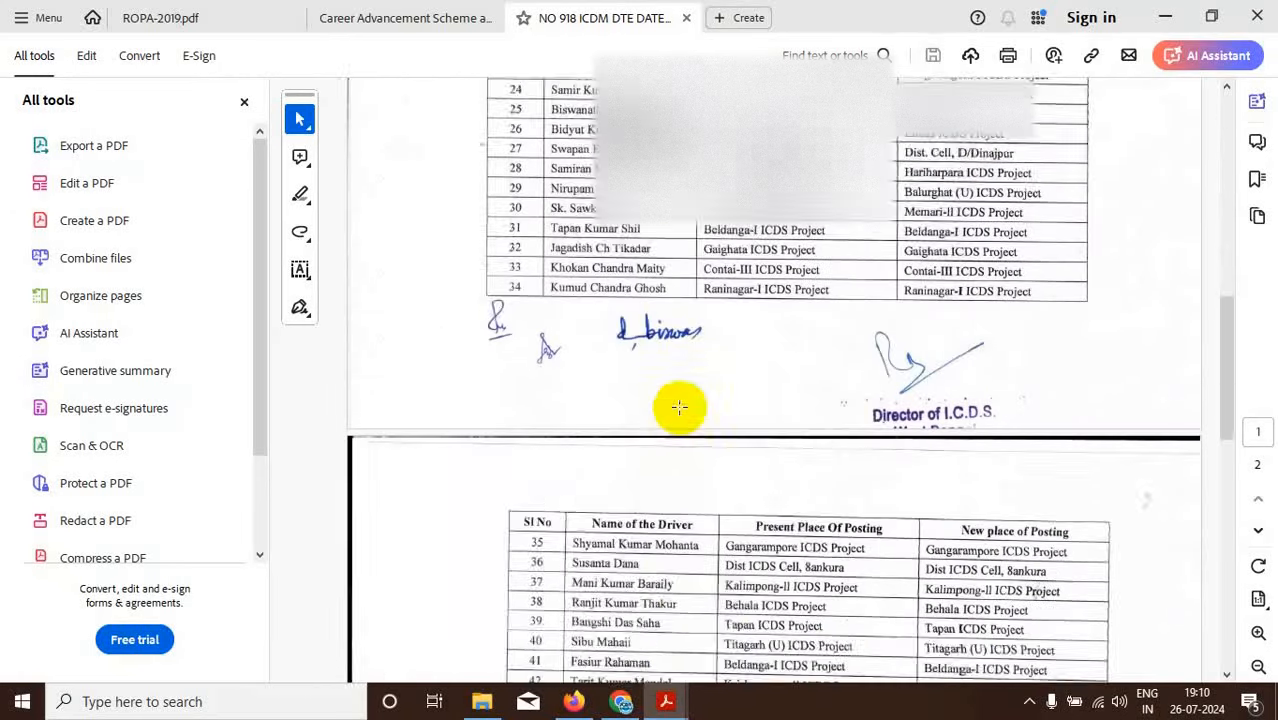
scroll(679, 407, down, 6)
scroll(670, 380, up, 2)
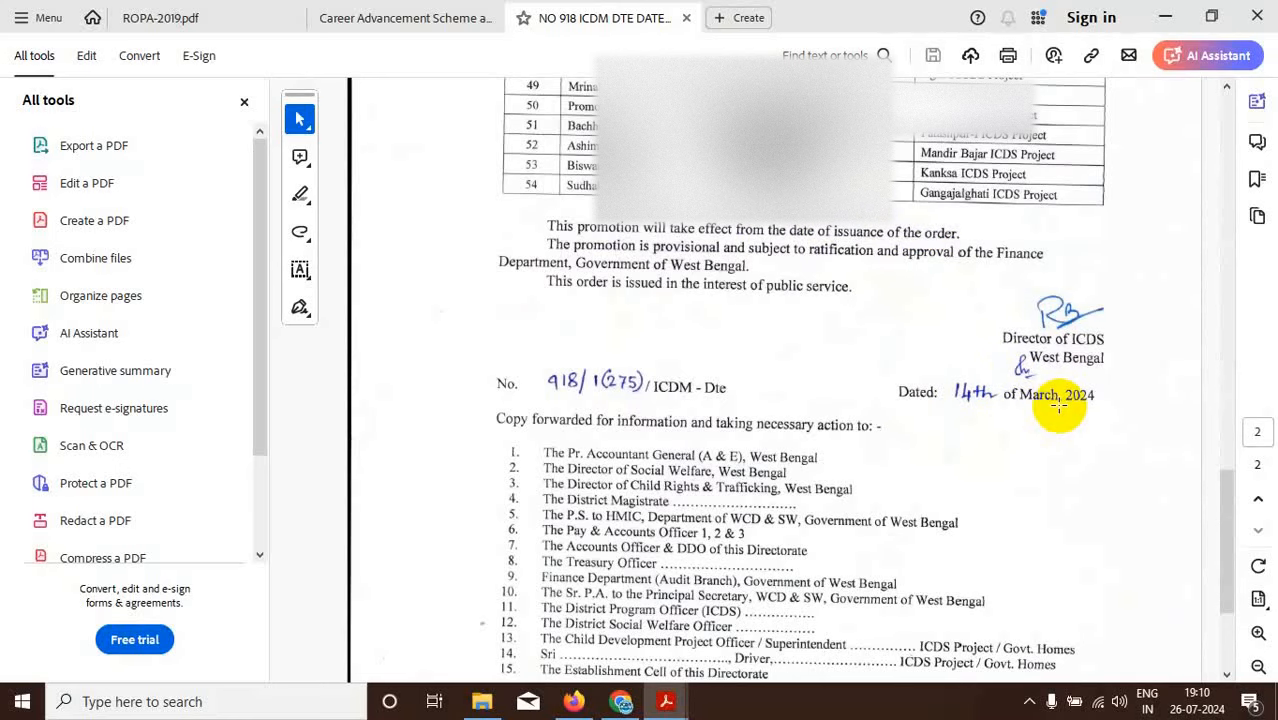
scroll(1058, 407, up, 15)
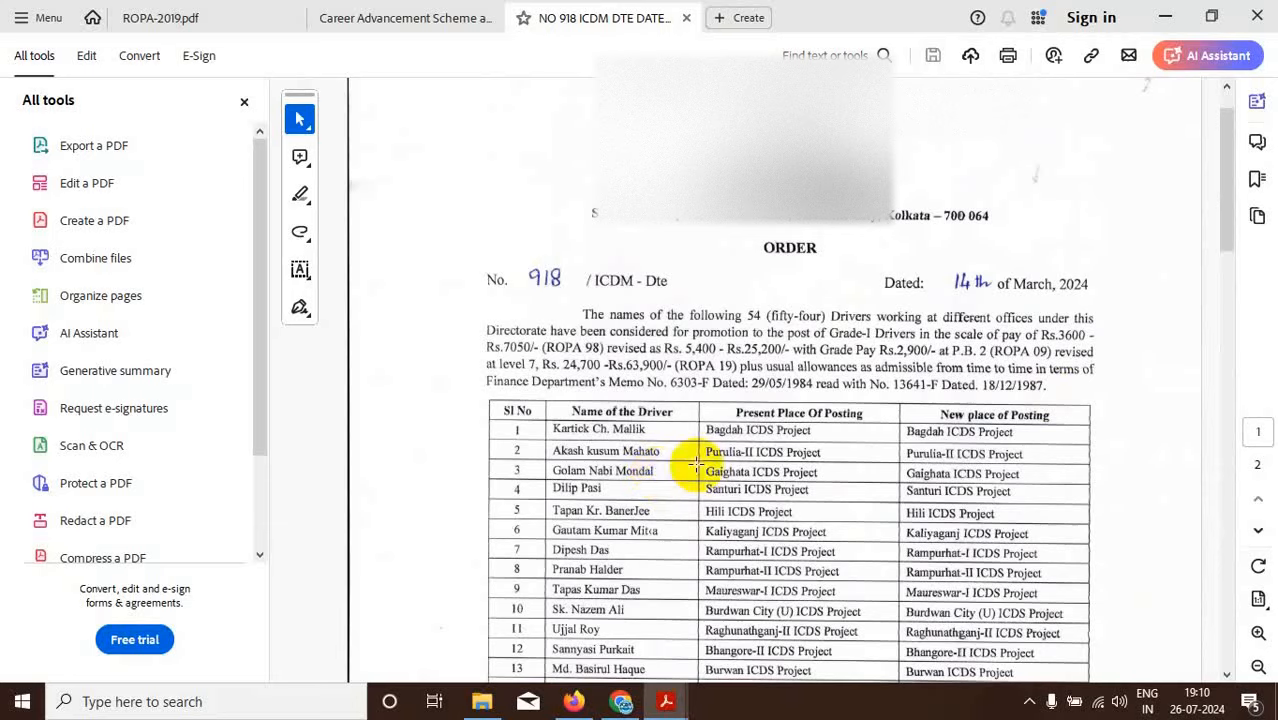
click(573, 701)
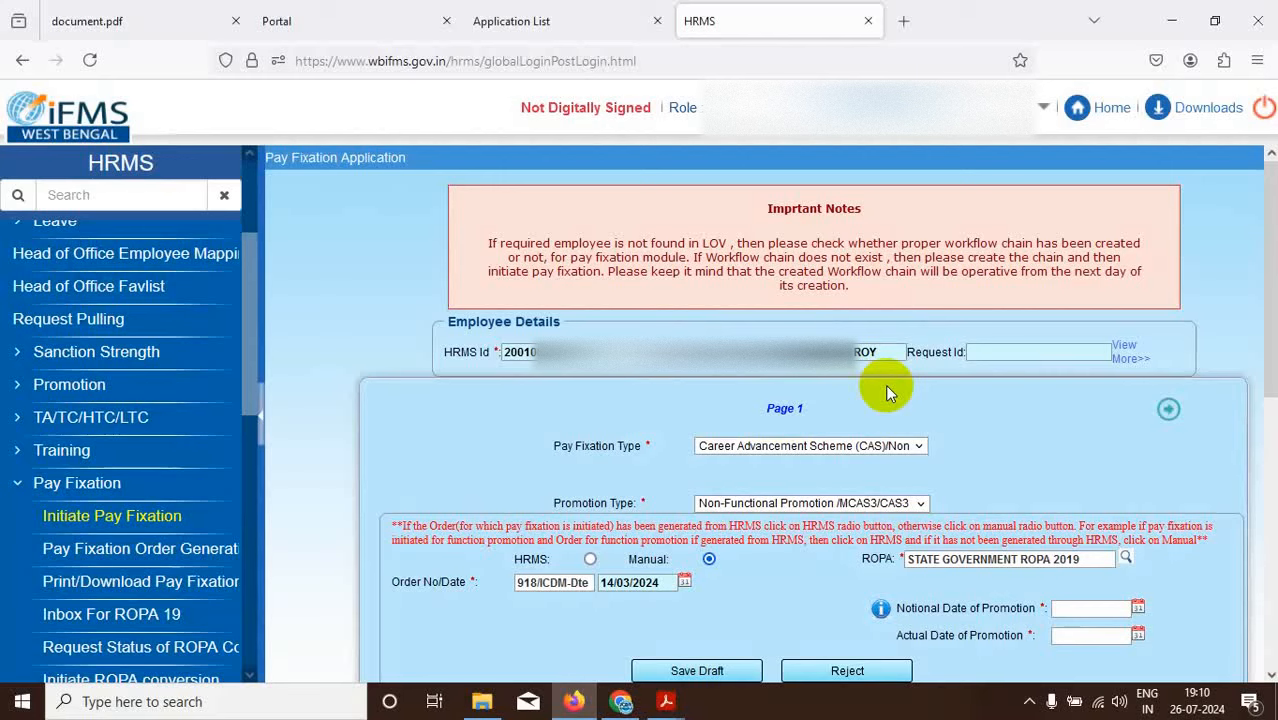
Launch HRMS from the WBIFMS portal and dismiss the Important Message and notification popups.
click(363, 28)
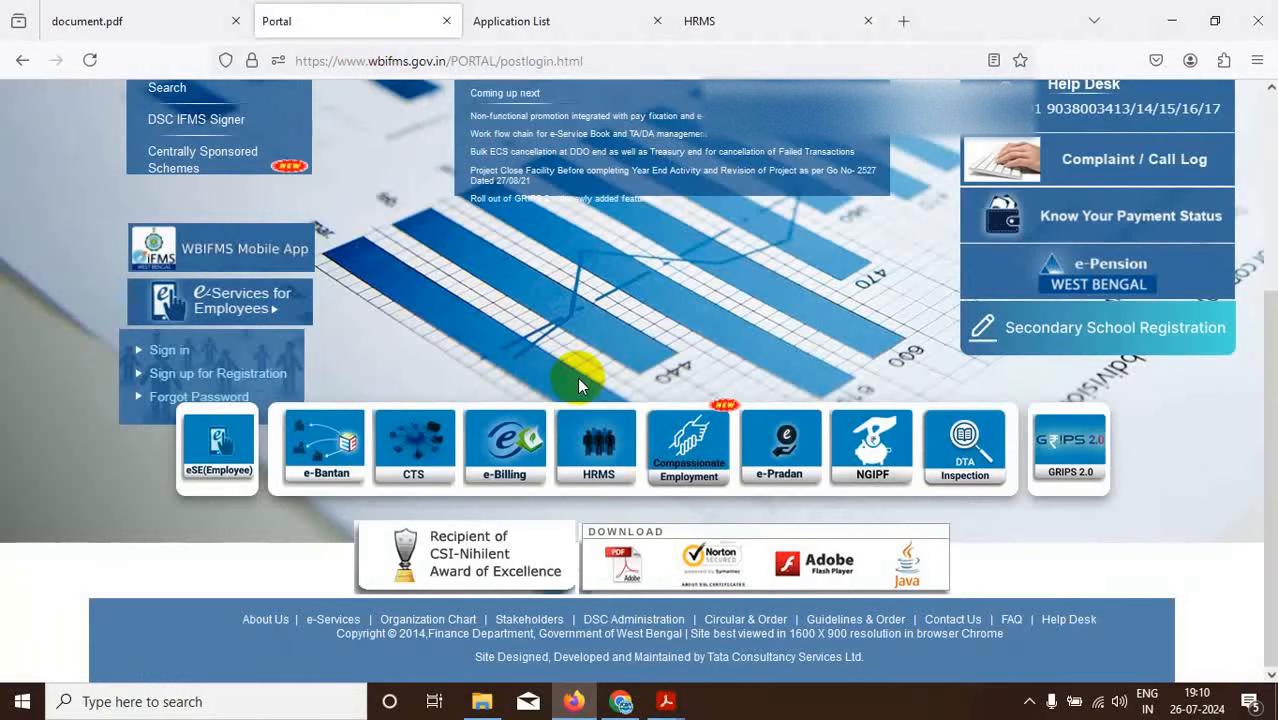
click(604, 450)
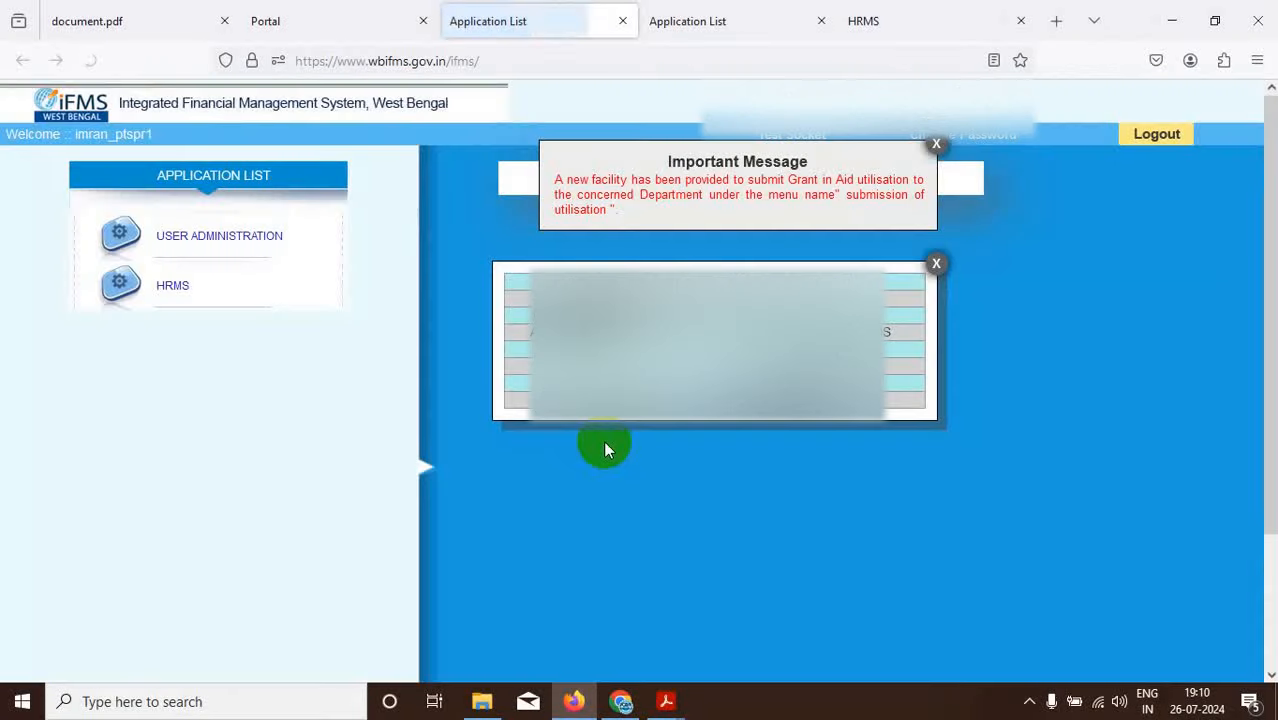
click(936, 148)
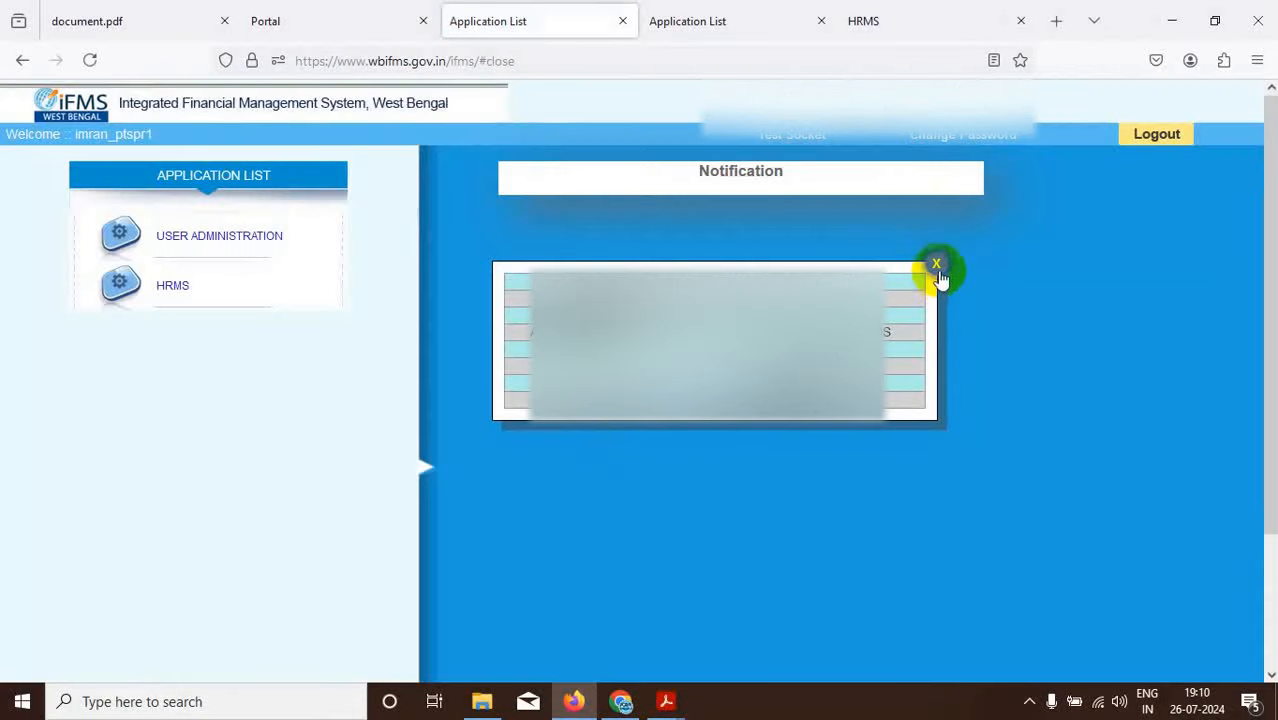
click(937, 266)
Close the duplicate Application List and old HRMS tabs and view the generated document.pdf pay report.
click(821, 22)
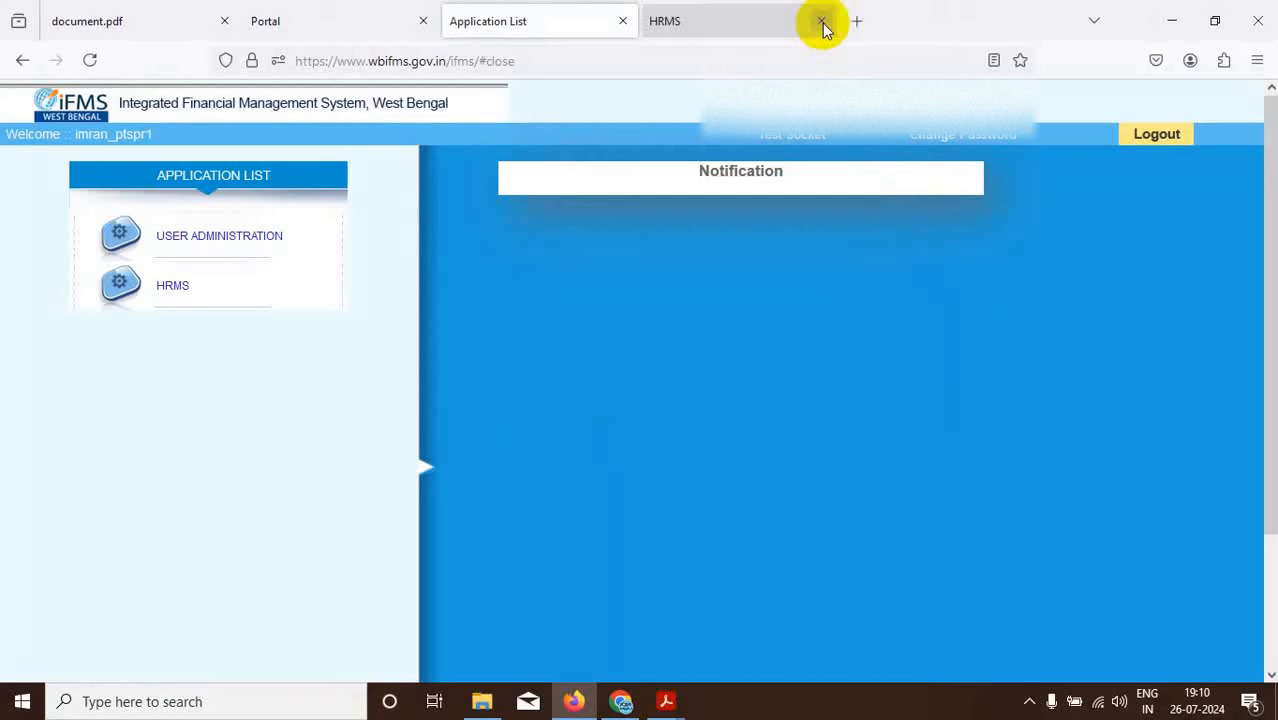
click(821, 22)
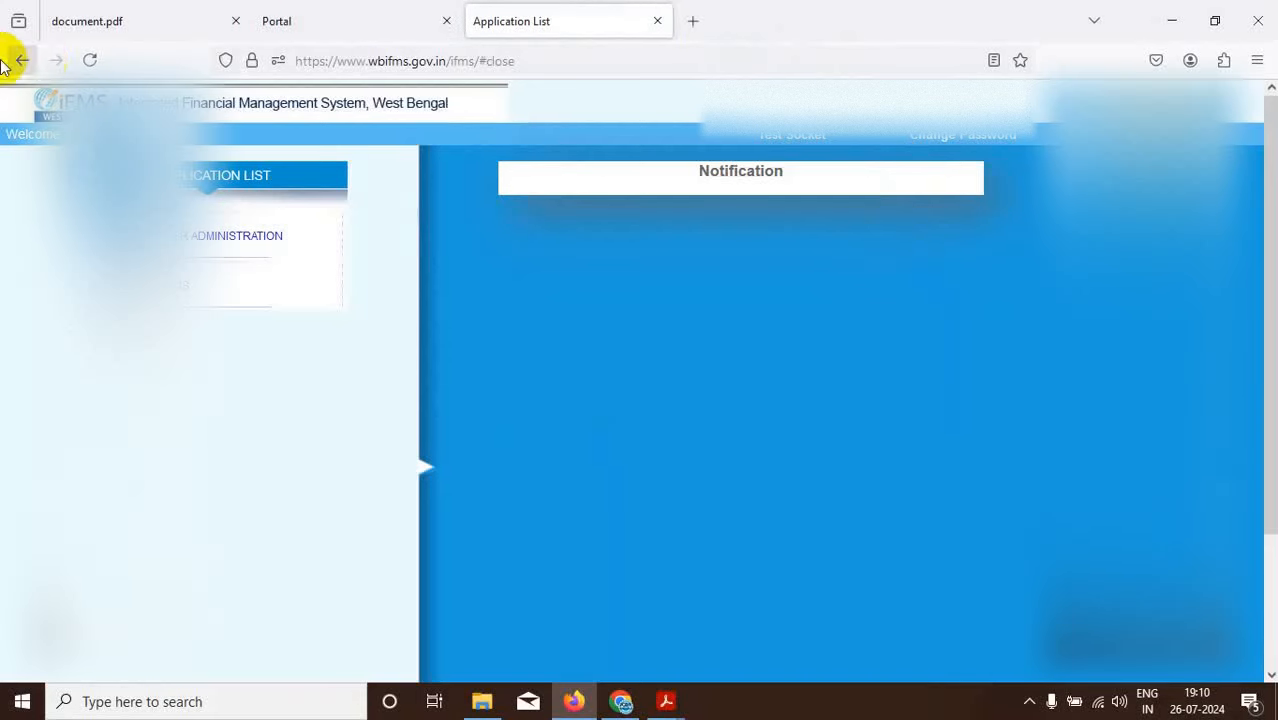
click(117, 22)
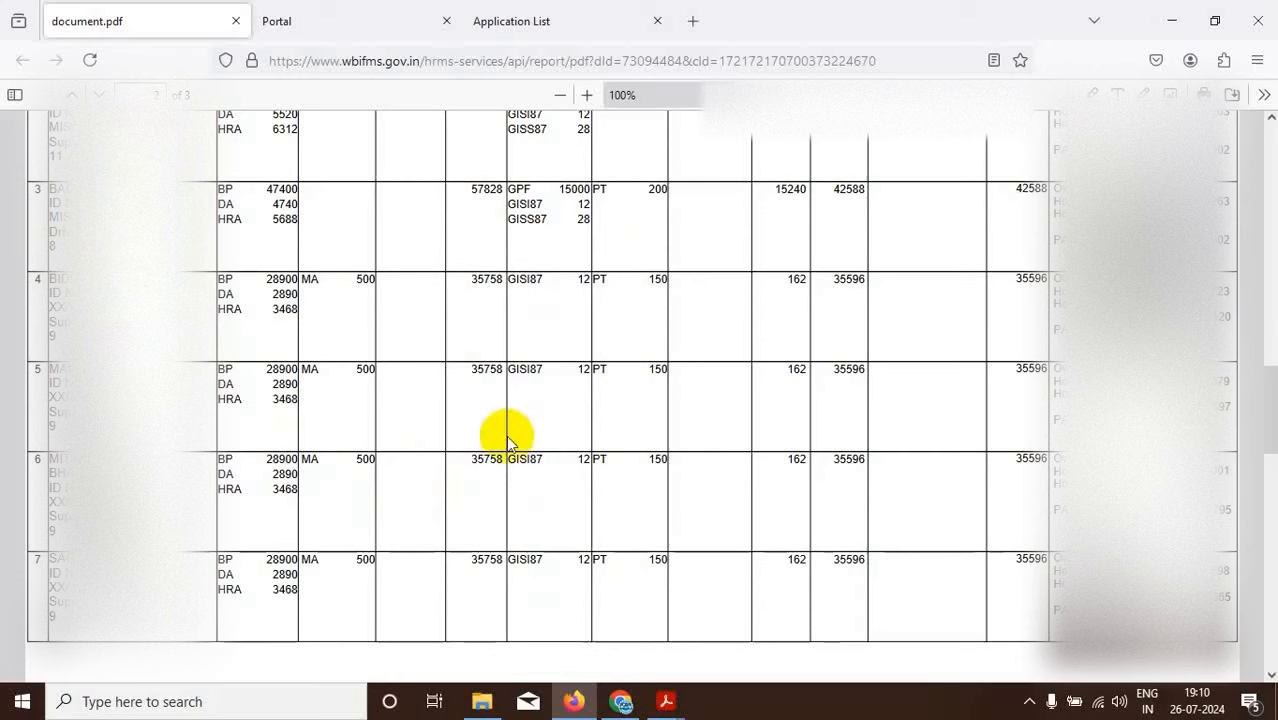
Check the ROPA-2019 matrix in Acrobat, then go back to Firefox's IFMS Application List page.
click(665, 703)
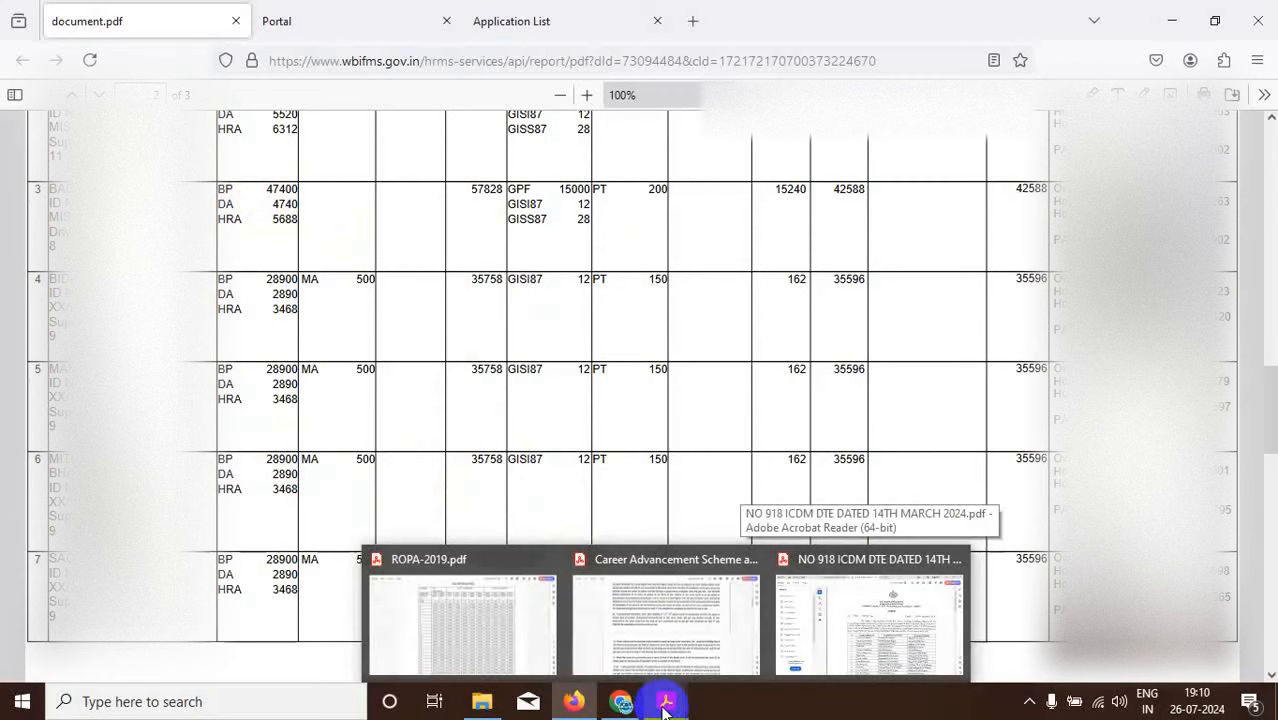
click(523, 631)
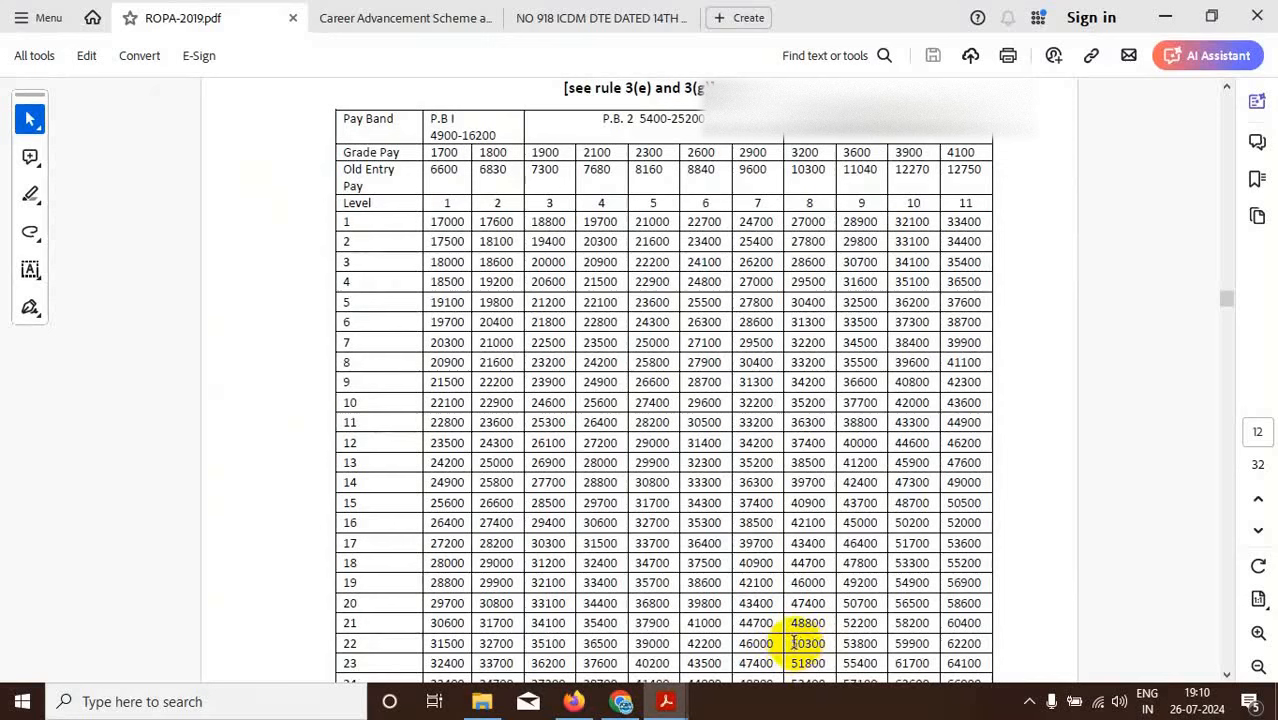
click(574, 701)
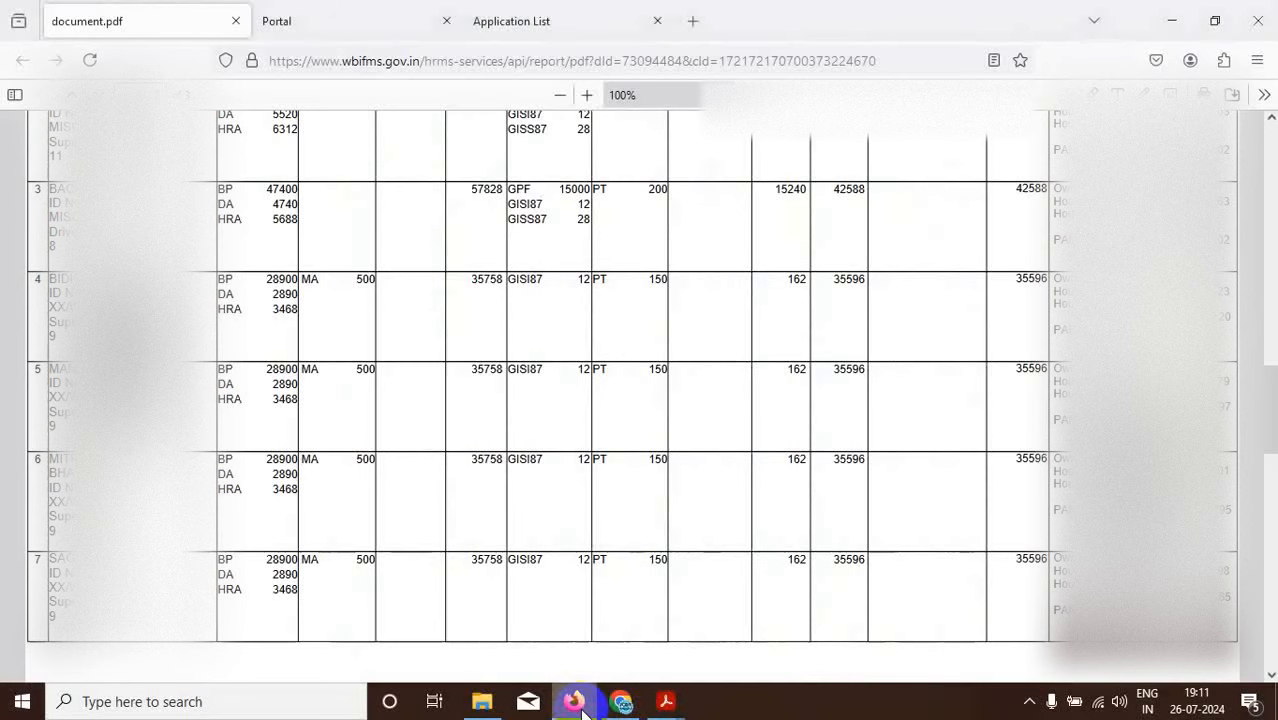
click(553, 18)
click(576, 343)
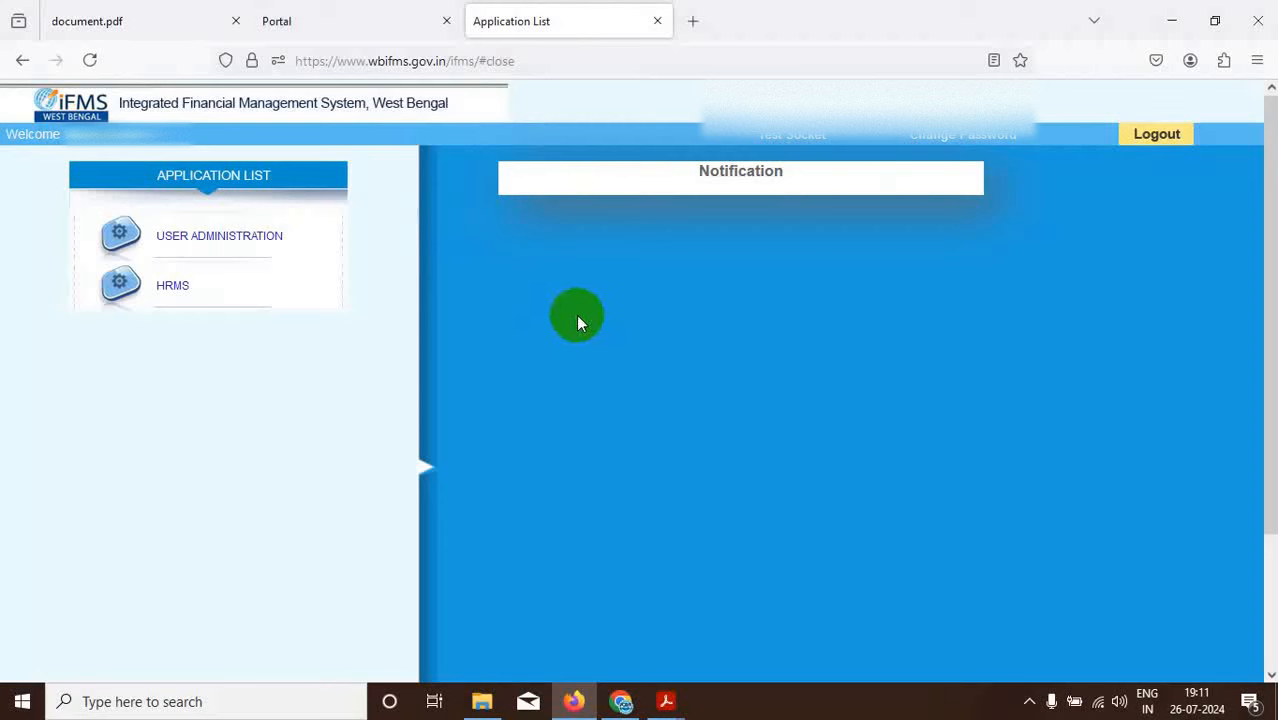
Enter HRMS as HRMS HOO Approver, declining the digital signature certificate prompt.
click(171, 287)
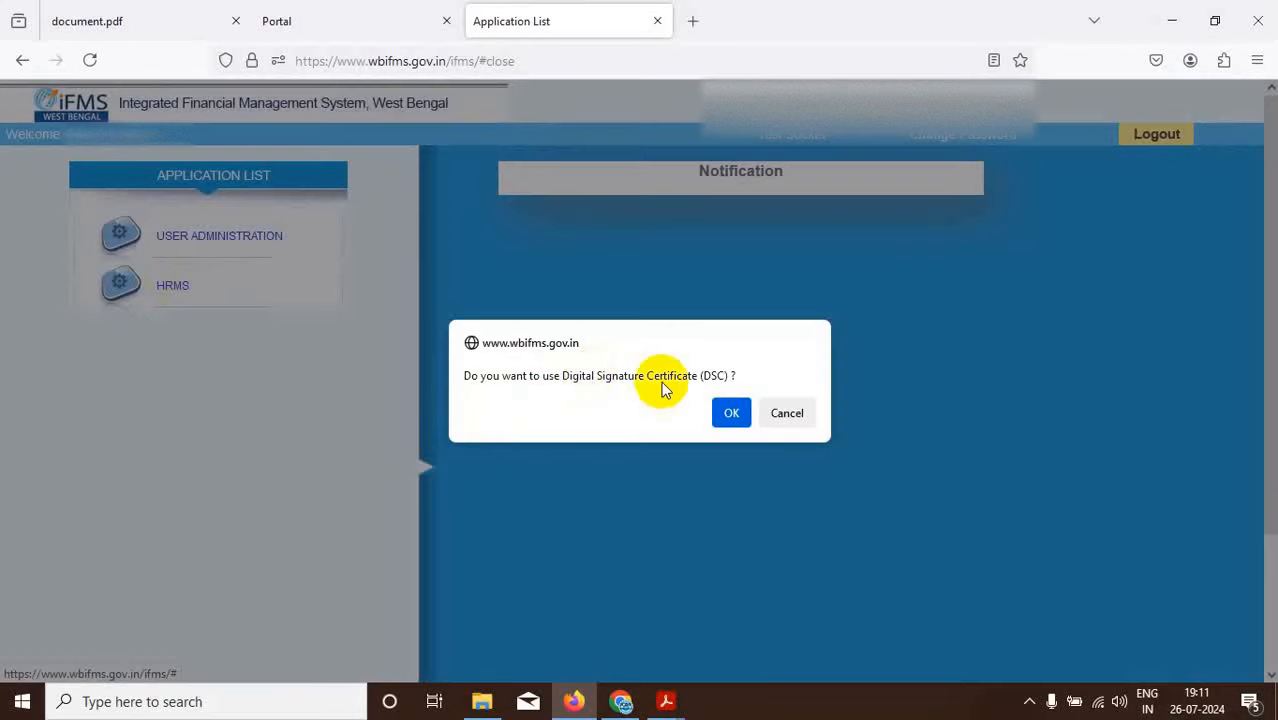
click(787, 413)
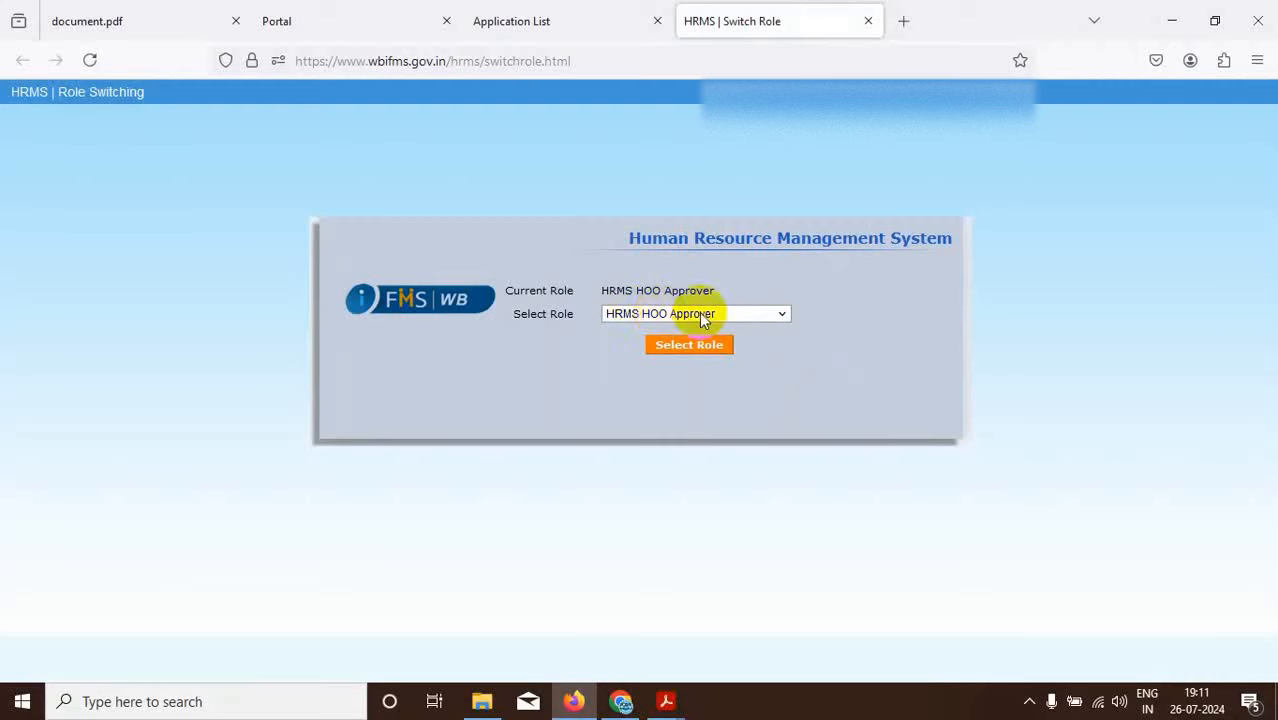
click(687, 343)
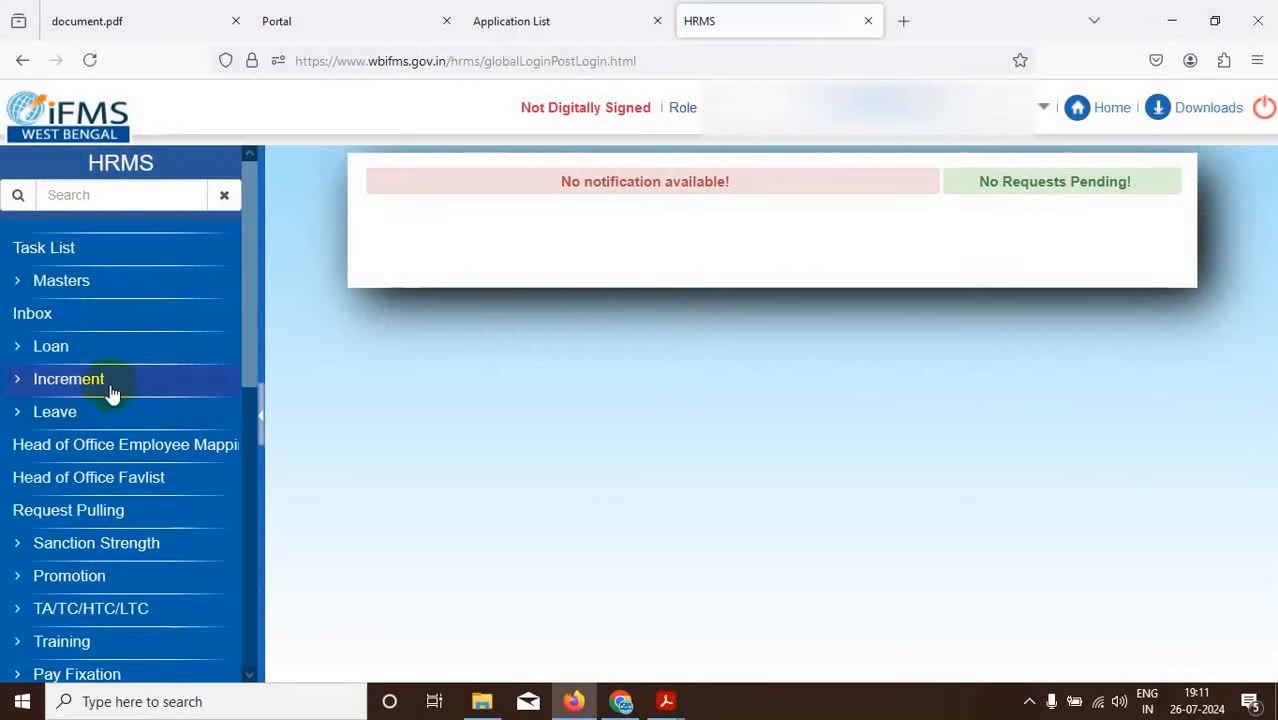
Scroll through the HRMS home page's left menu.
scroll(78, 392, down, 2)
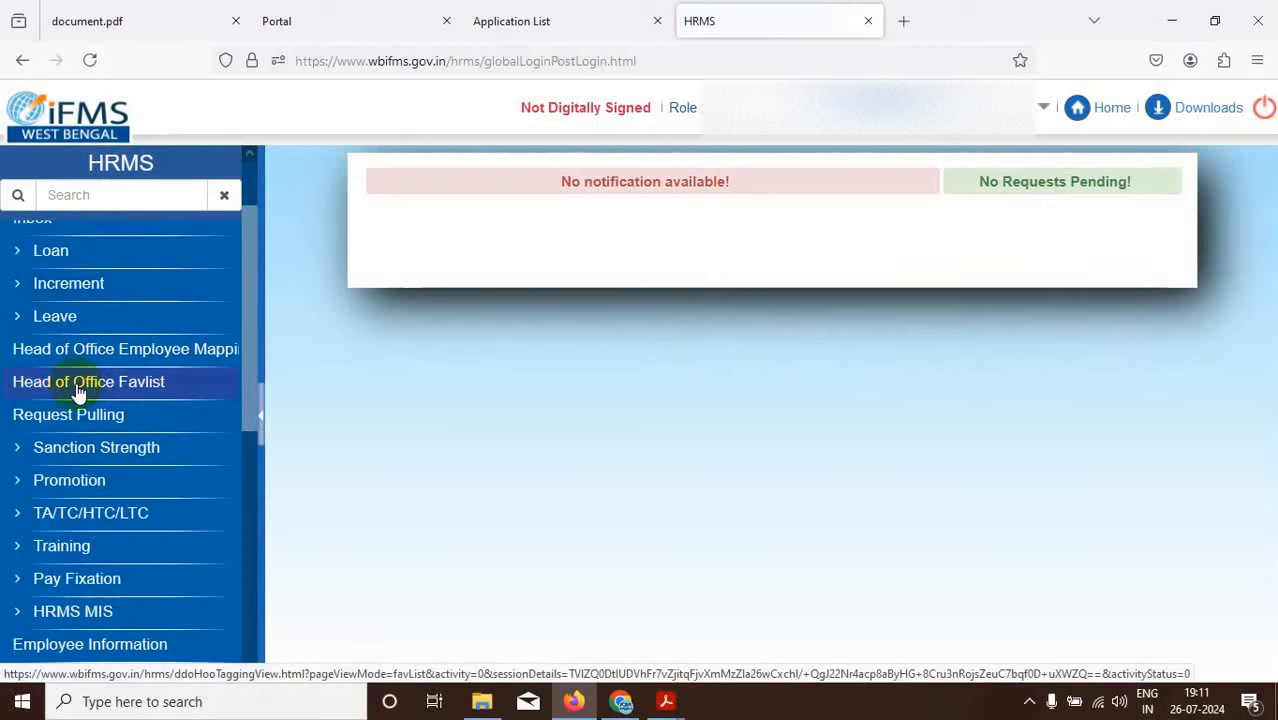
scroll(78, 392, up, 2)
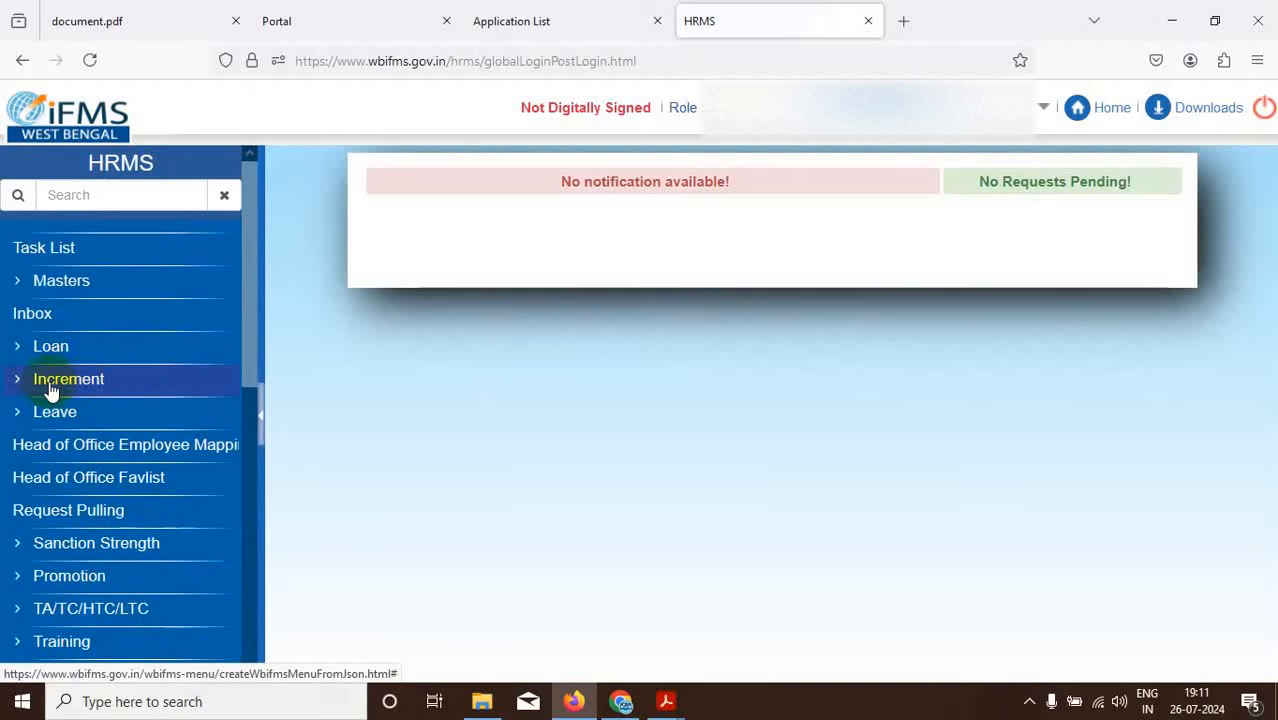
scroll(114, 385, down, 4)
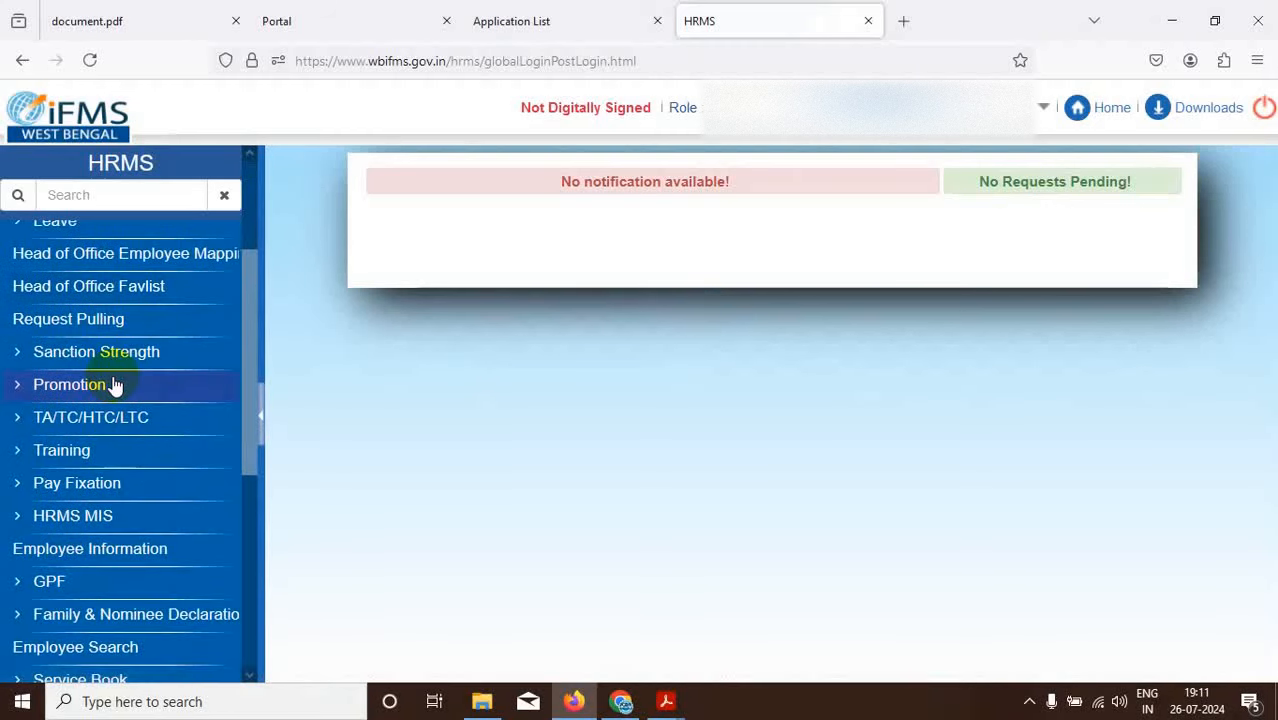
scroll(114, 385, down, 2)
scroll(114, 385, up, 6)
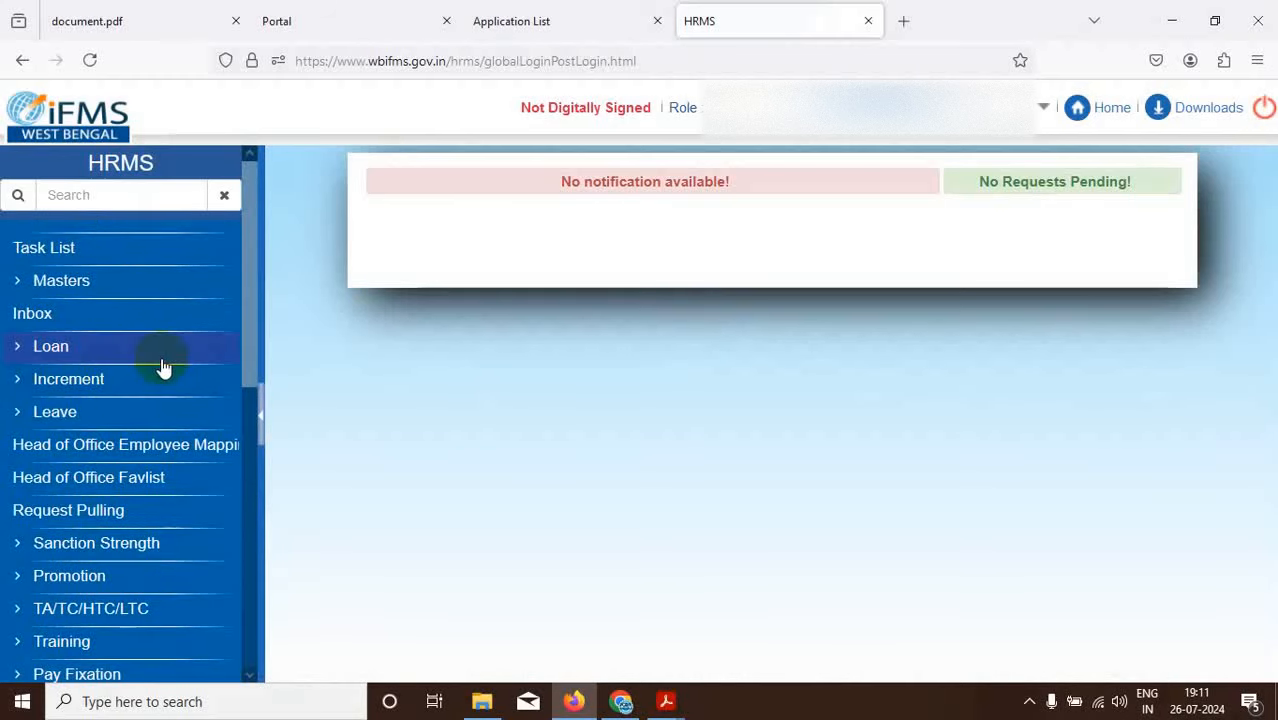
scroll(163, 368, down, 6)
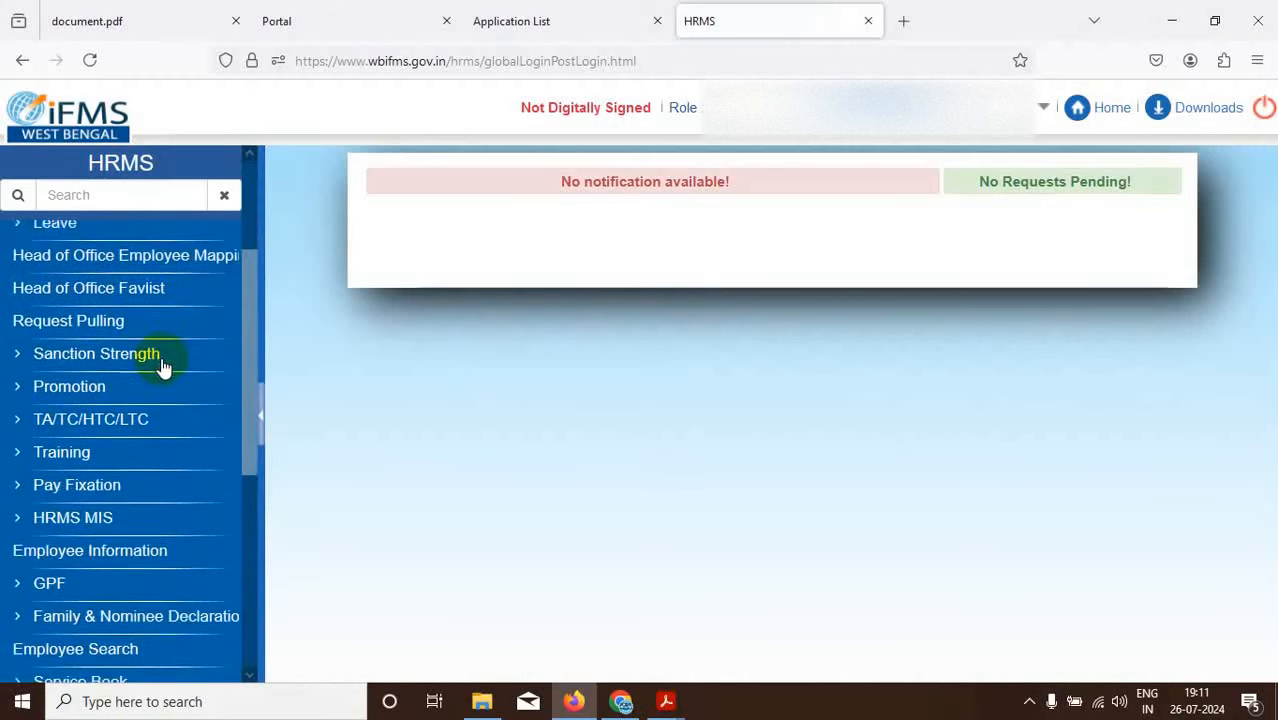
scroll(163, 368, down, 4)
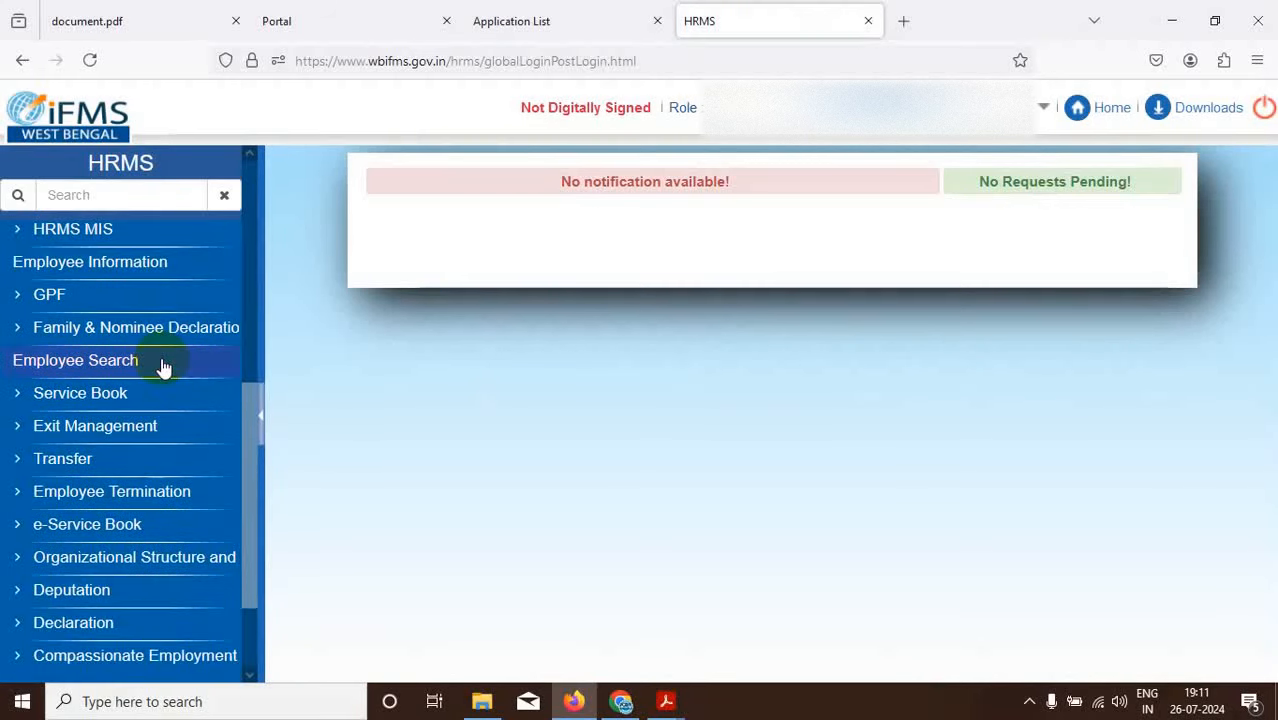
scroll(163, 368, down, 2)
scroll(150, 400, up, 6)
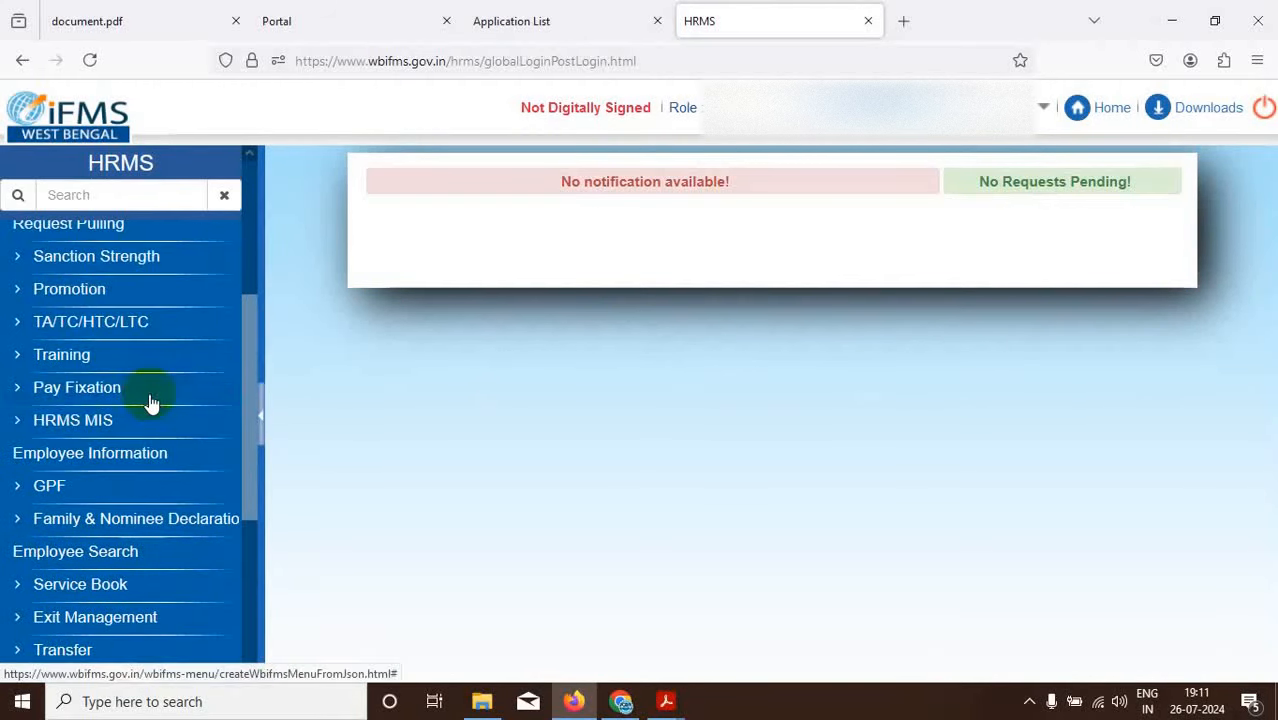
scroll(150, 402, up, 4)
scroll(150, 402, up, 2)
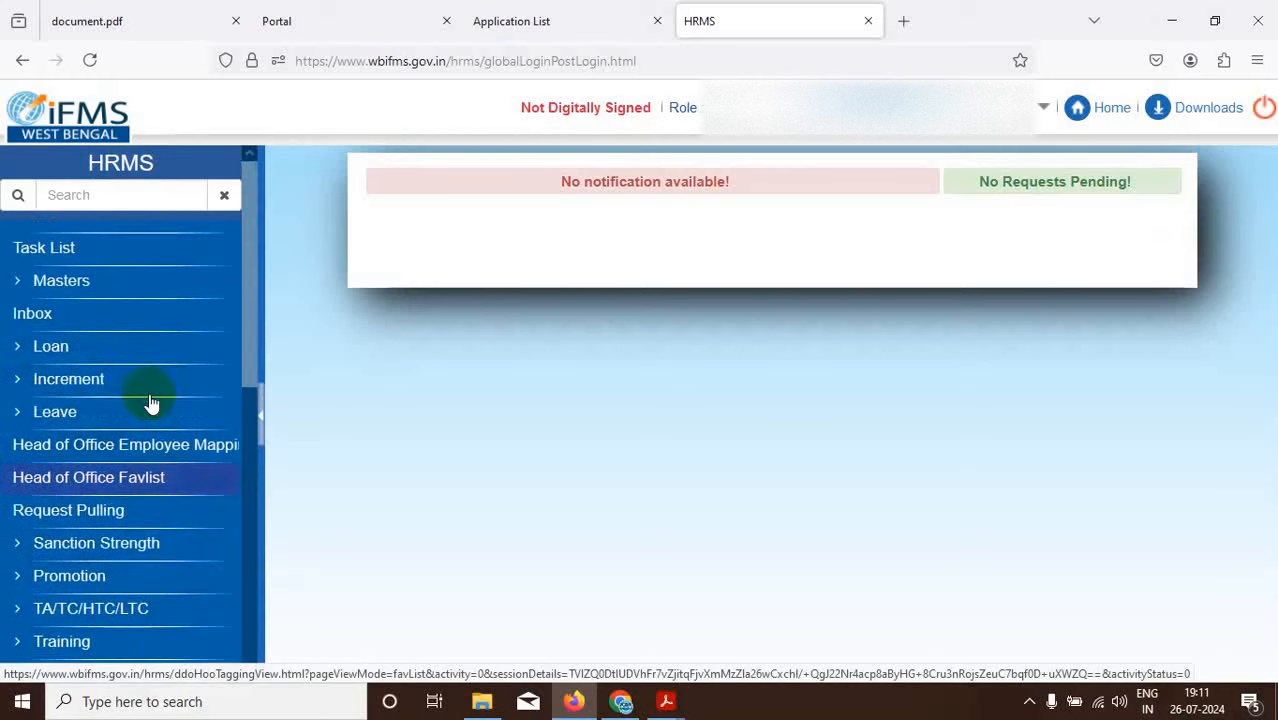
scroll(150, 402, down, 2)
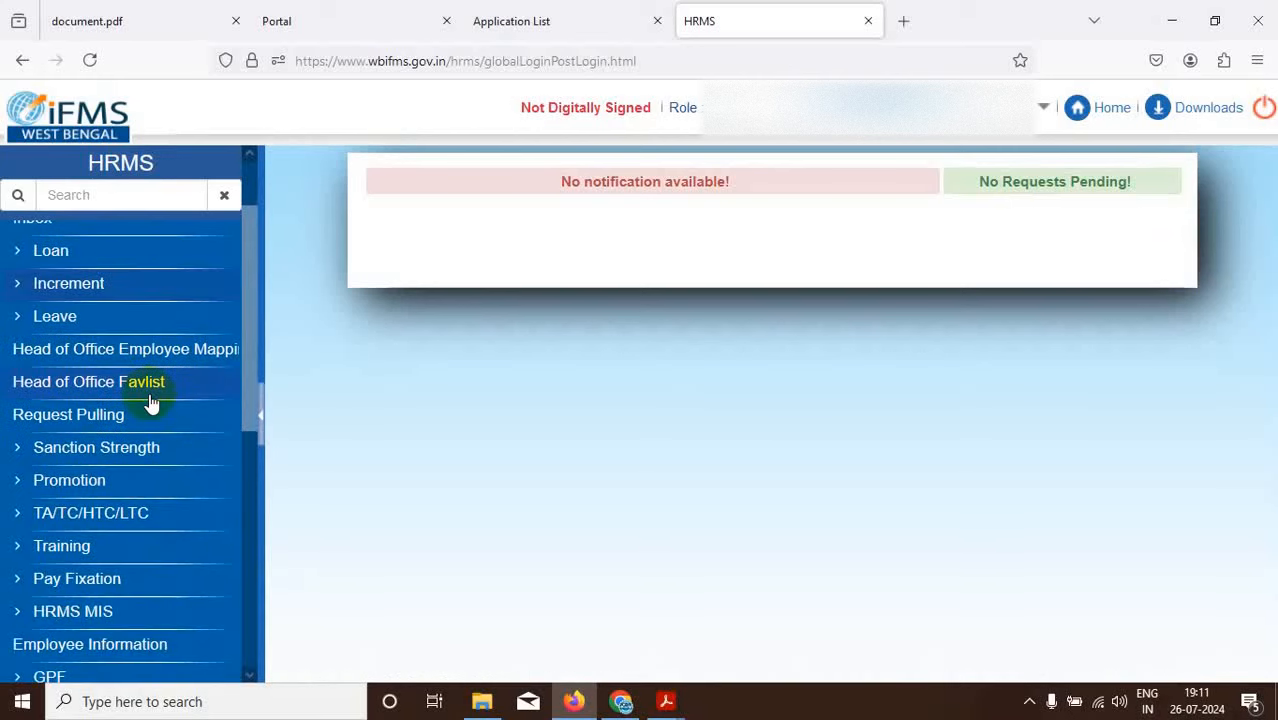
scroll(150, 402, down, 2)
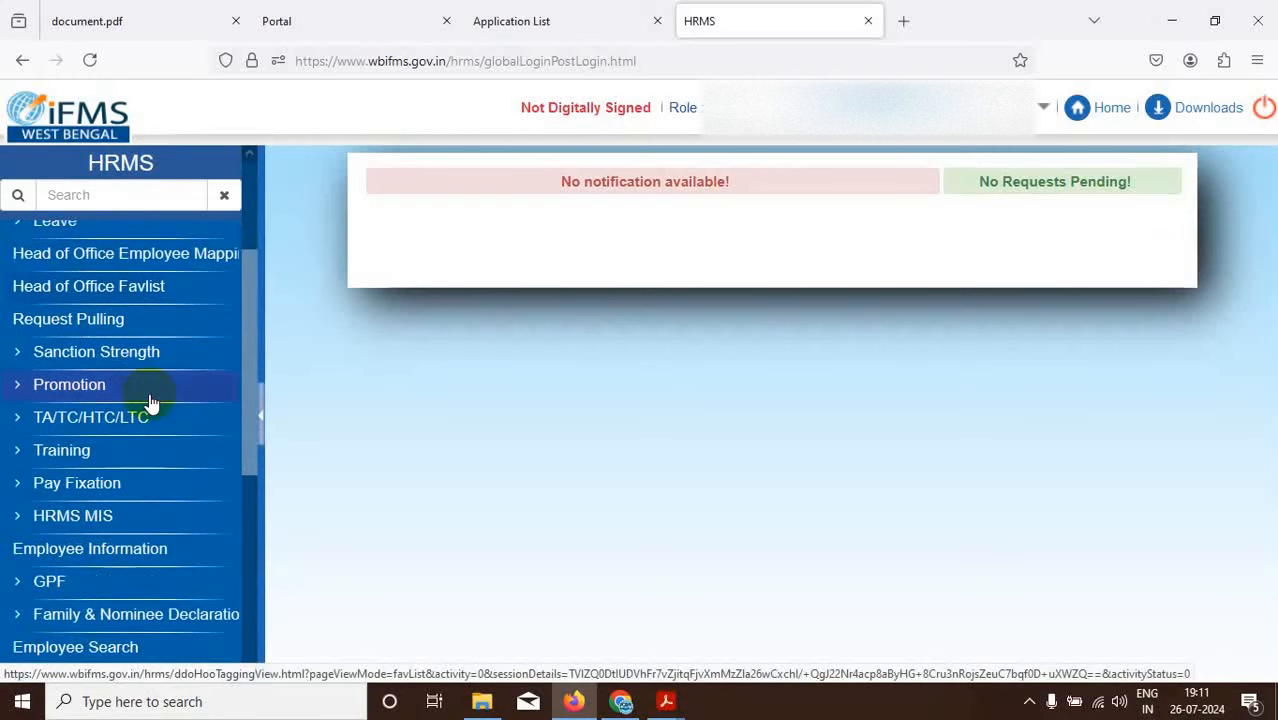
Initiate a new pay fixation and fill the HRMS Id by selecting the Driver employee from the lookup.
click(60, 495)
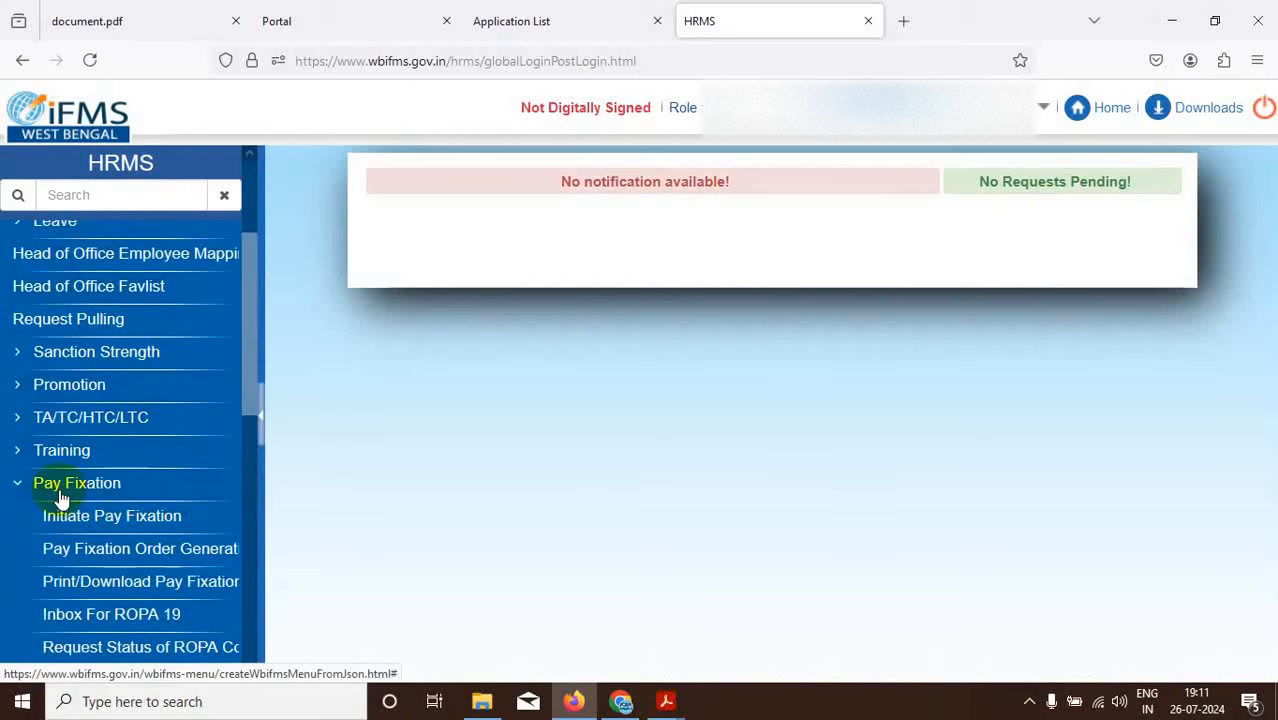
click(128, 520)
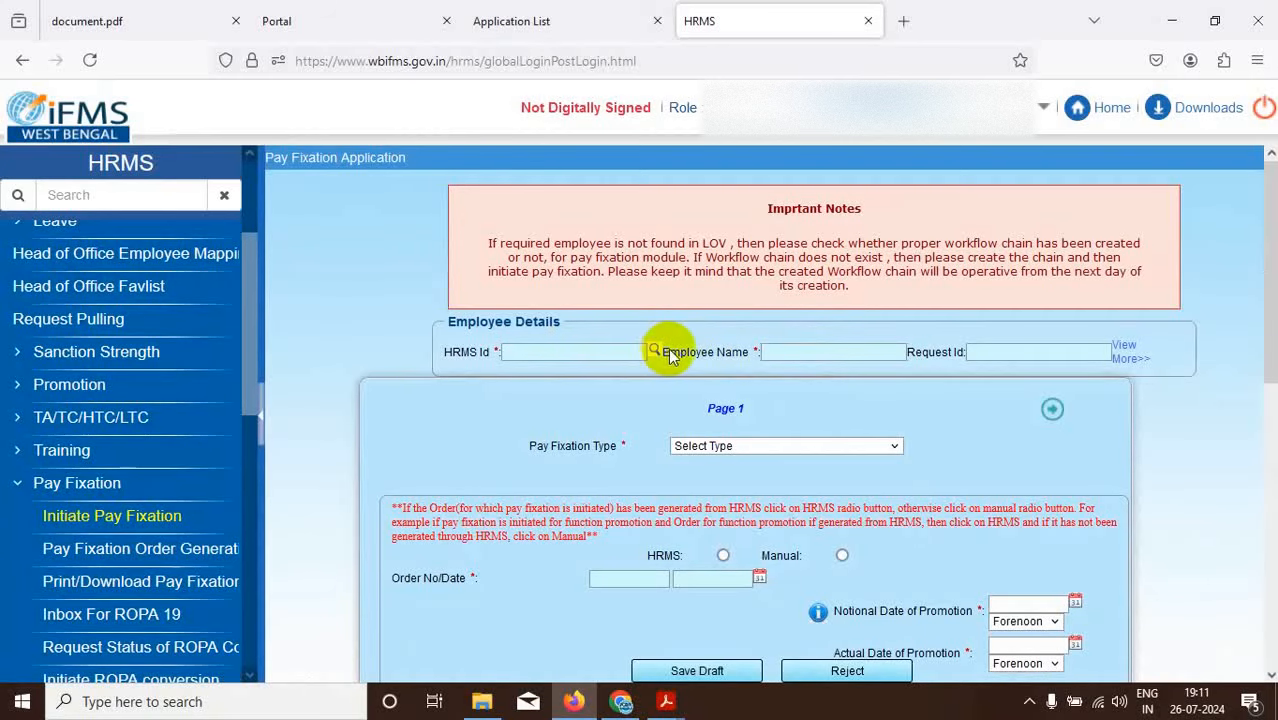
click(653, 350)
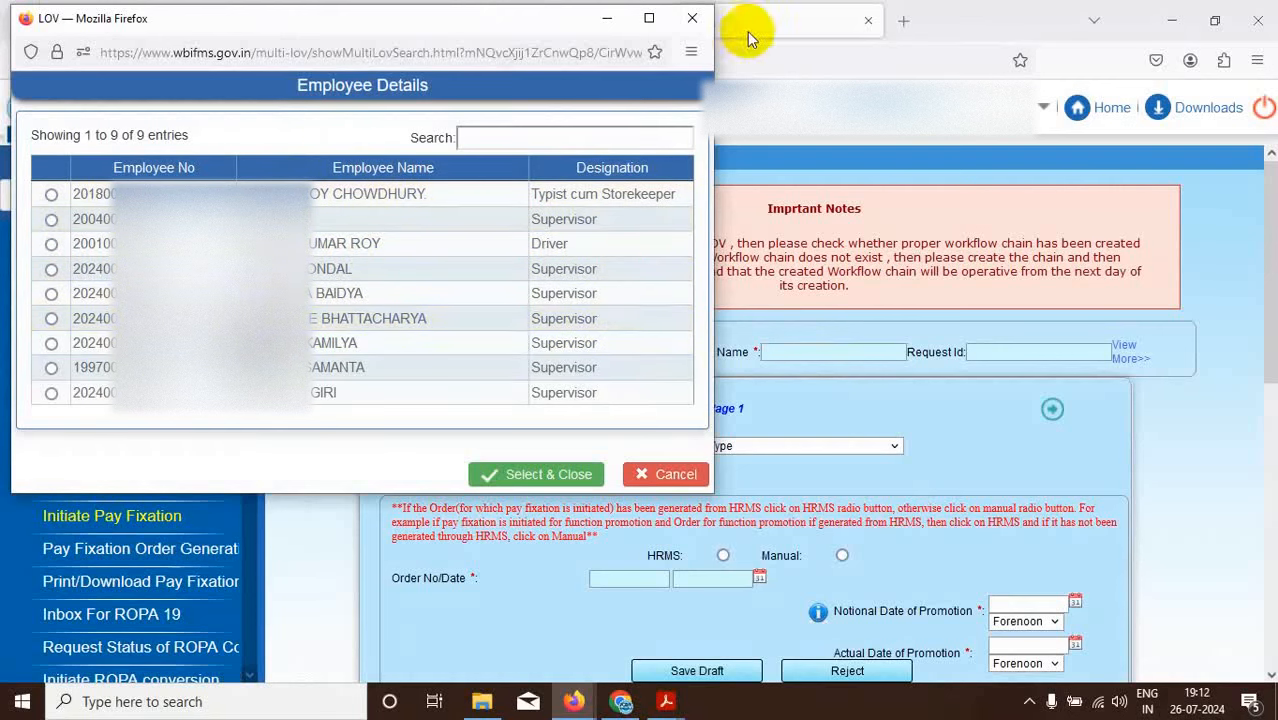
click(692, 18)
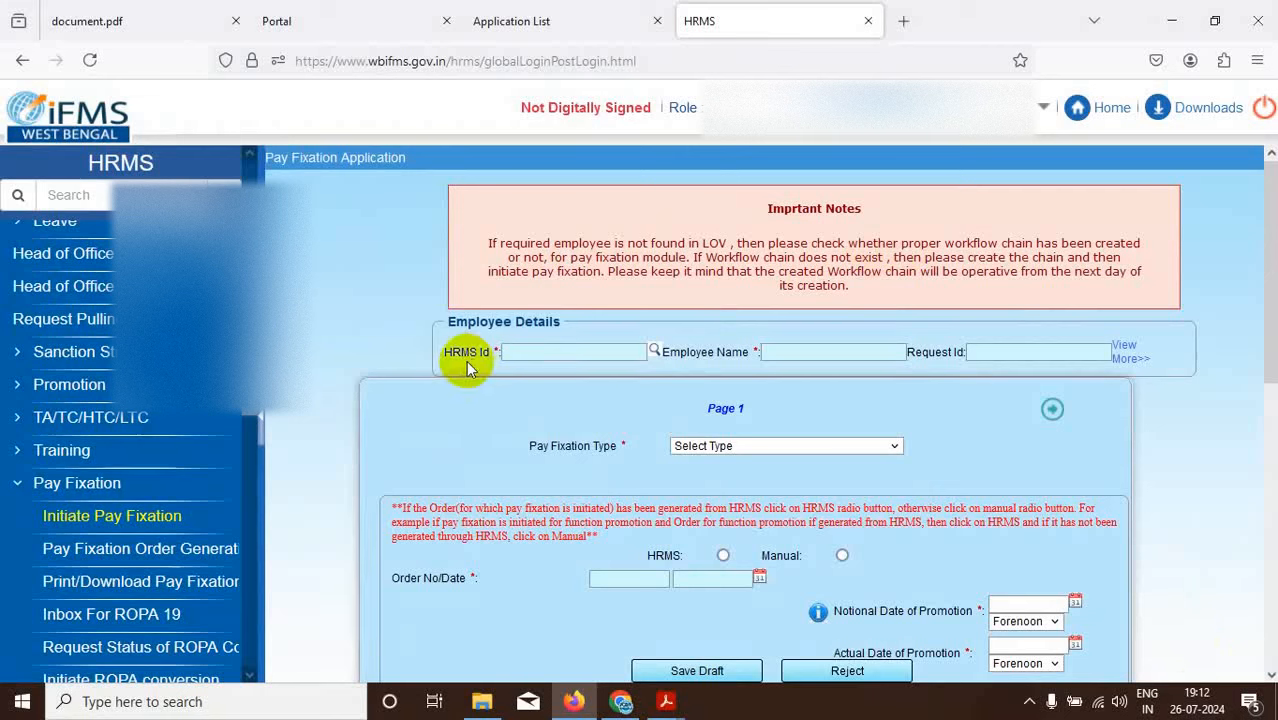
click(655, 349)
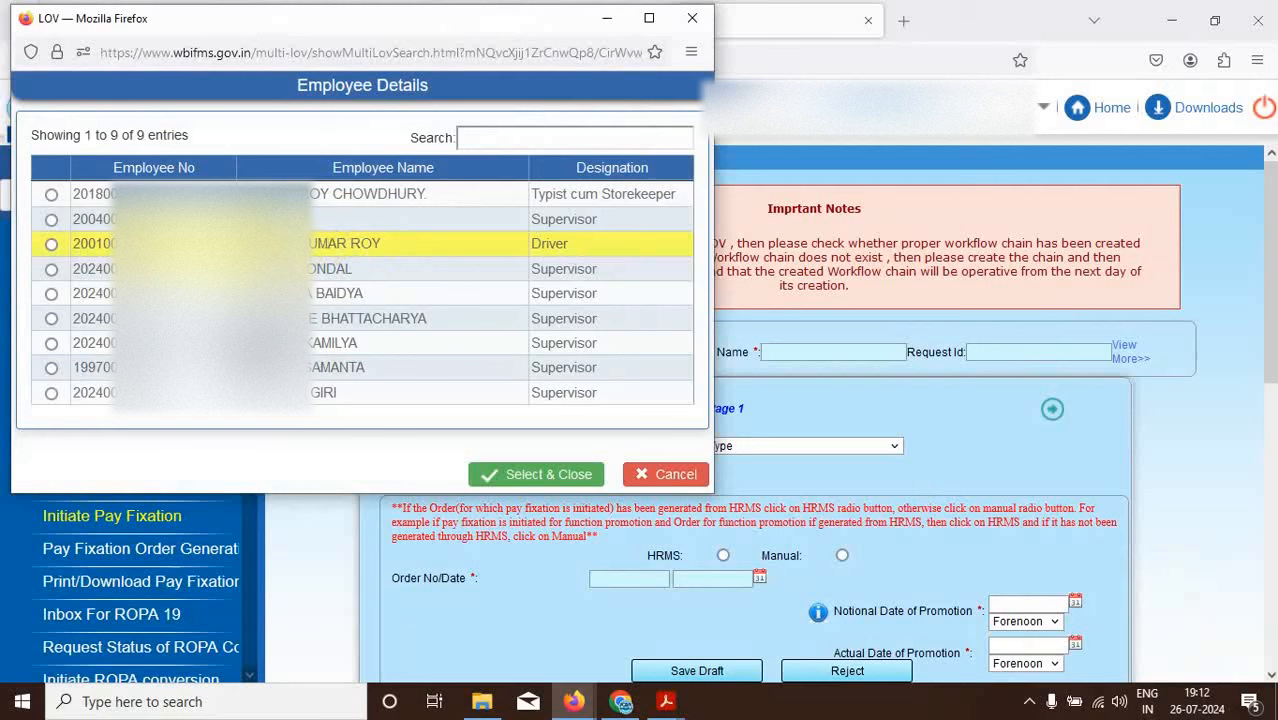
click(51, 245)
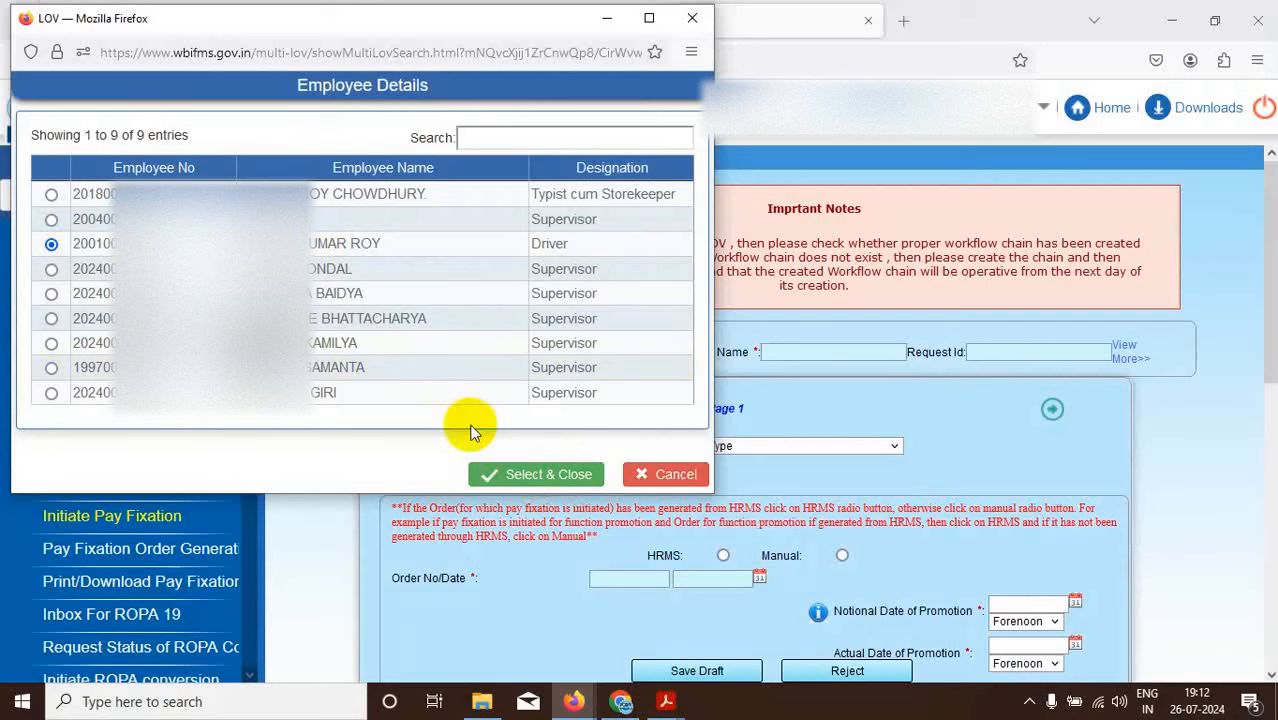
click(516, 473)
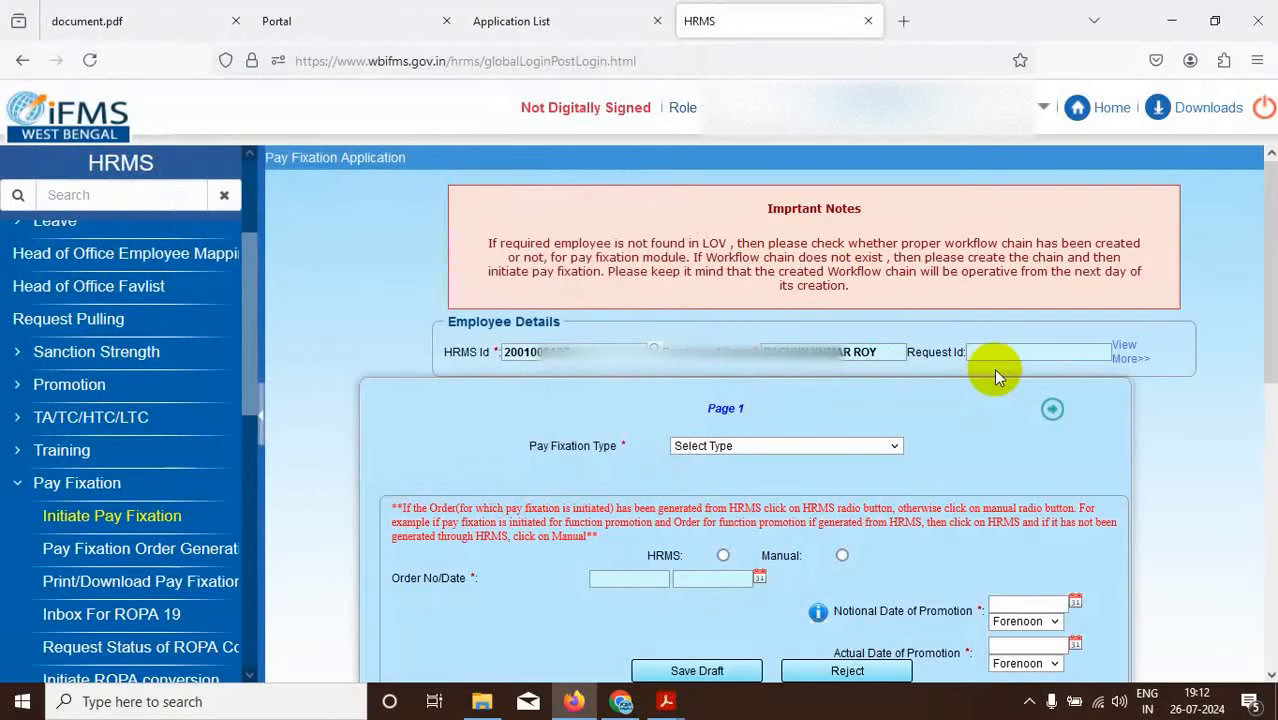
Set fixation type to Career Advancement Scheme, promotion Non-Functional Promotion /MCAS3/CAS3, with a manually generated order.
click(898, 446)
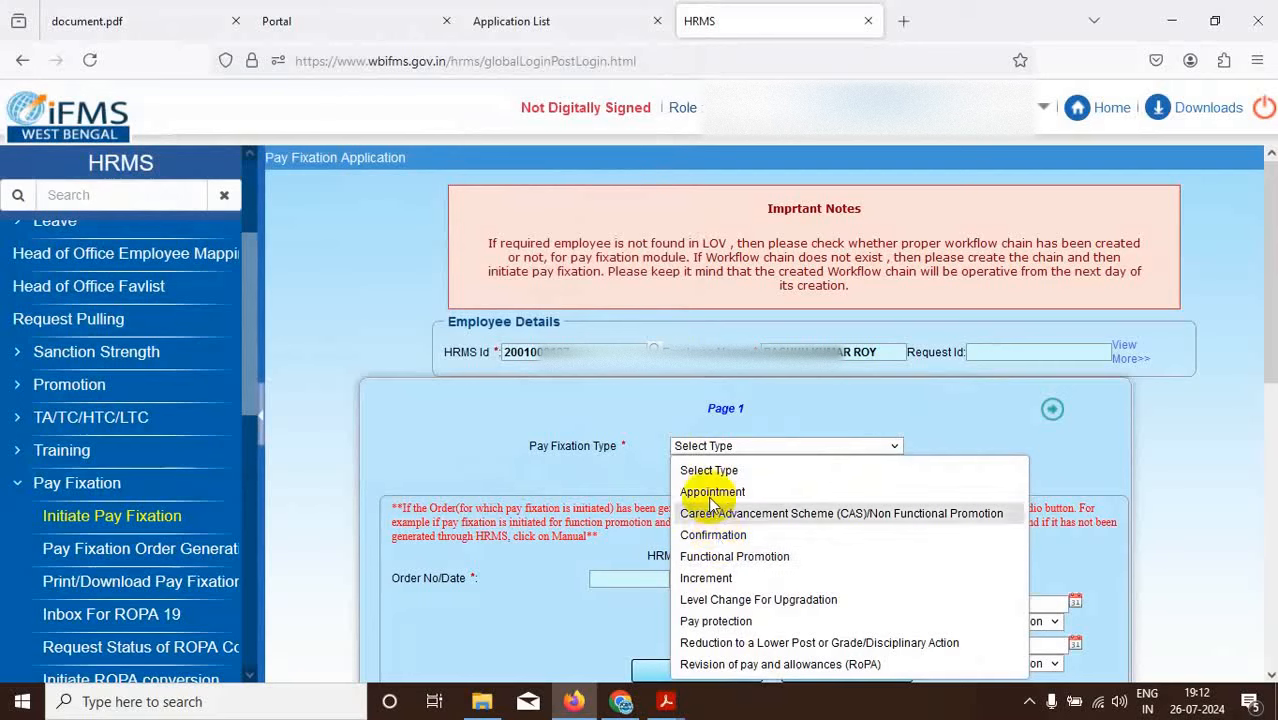
click(857, 514)
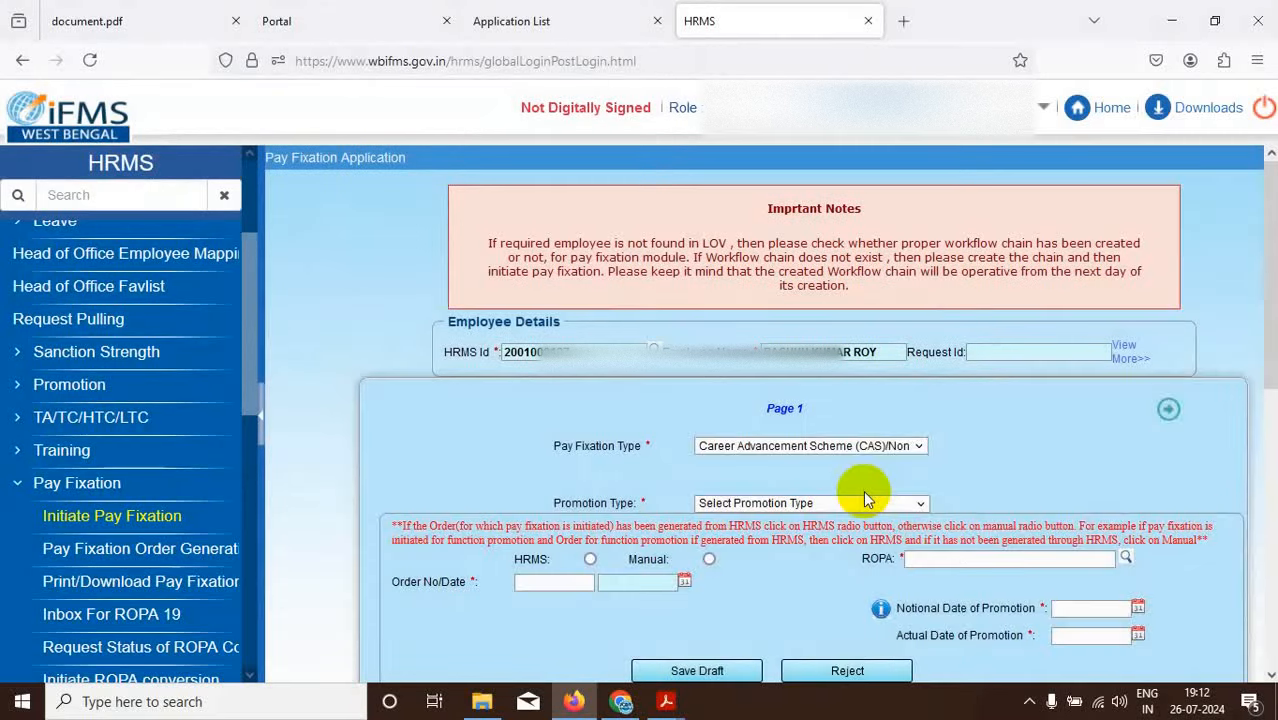
click(924, 504)
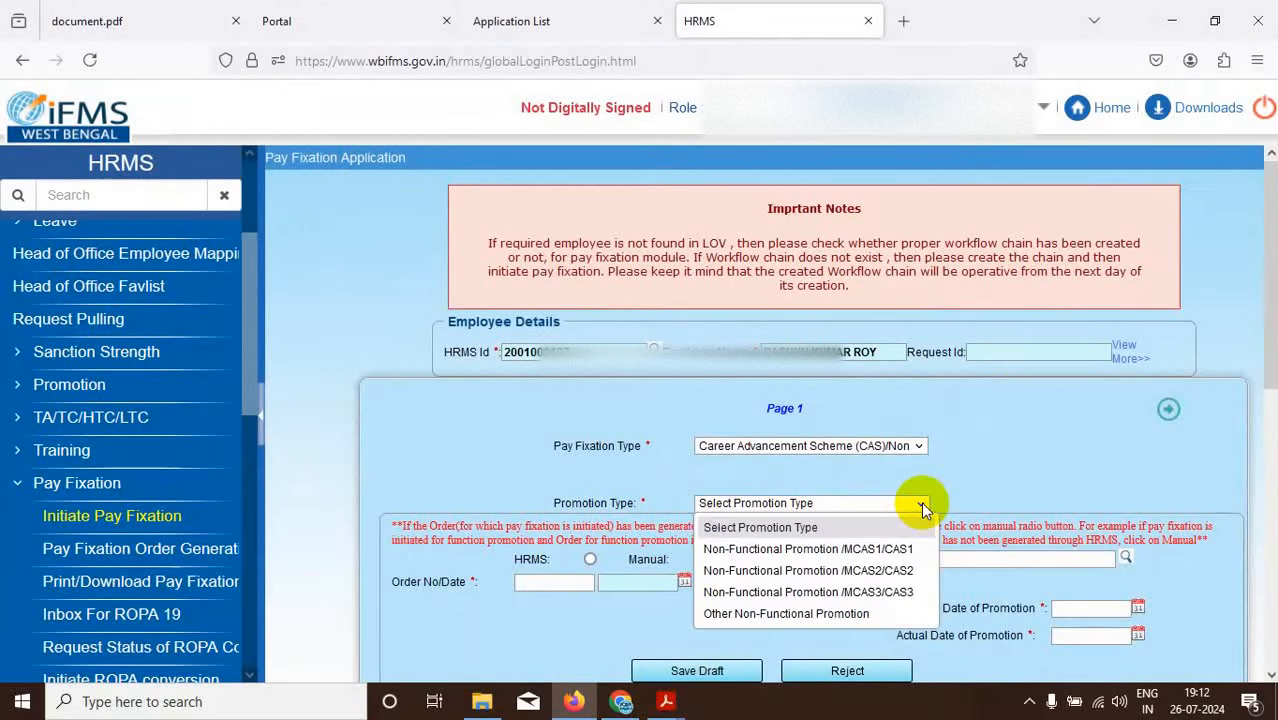
click(891, 597)
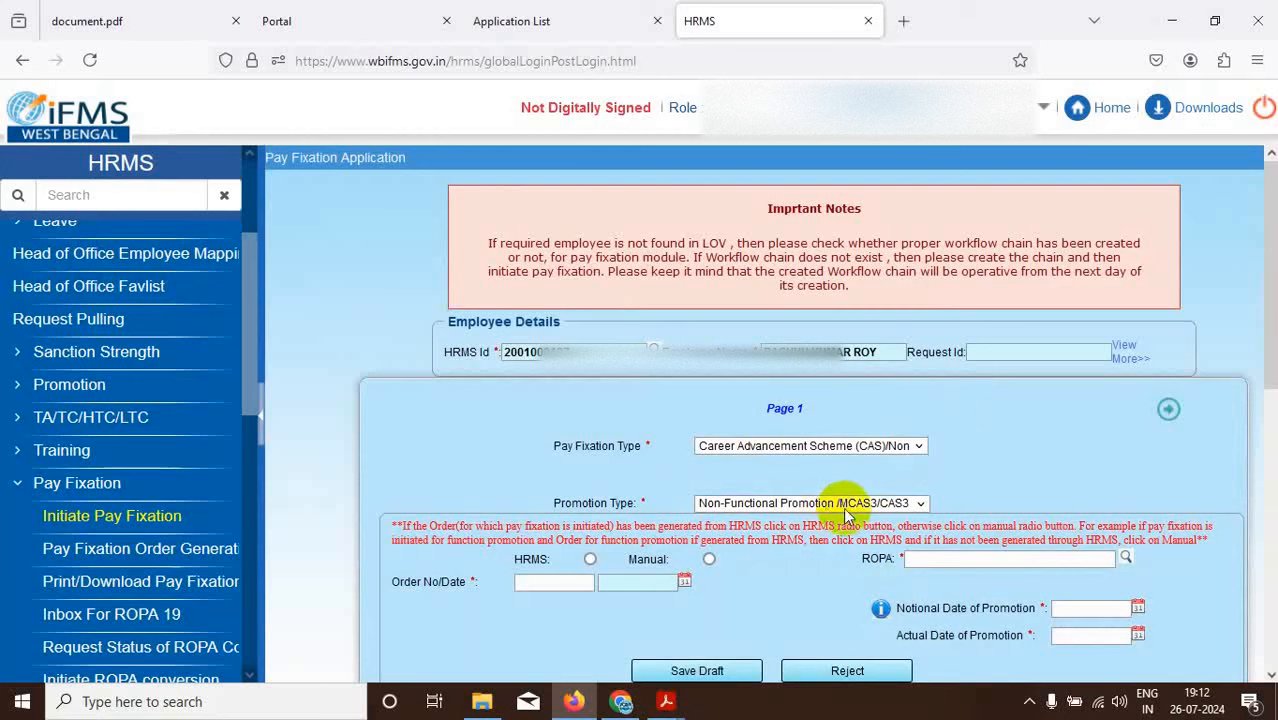
click(709, 559)
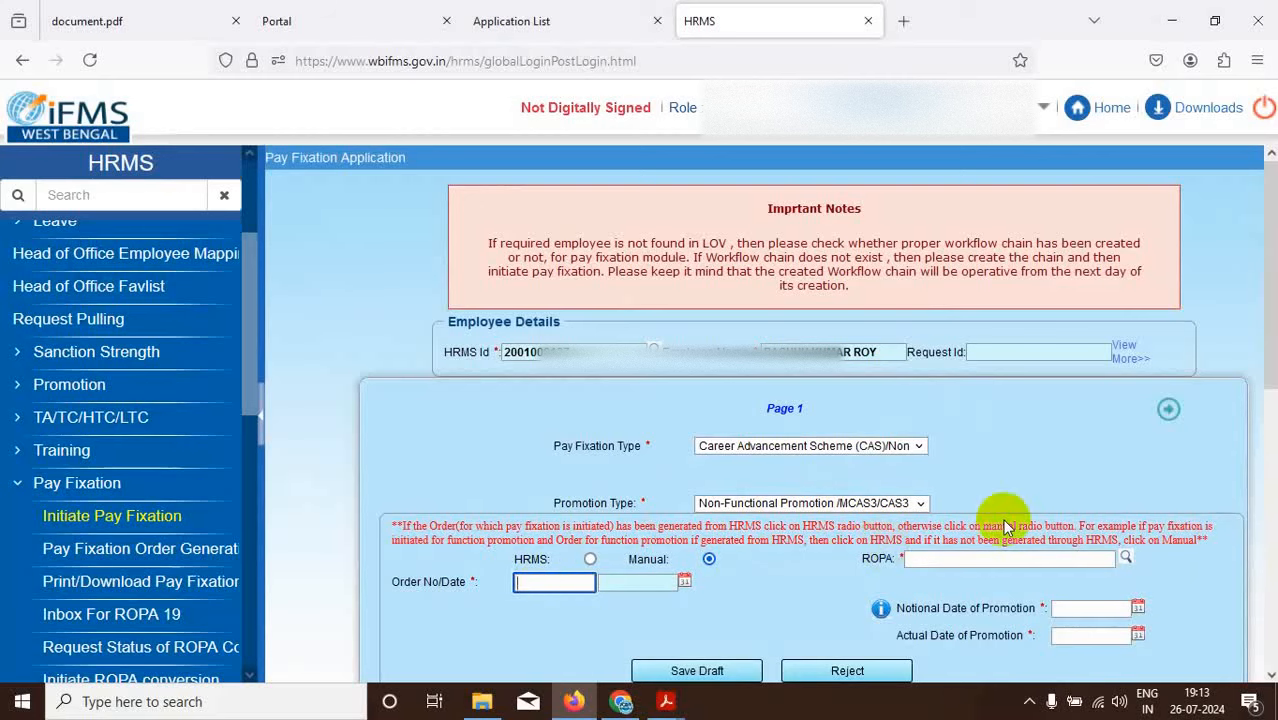
Choose STATE GOVERNMENT ROPA 2019 as the ROPA pay rules from the lookup list.
click(1125, 558)
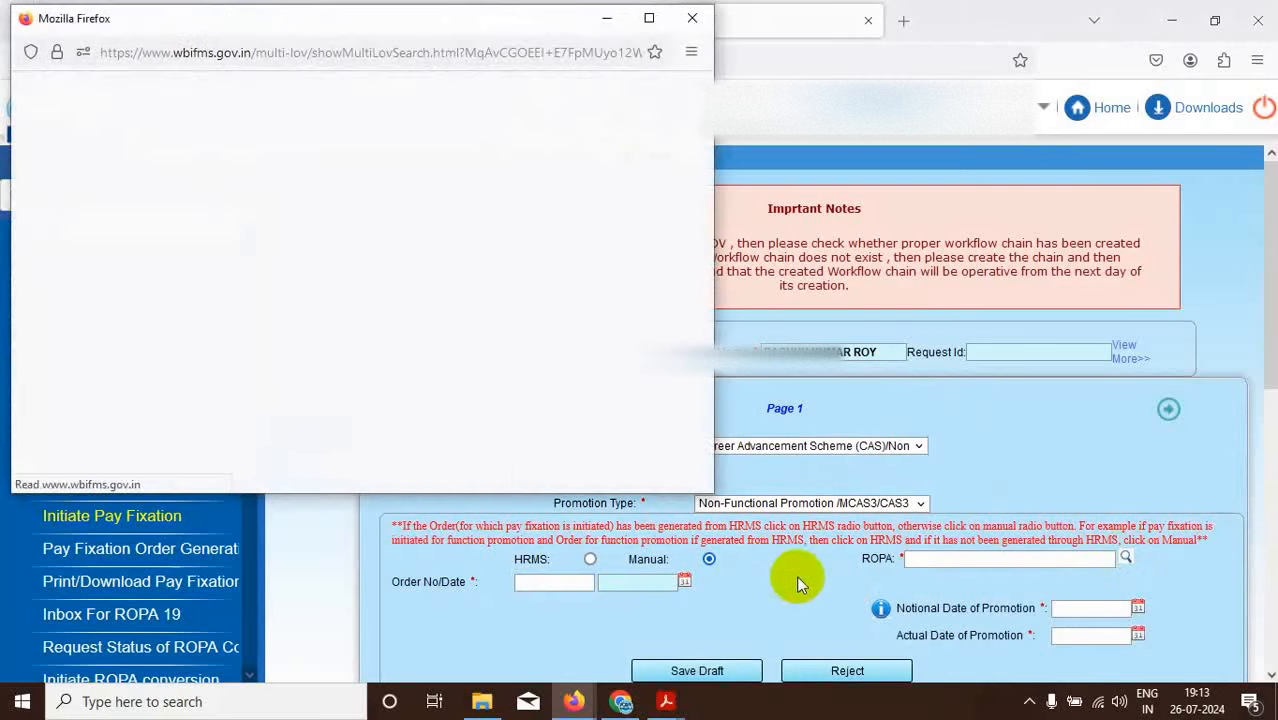
scroll(428, 339, down, 2)
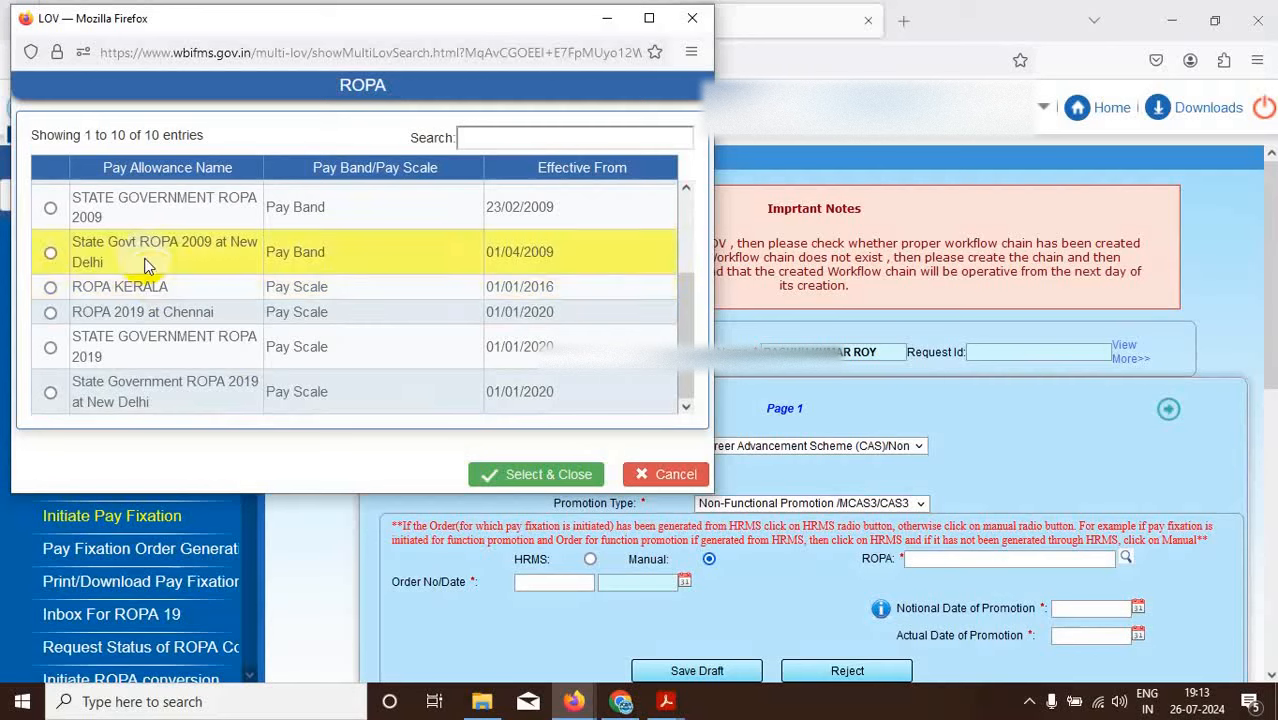
scroll(150, 290, up, 3)
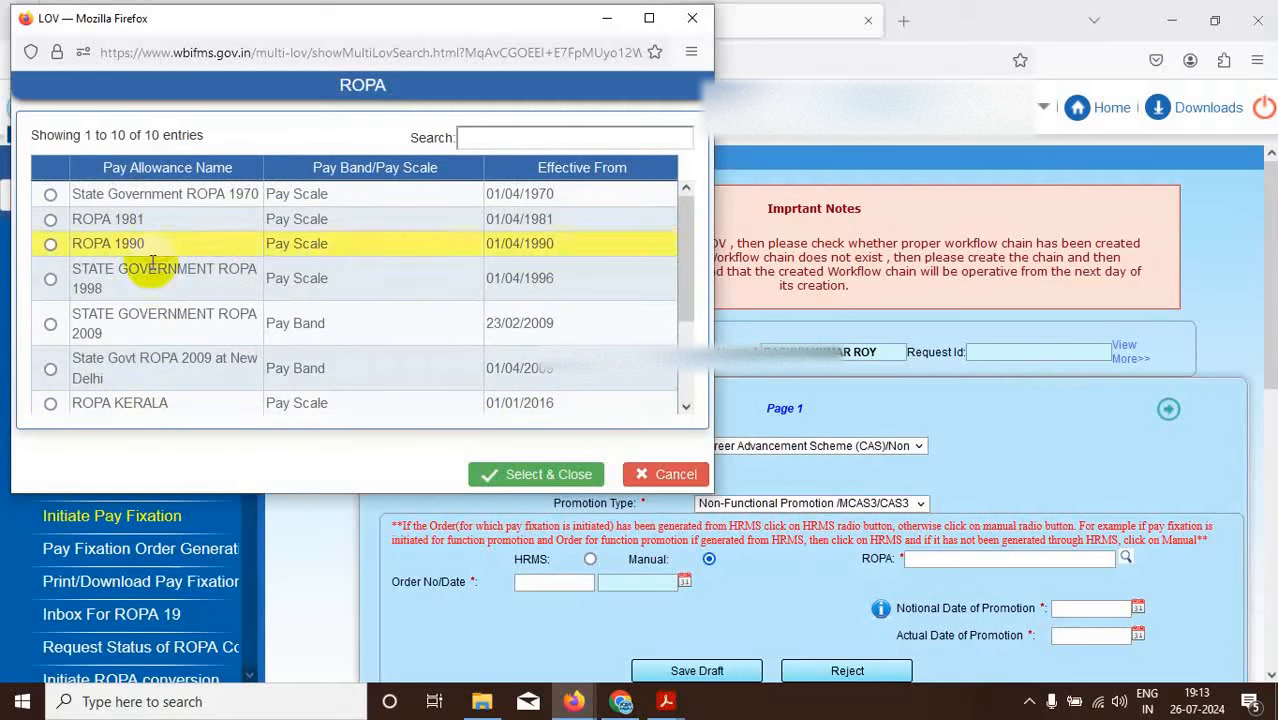
scroll(152, 292, down, 2)
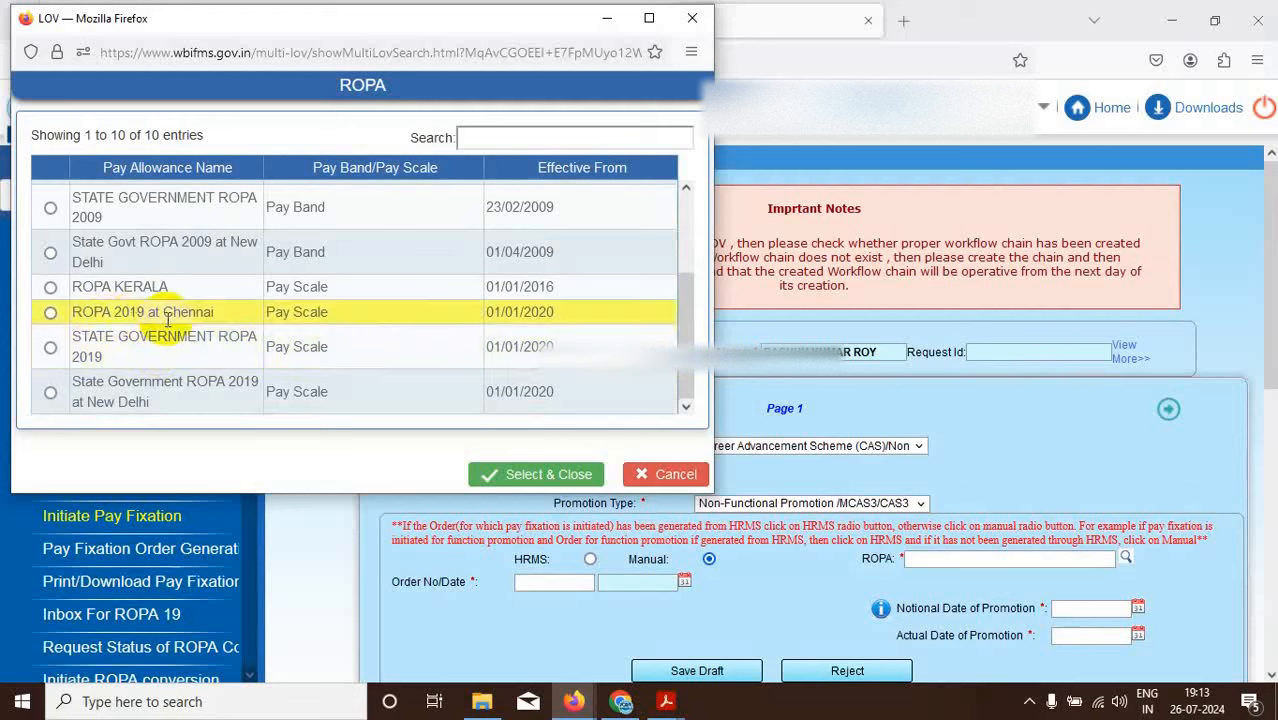
click(51, 348)
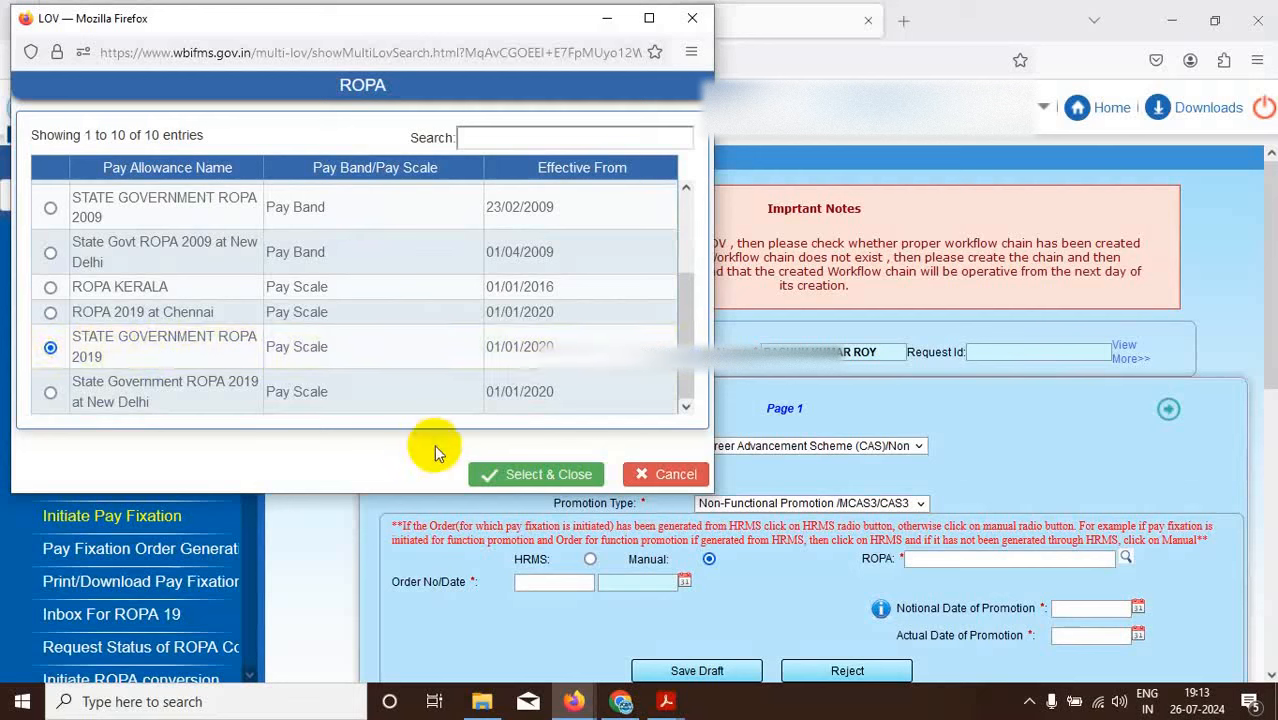
click(510, 474)
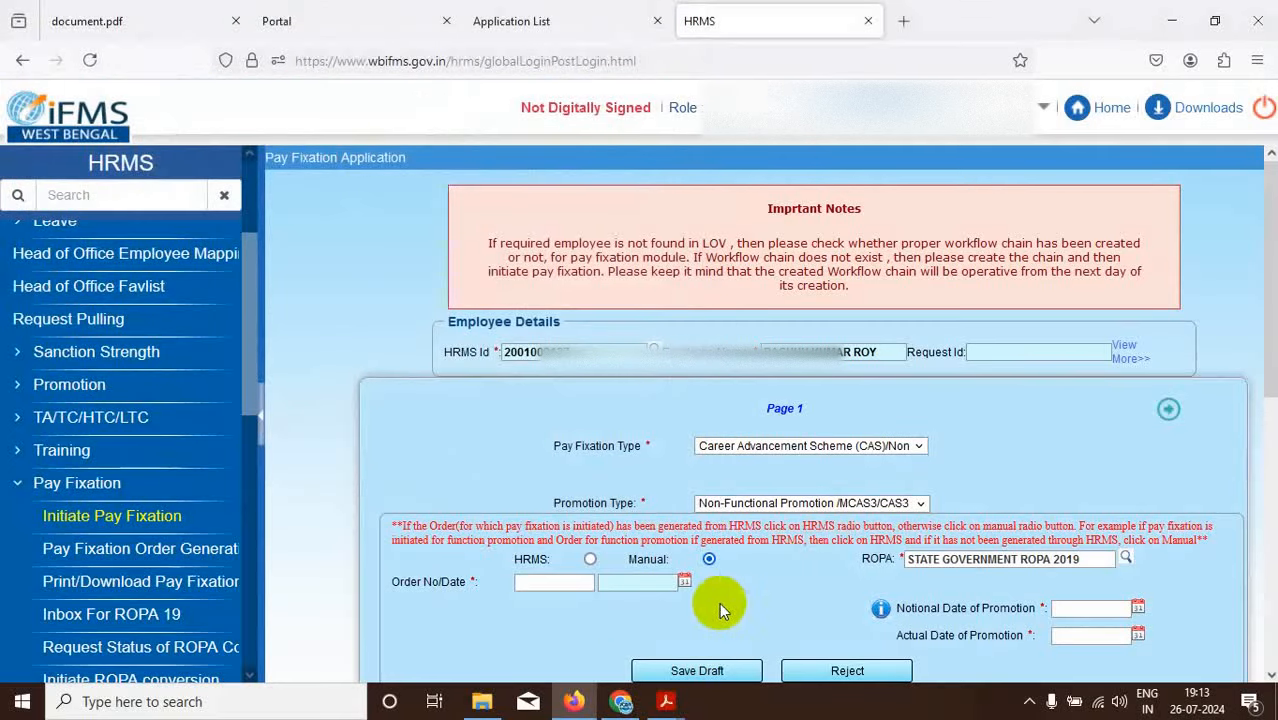
Enter the order number and set the order date to 14/03/2024.
click(564, 585)
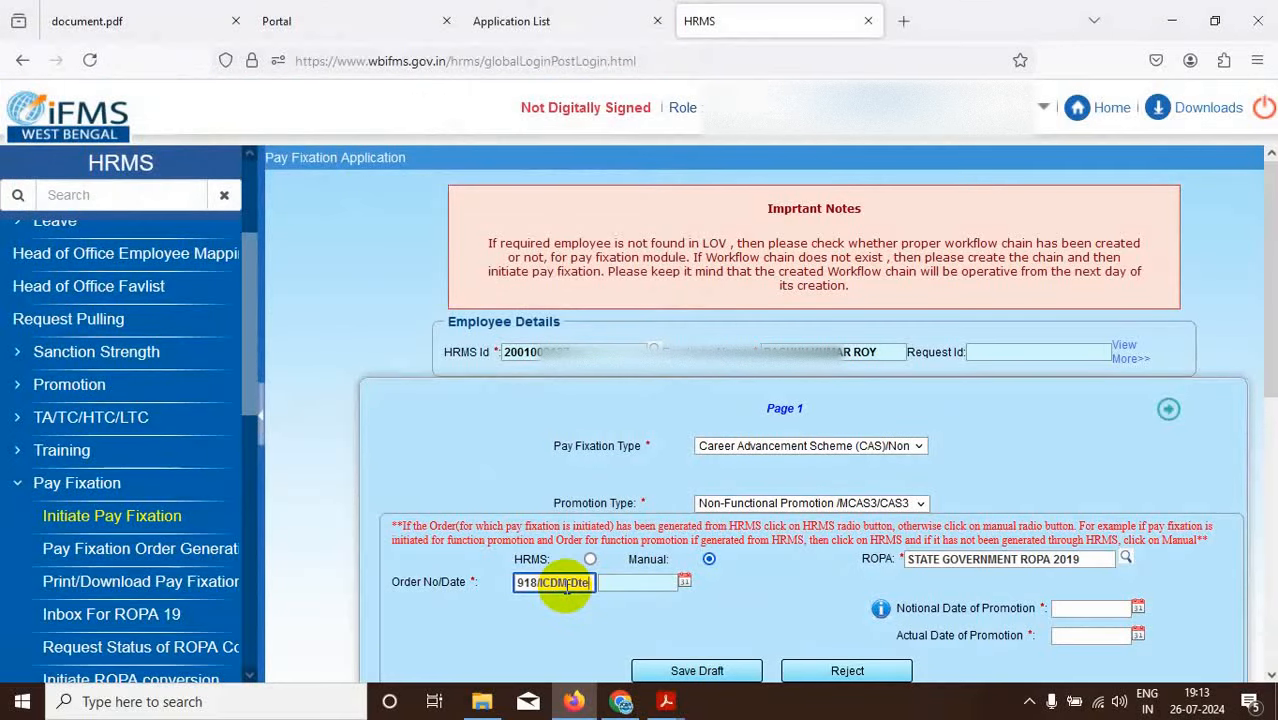
click(684, 582)
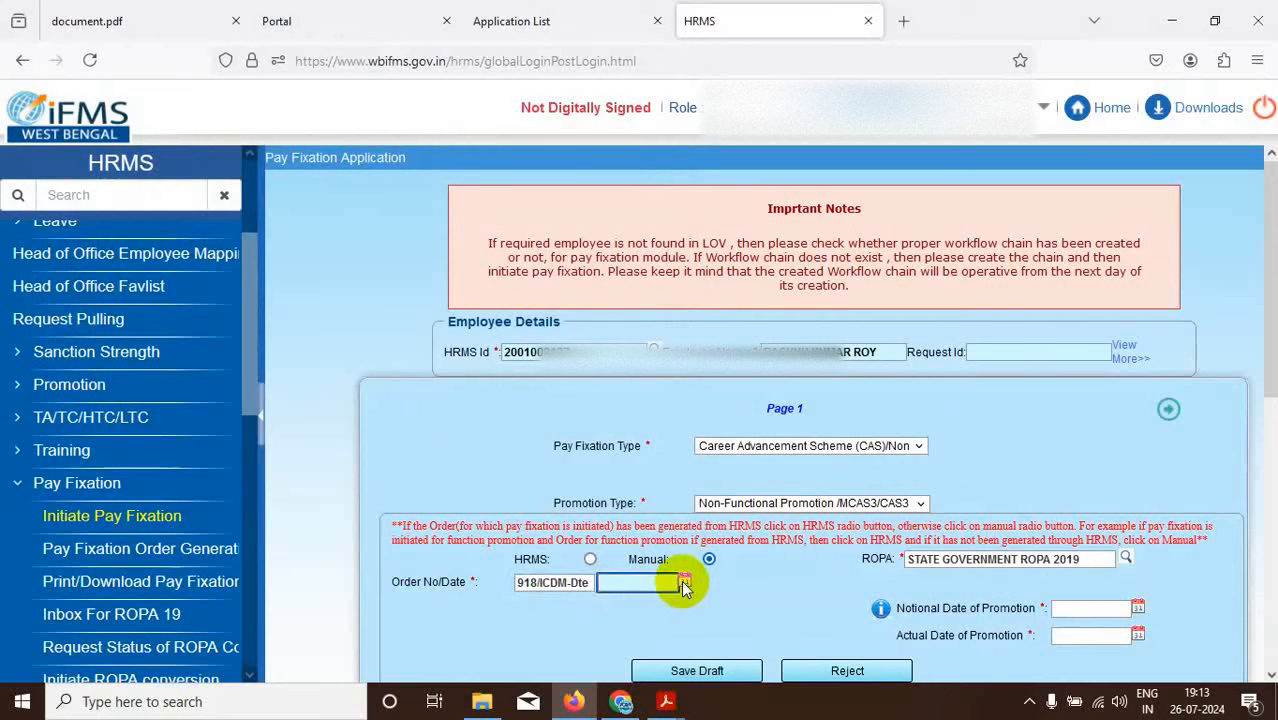
click(686, 429)
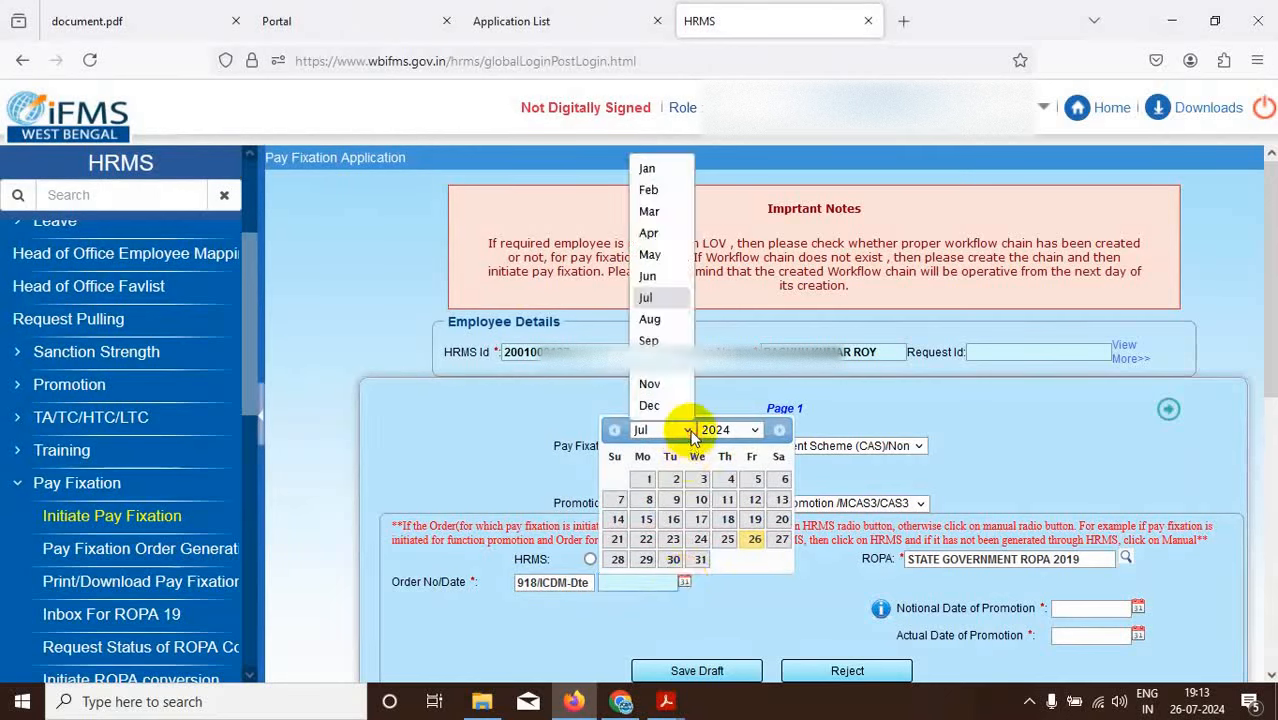
click(650, 211)
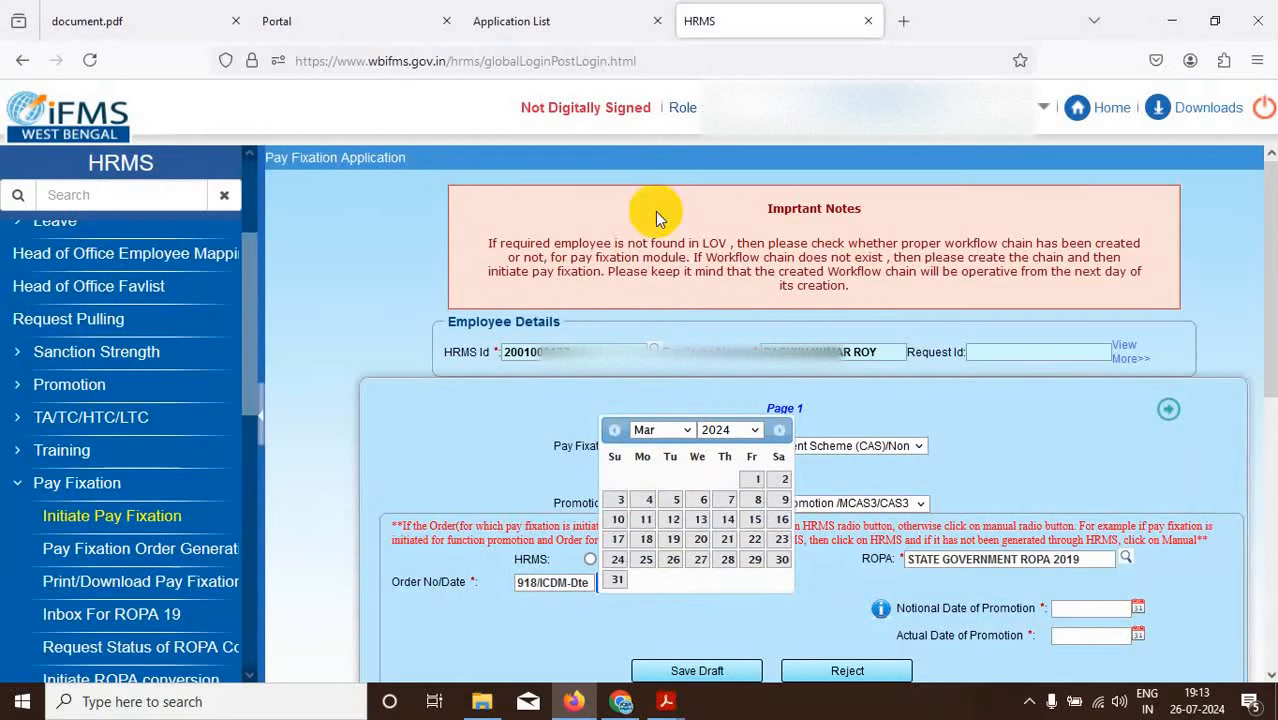
click(728, 521)
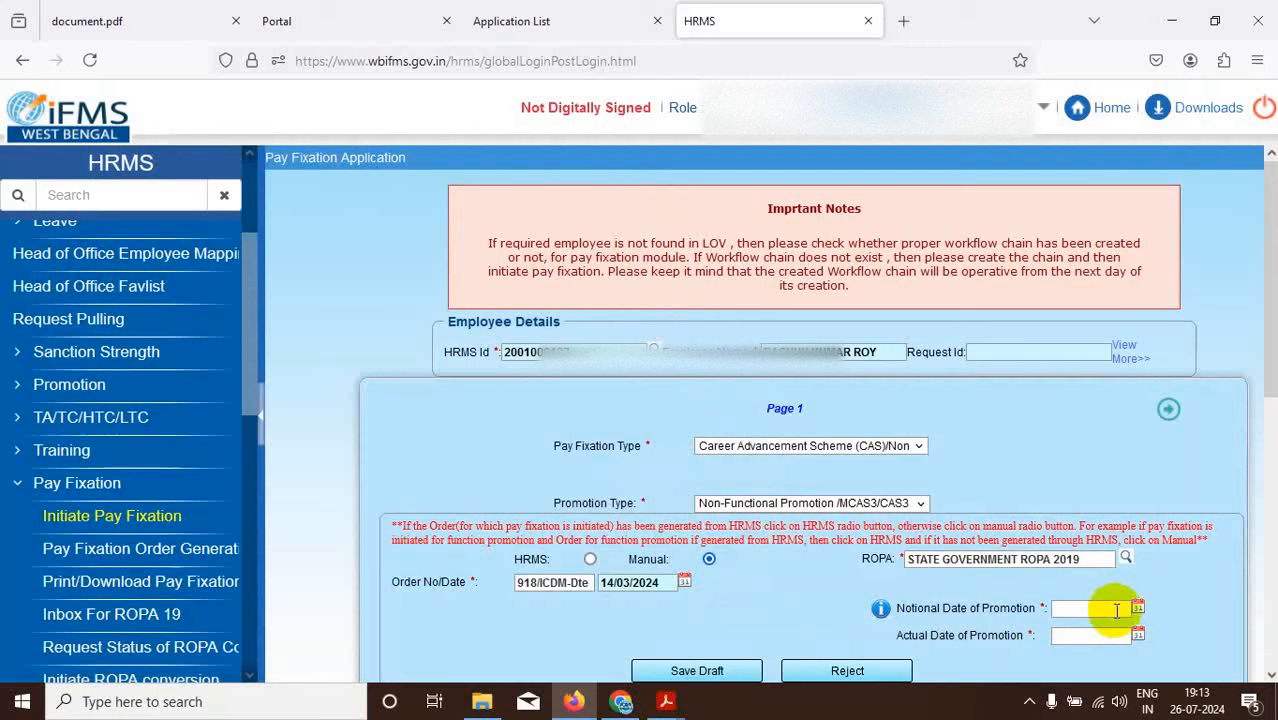
Set both the notional and actual promotion dates to 14/03/2024.
click(1138, 608)
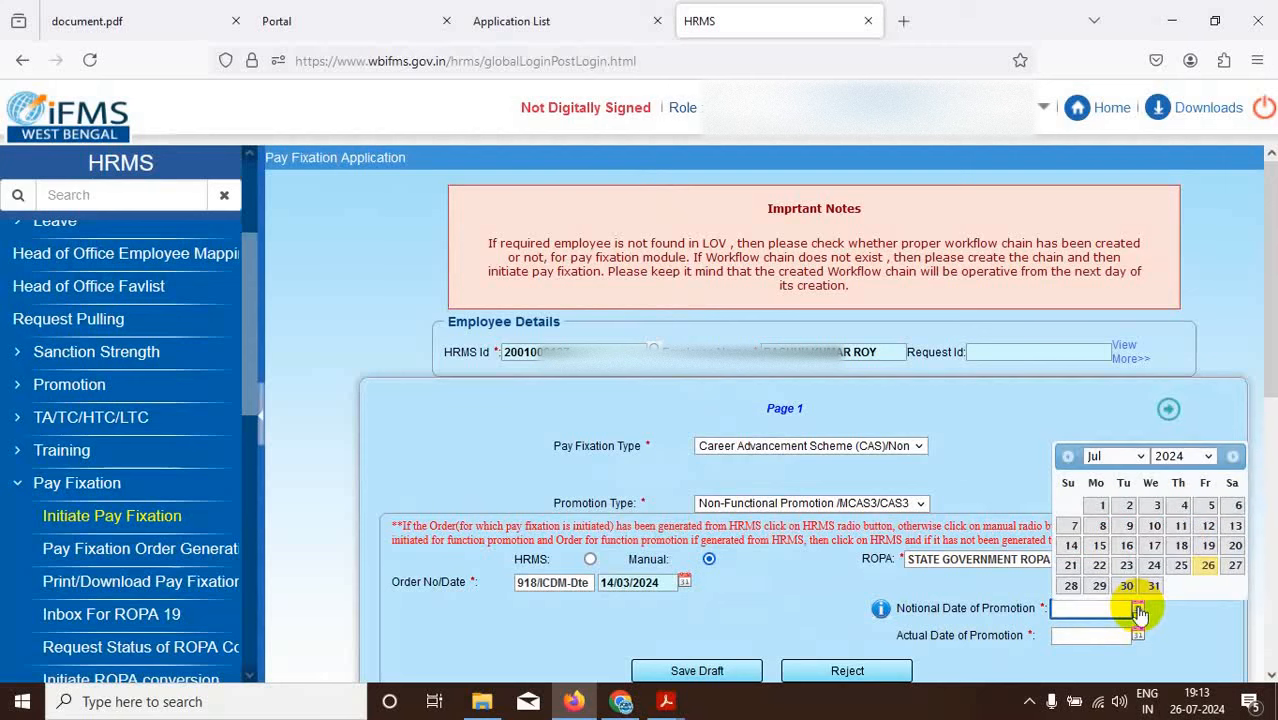
click(1136, 456)
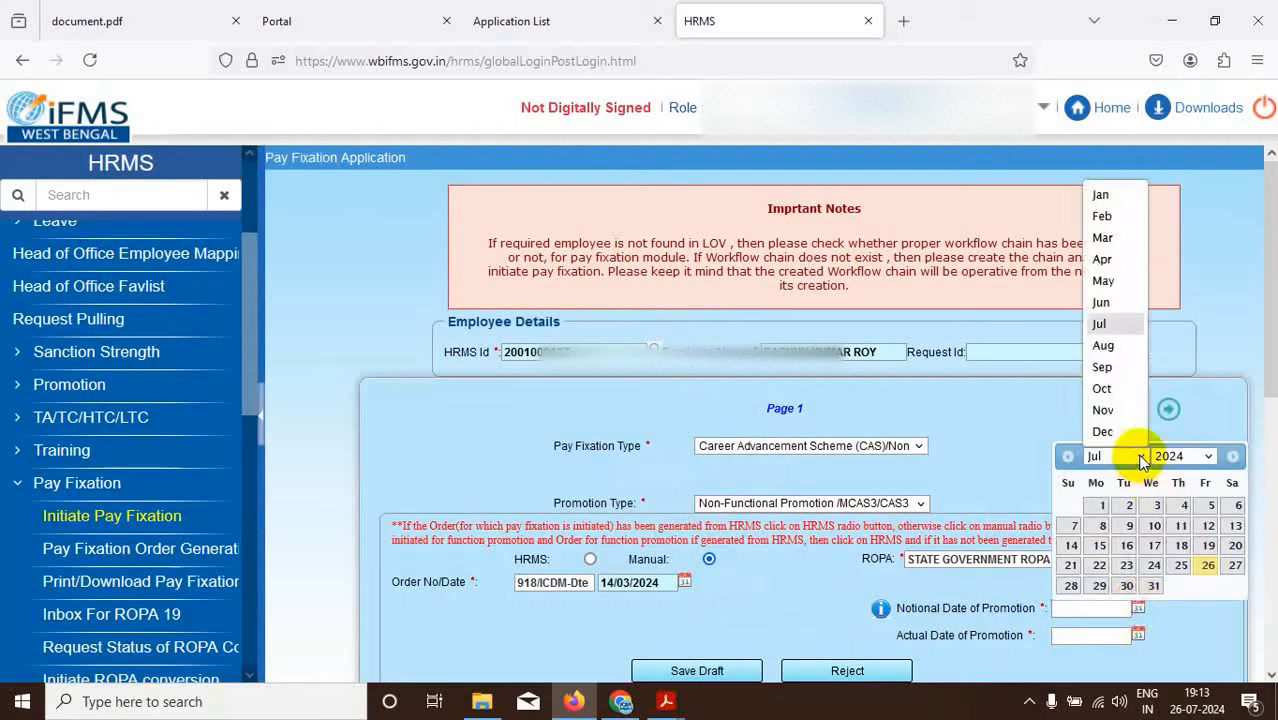
click(1104, 238)
click(1178, 547)
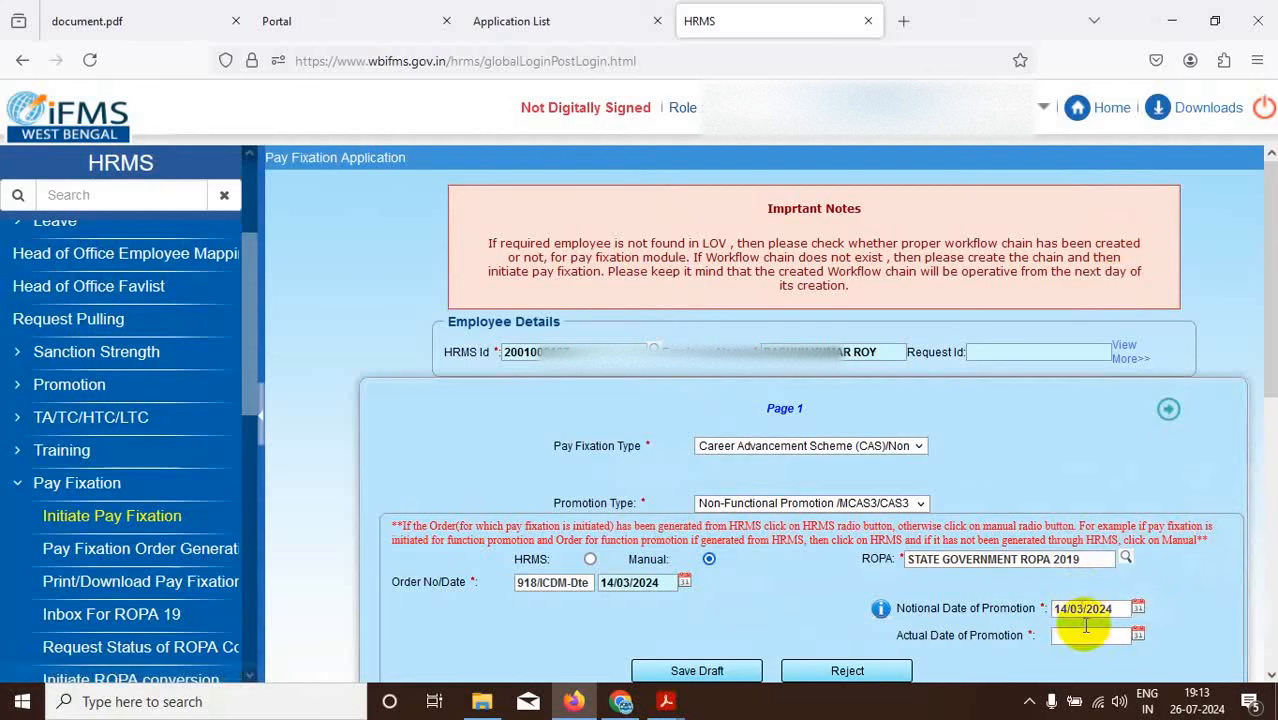
click(1139, 634)
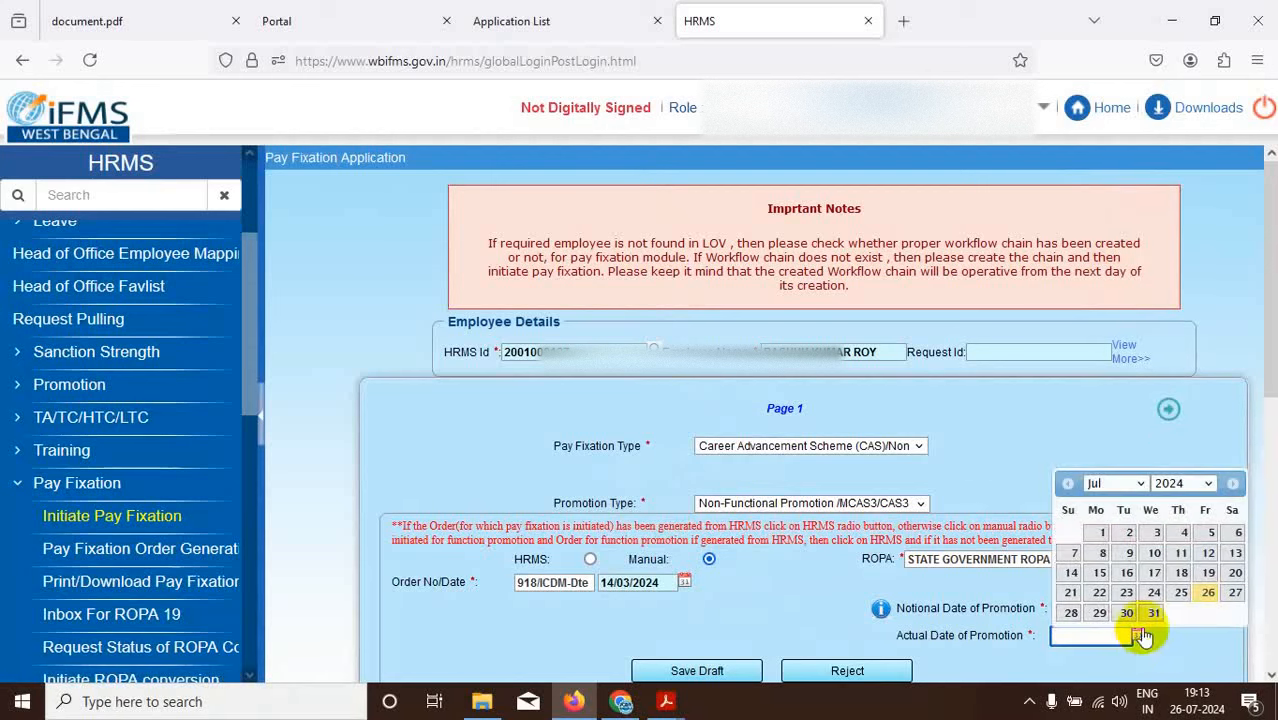
click(1138, 484)
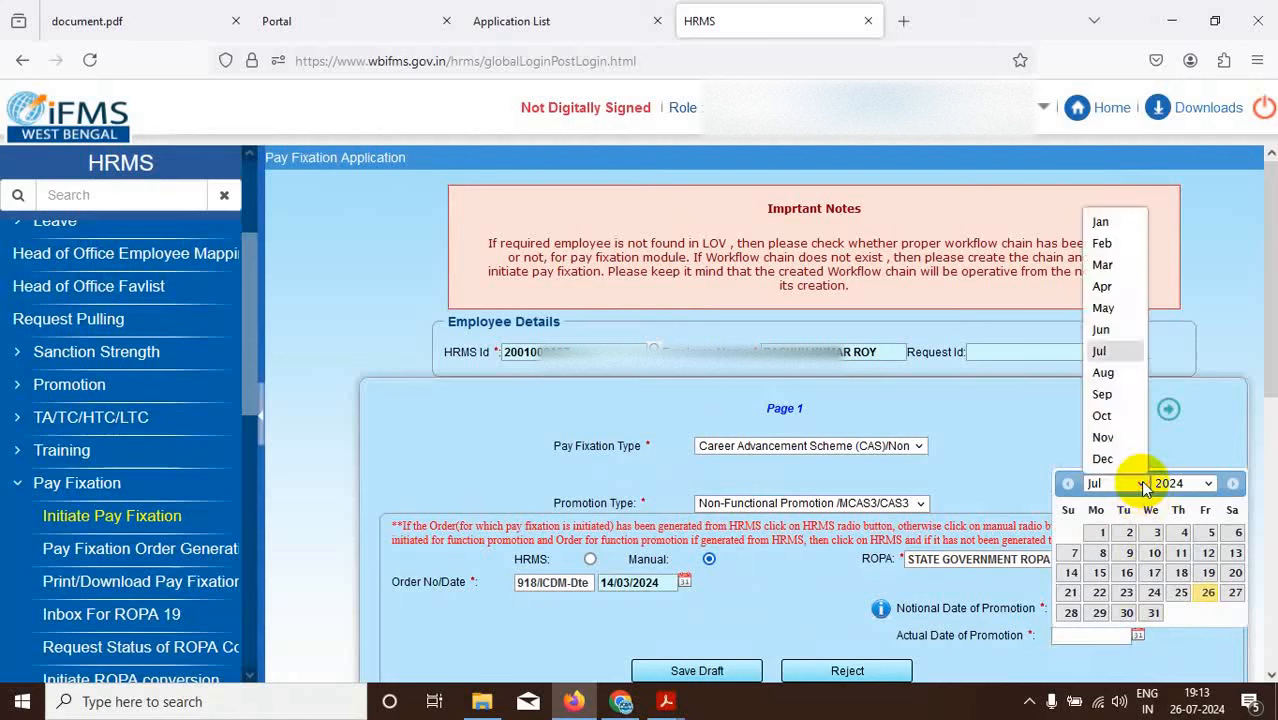
click(1103, 266)
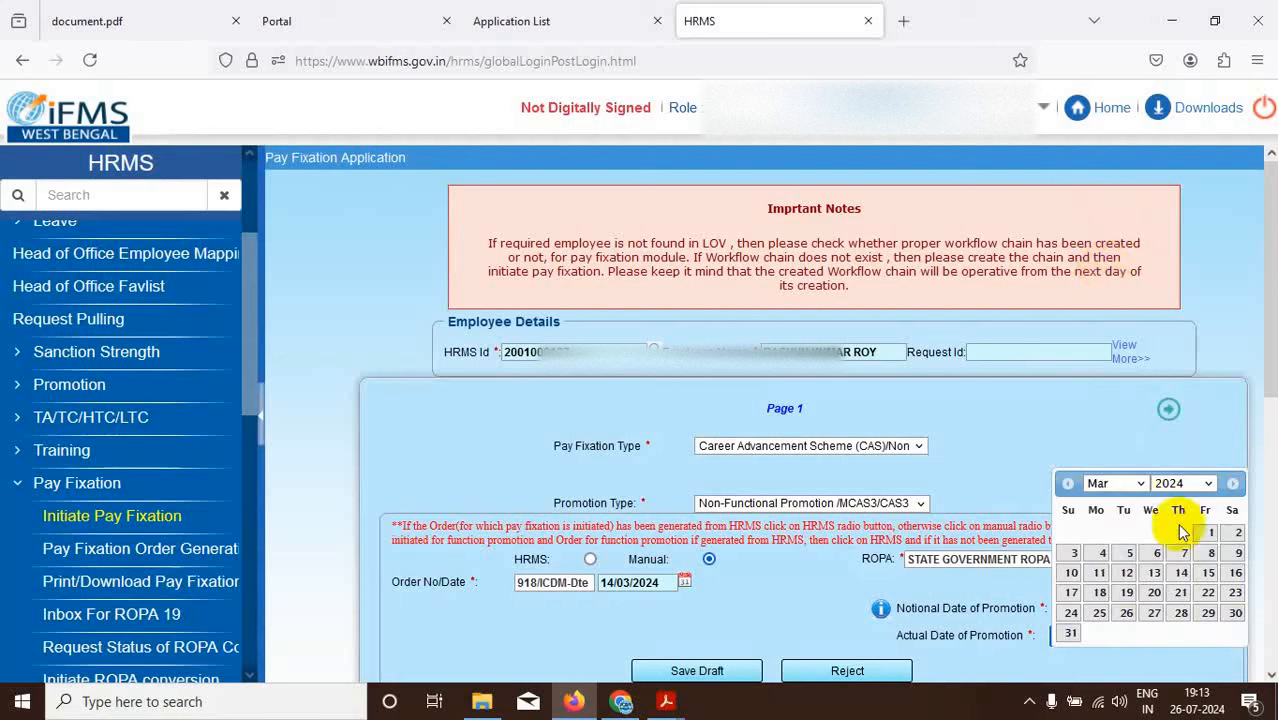
click(1181, 573)
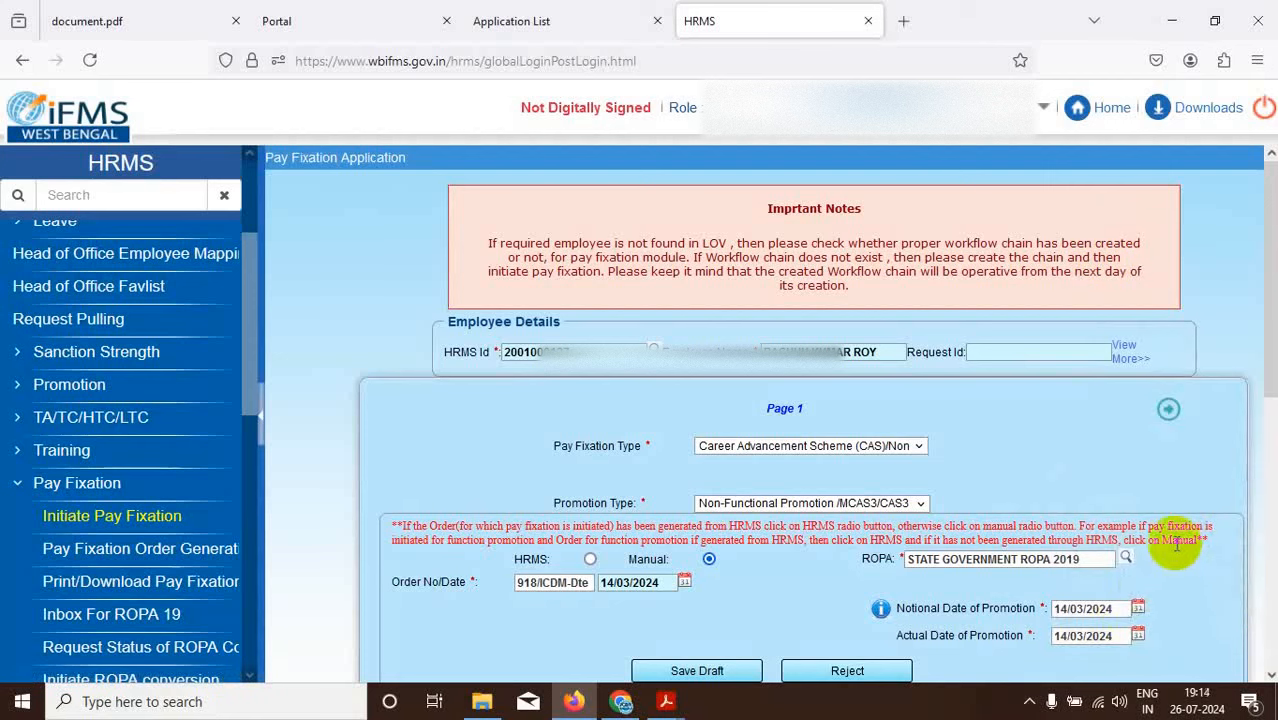
scroll(1175, 545, down, 6)
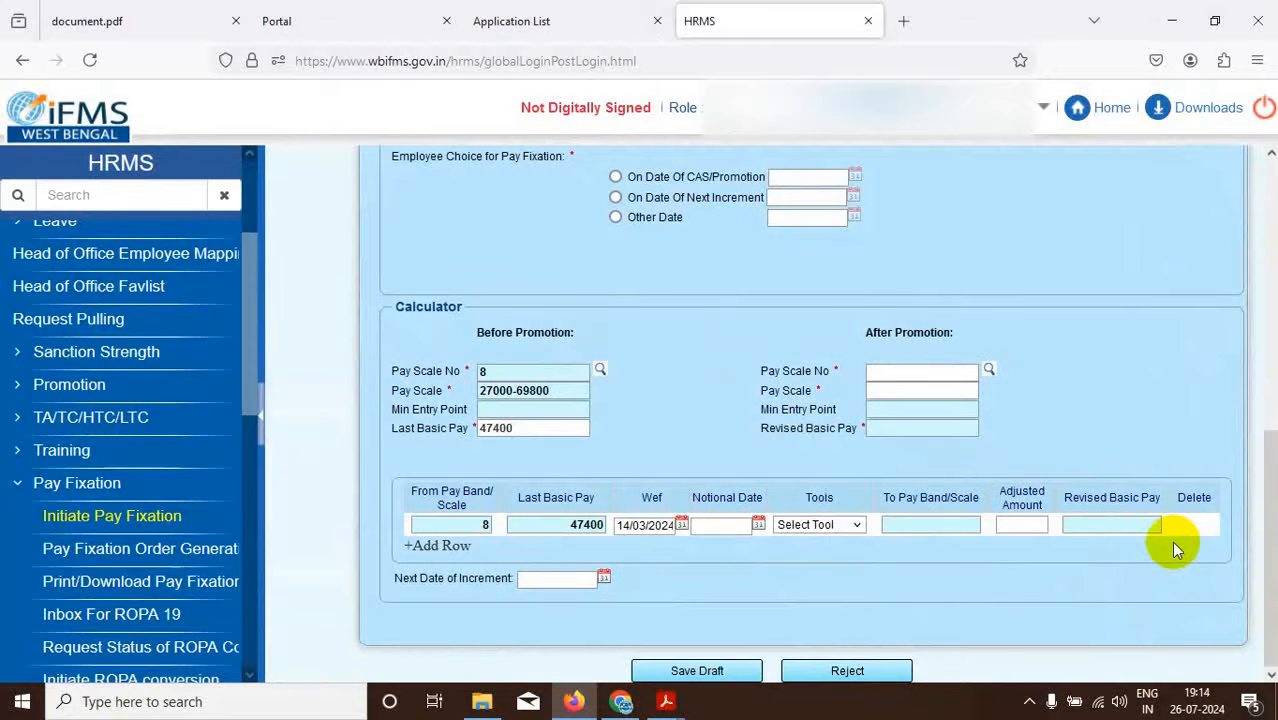
scroll(1175, 548, up, 2)
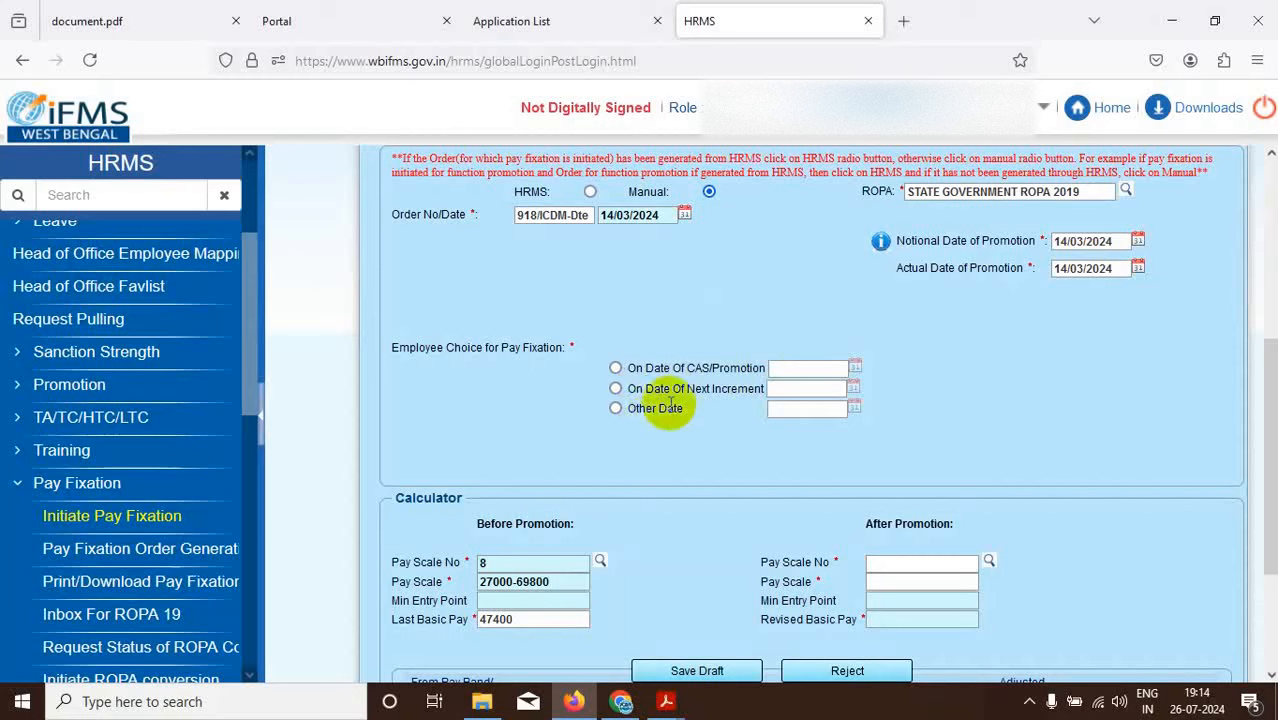
click(615, 368)
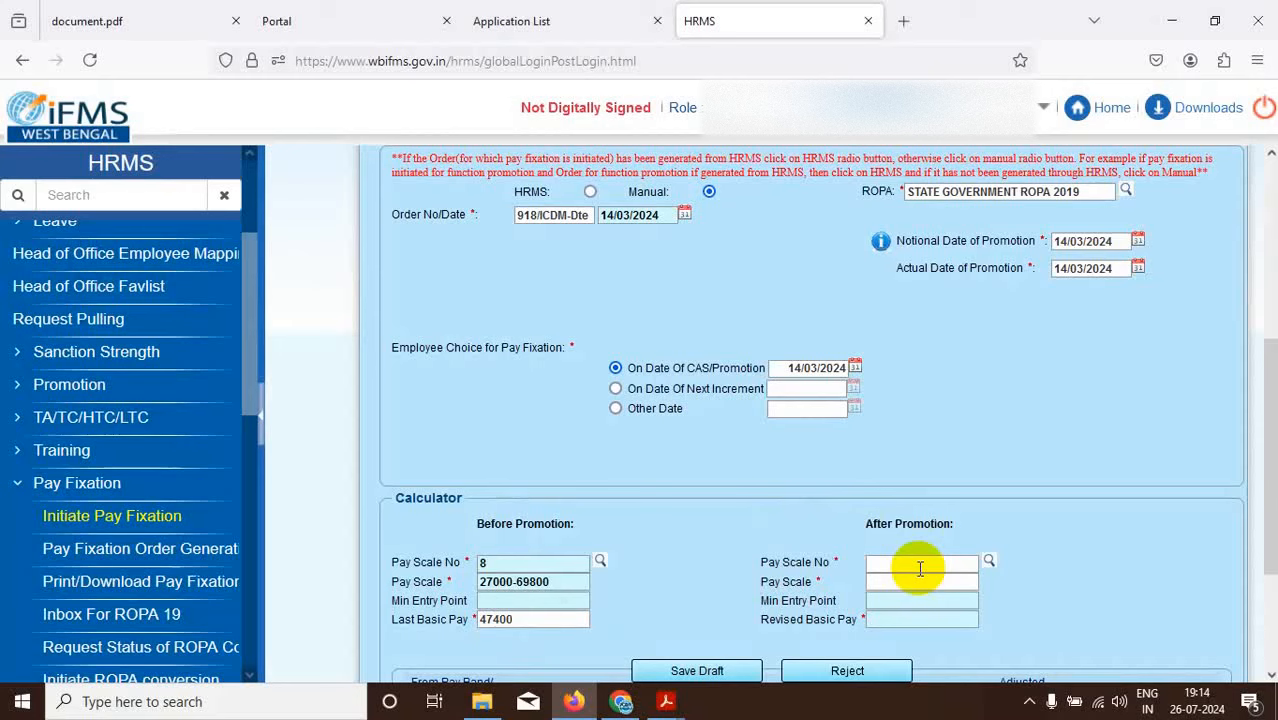
click(987, 561)
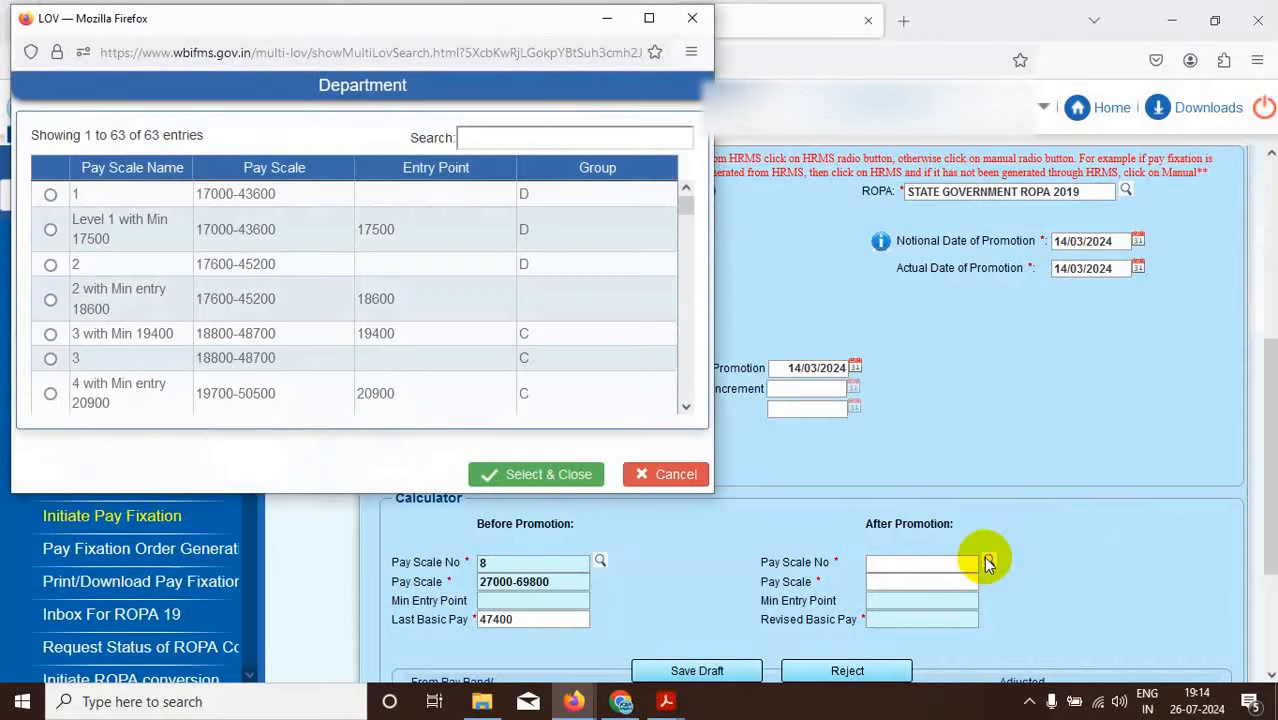
scroll(204, 297, down, 5)
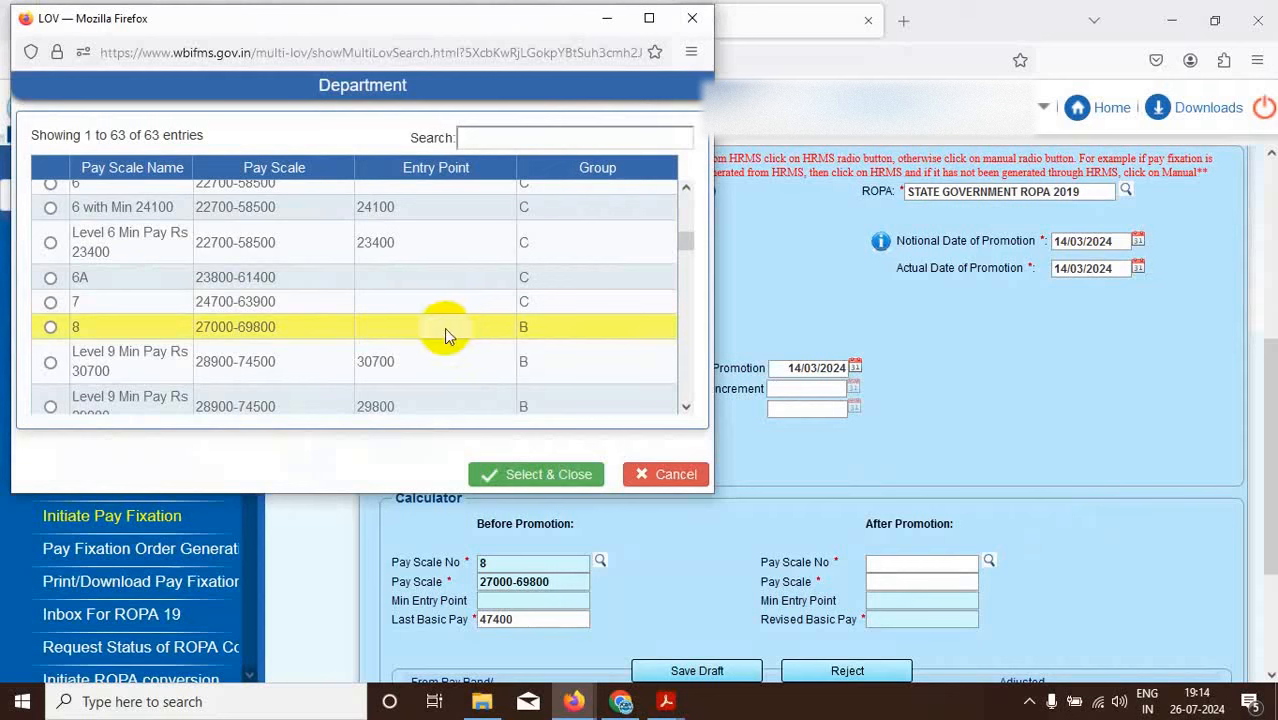
click(50, 327)
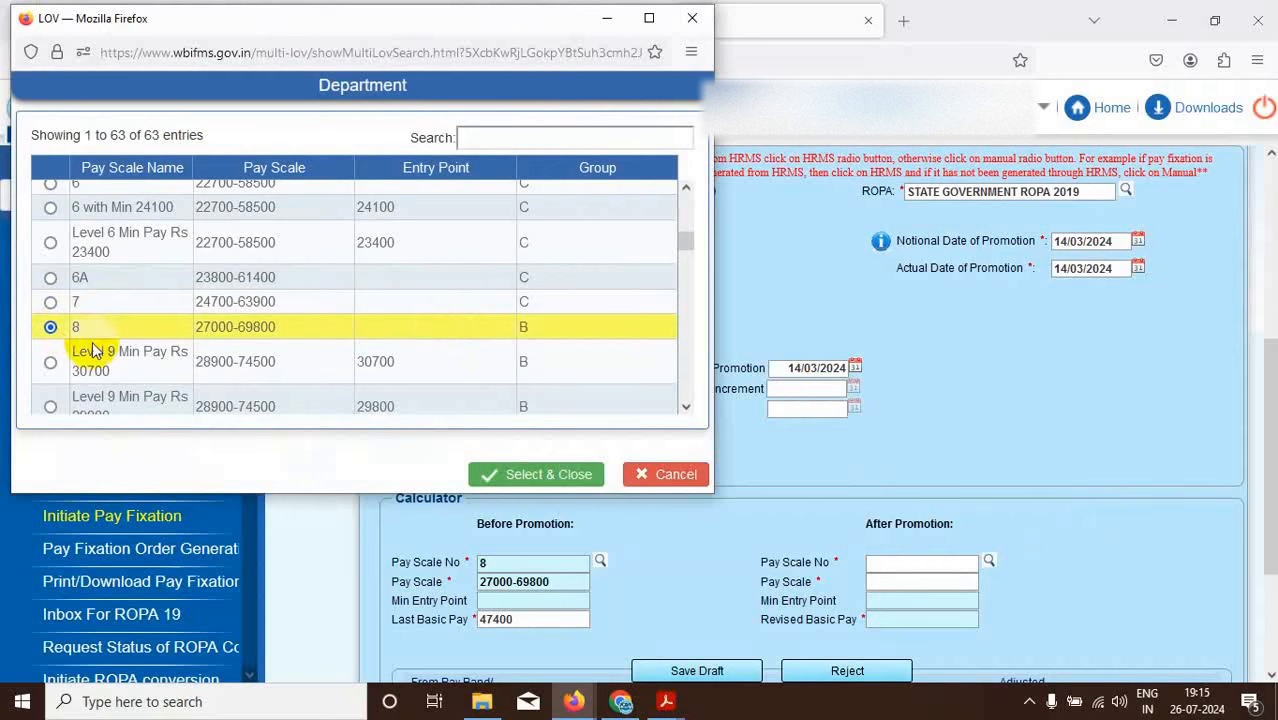
click(530, 478)
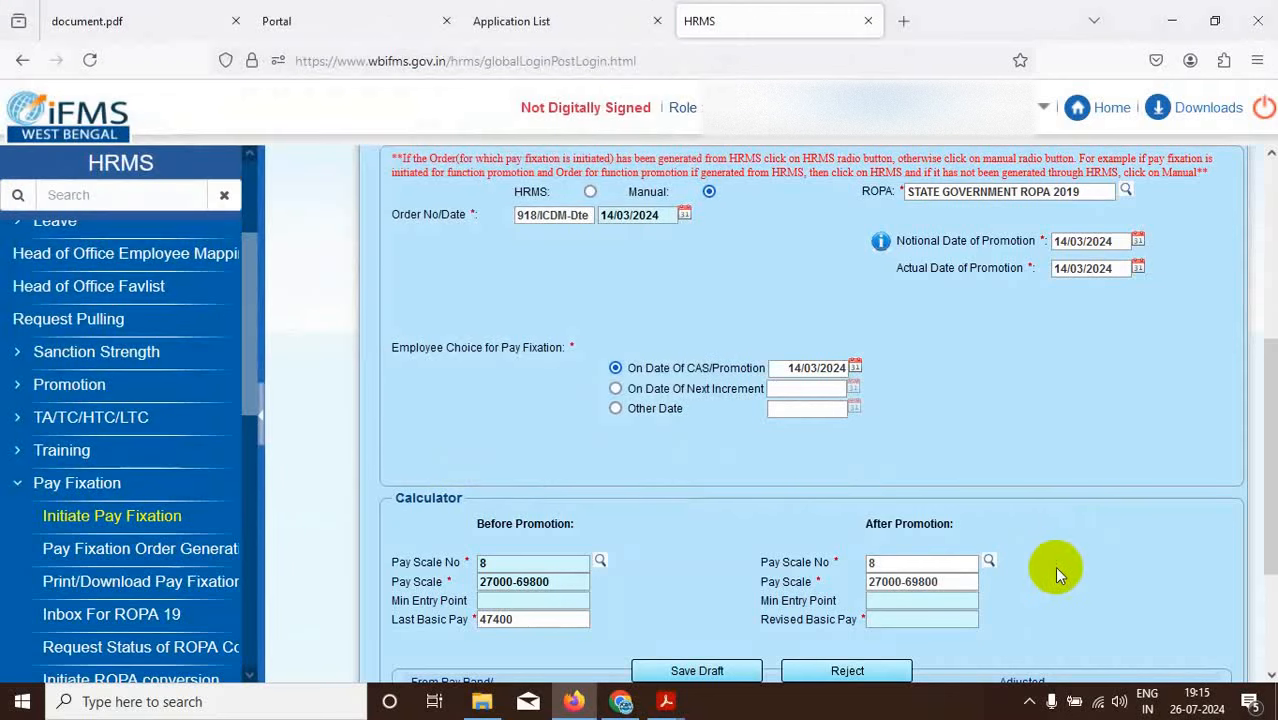
scroll(1077, 531, down, 3)
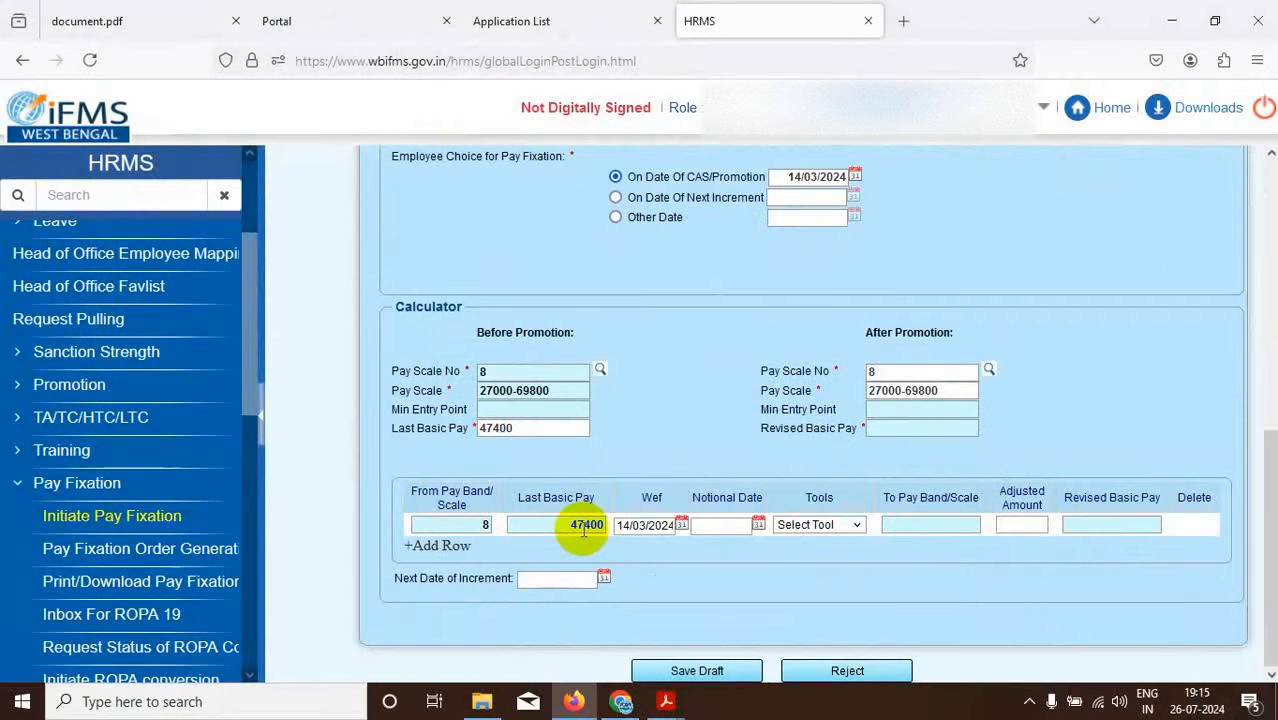
Set the row's notional date to 14/03/2024 and apply a Promotional Increment, giving 48800.
click(100, 21)
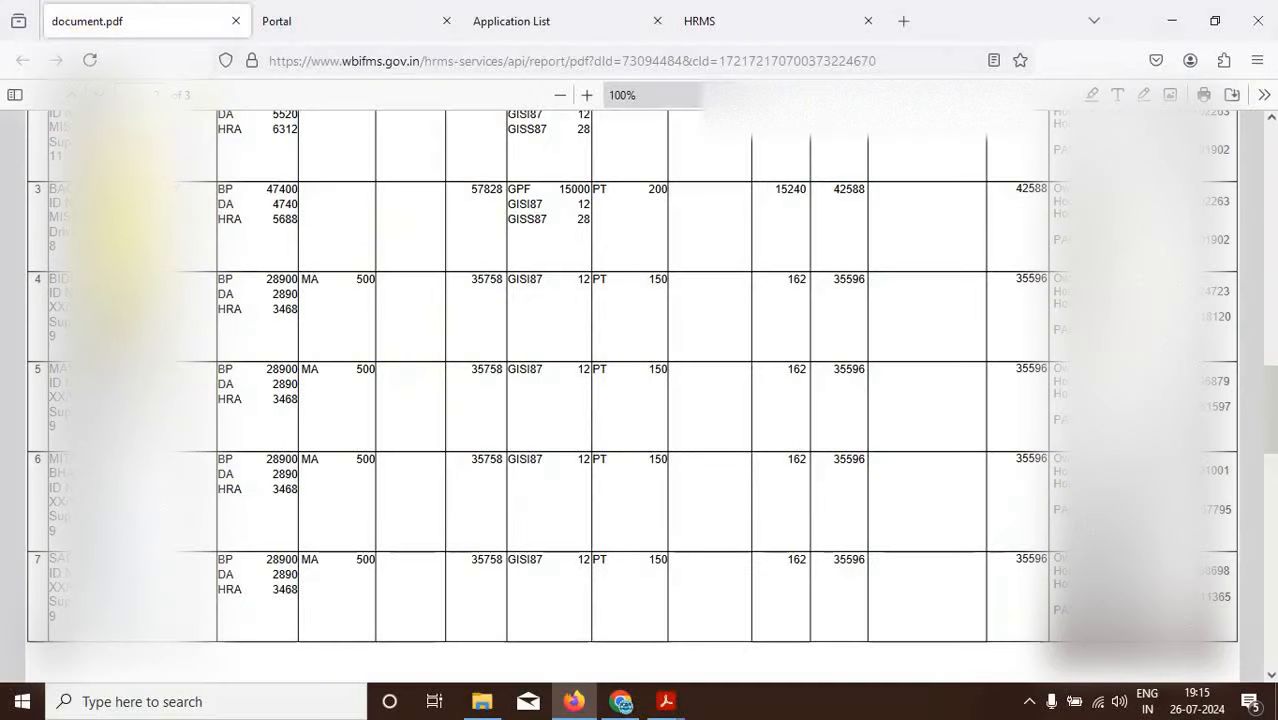
click(763, 22)
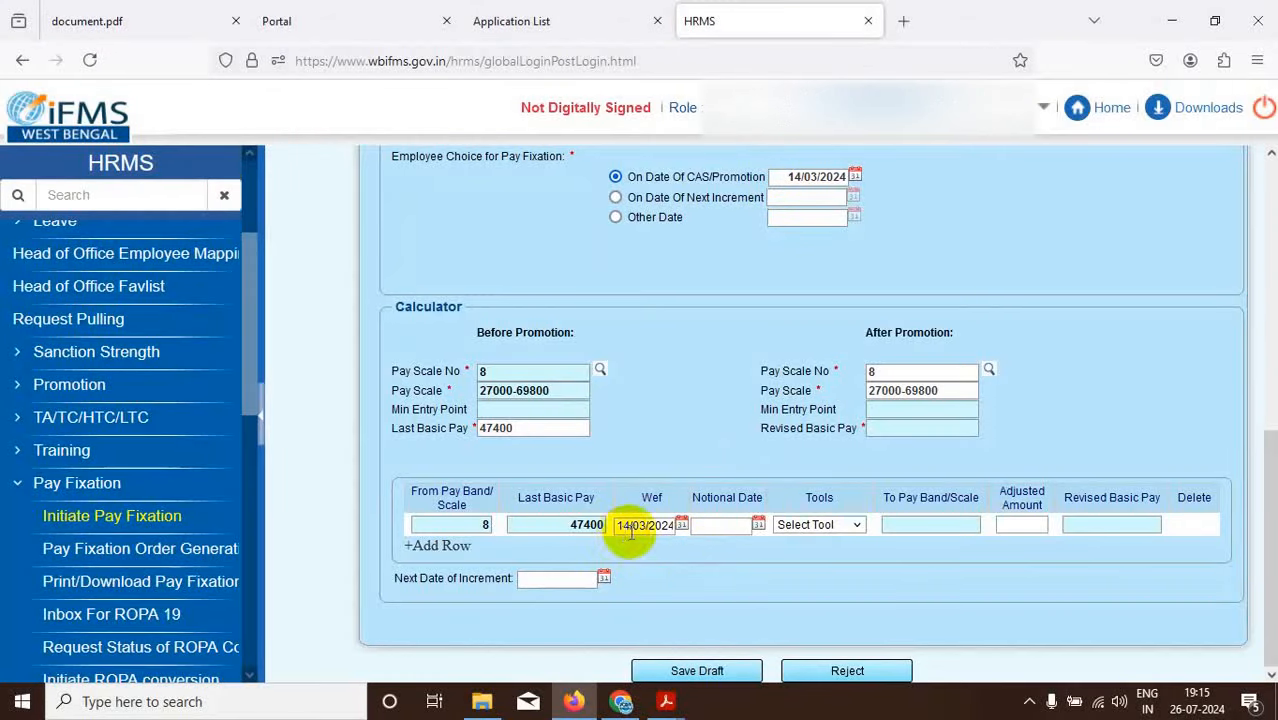
click(759, 527)
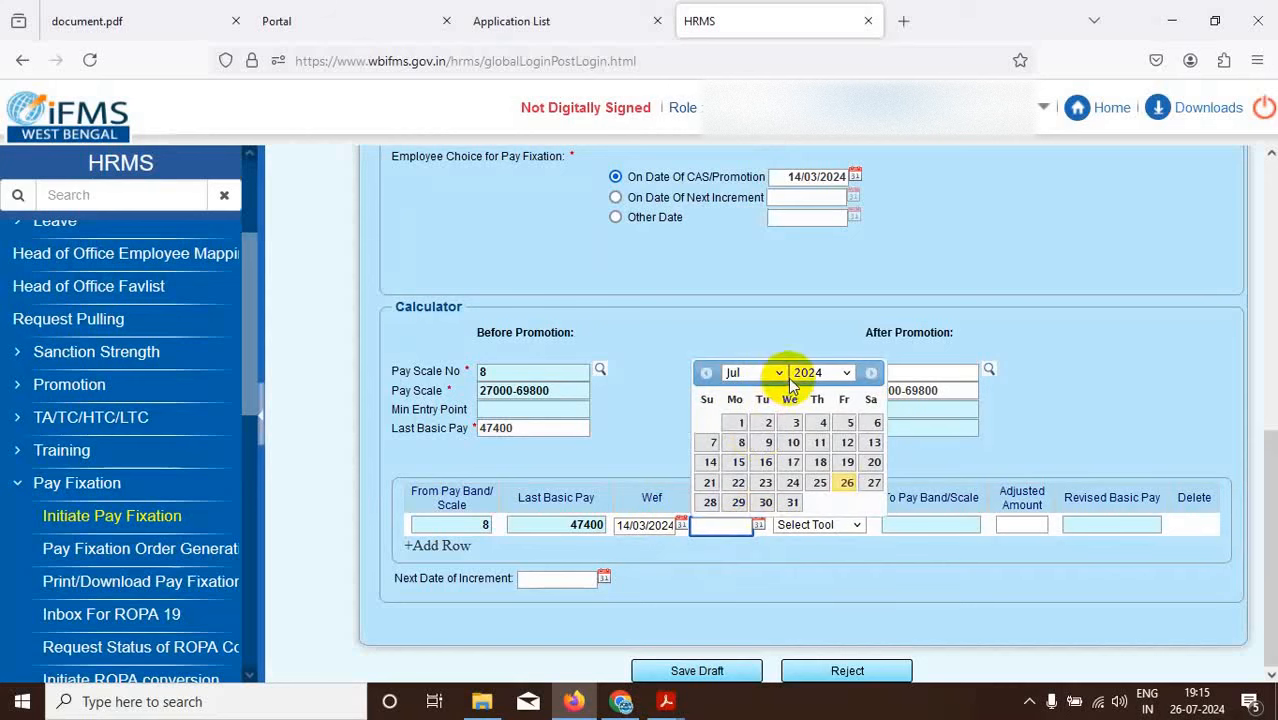
click(778, 373)
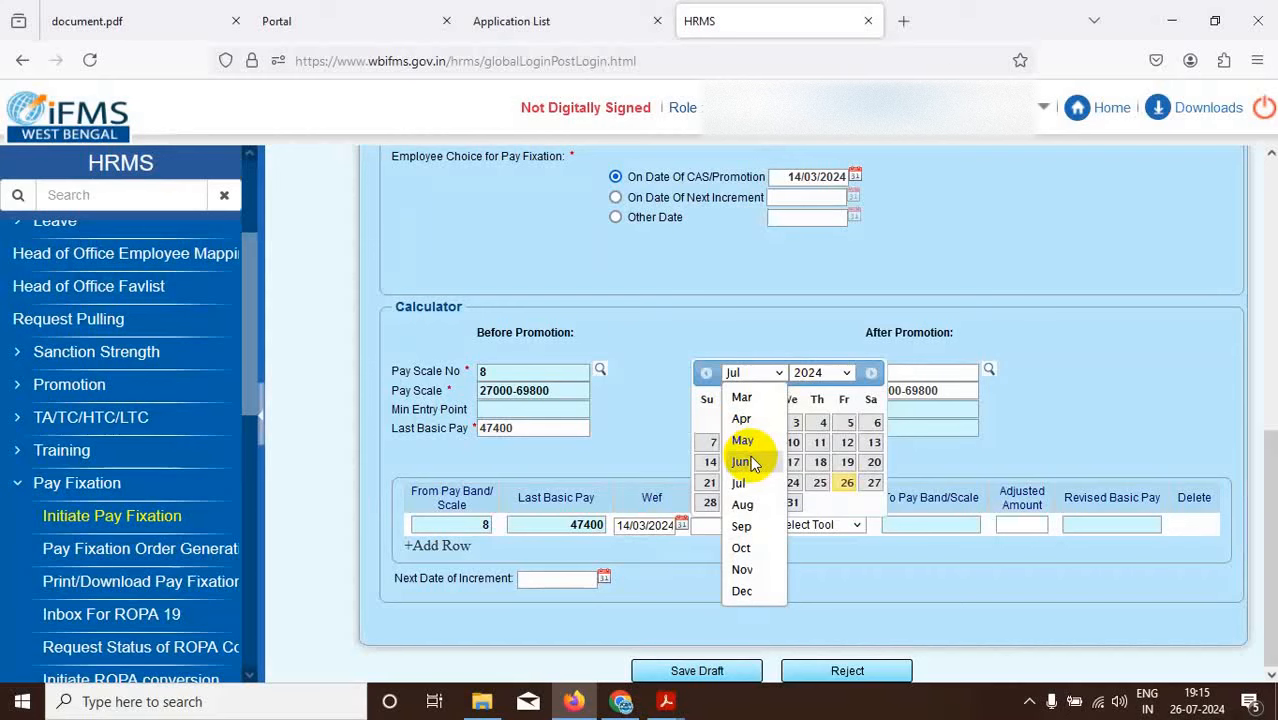
click(740, 397)
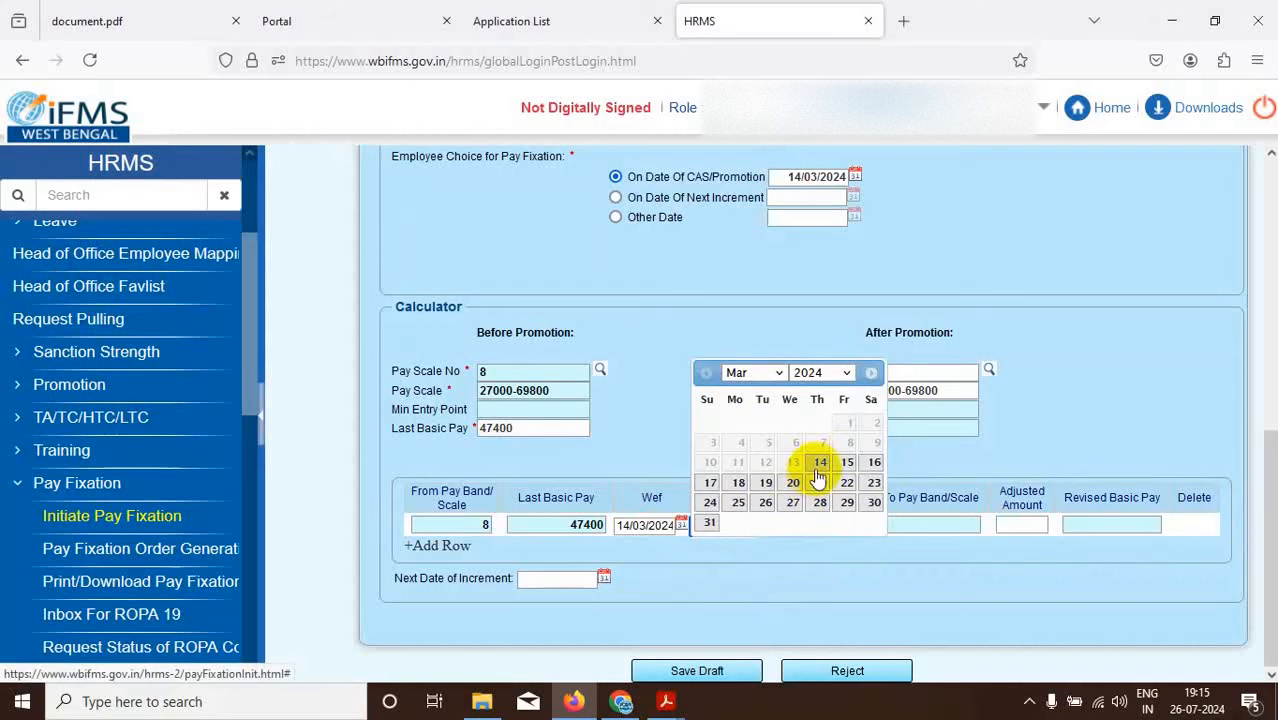
click(819, 464)
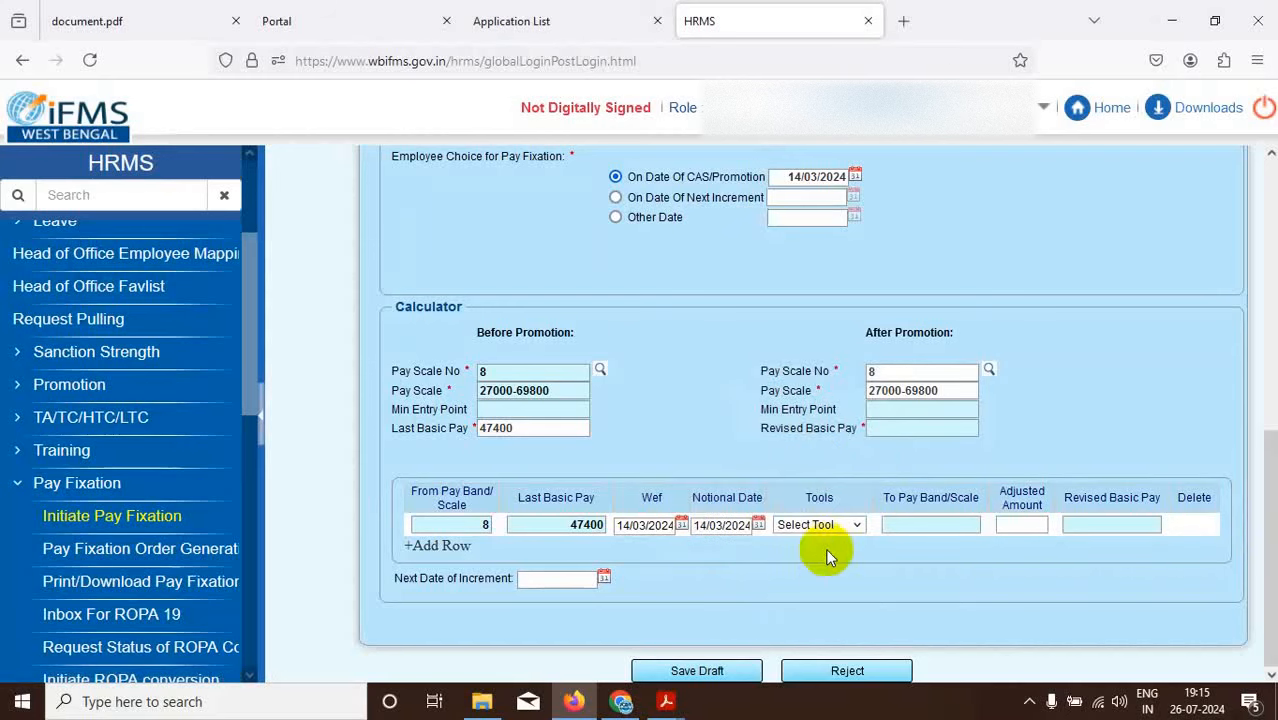
click(858, 526)
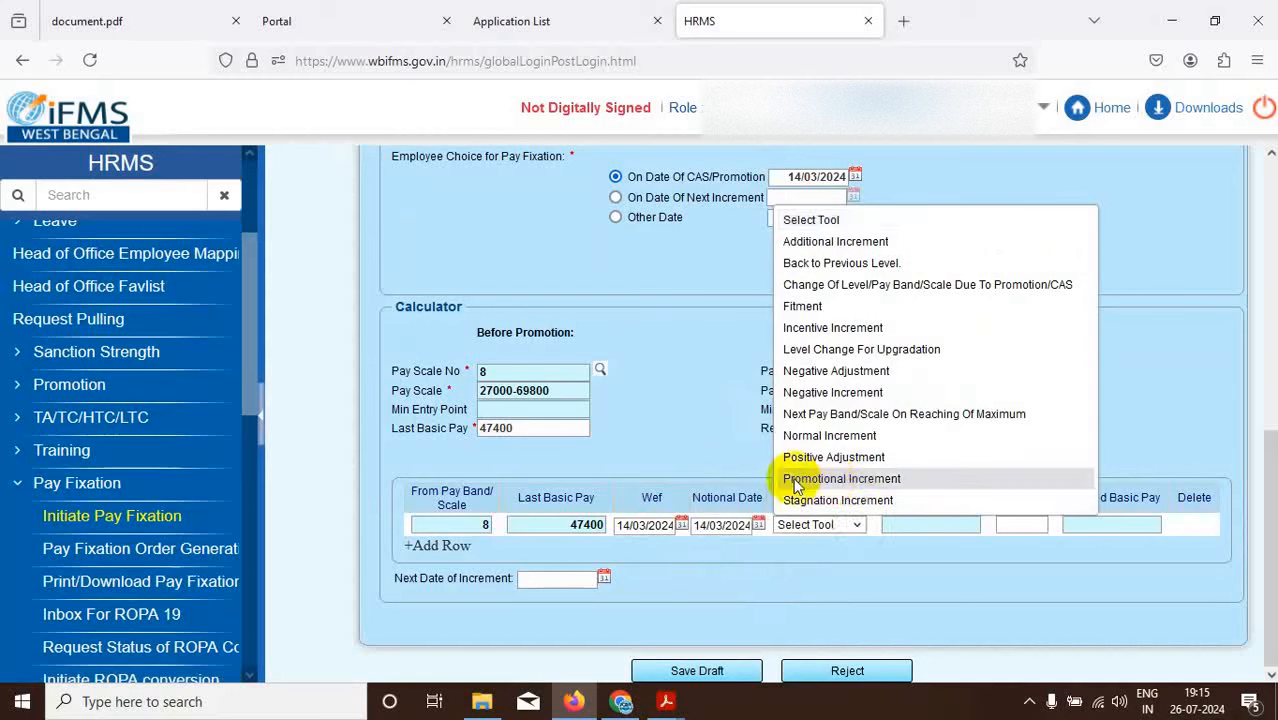
click(830, 478)
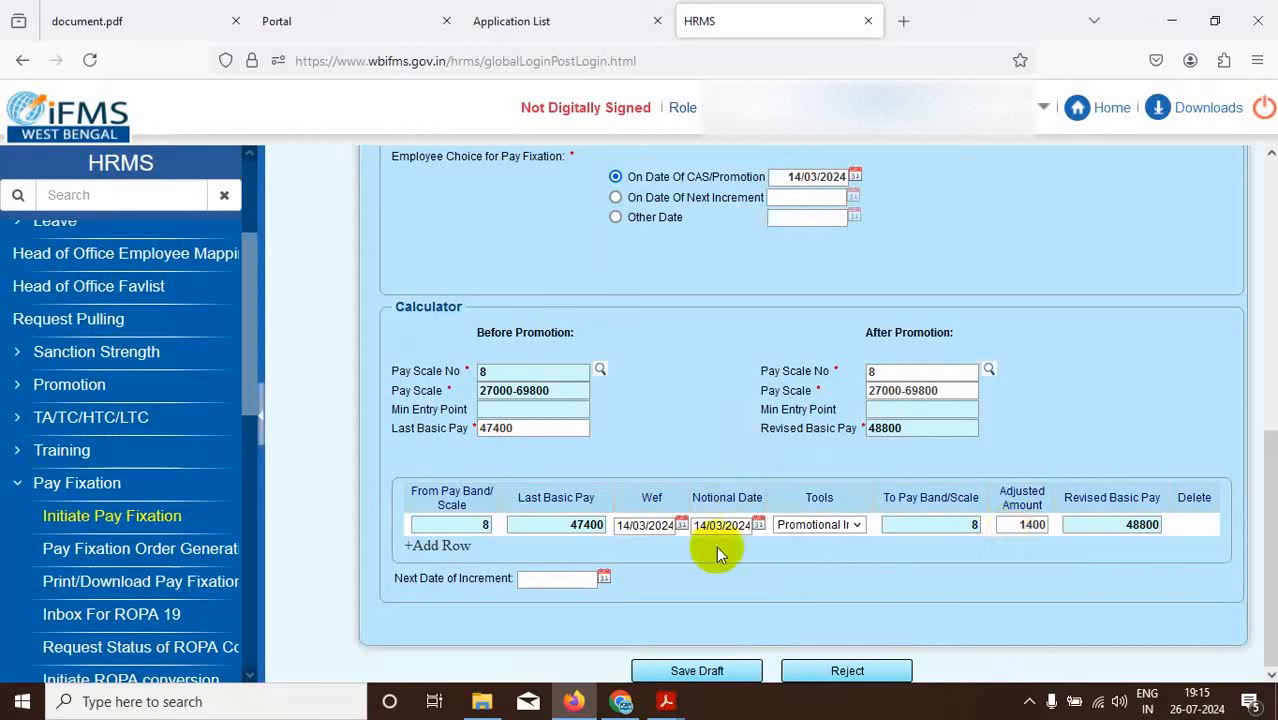
mouse_move(667, 712)
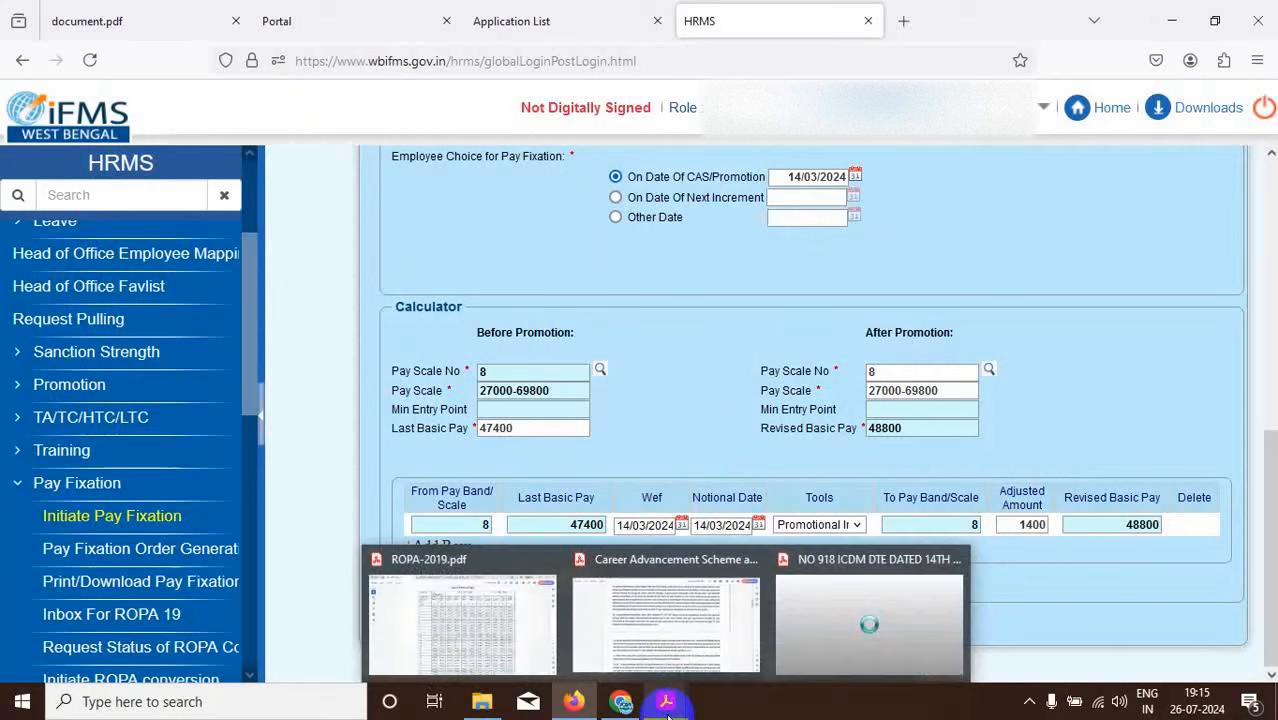
click(513, 614)
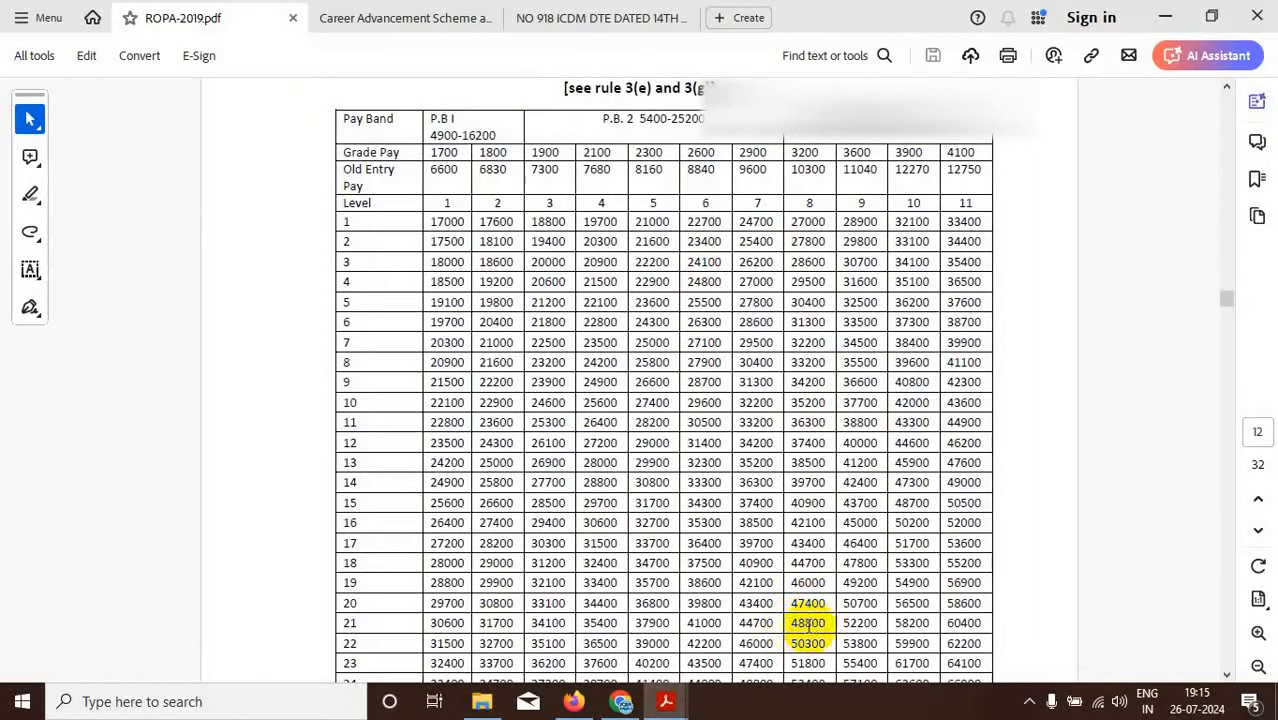
click(571, 702)
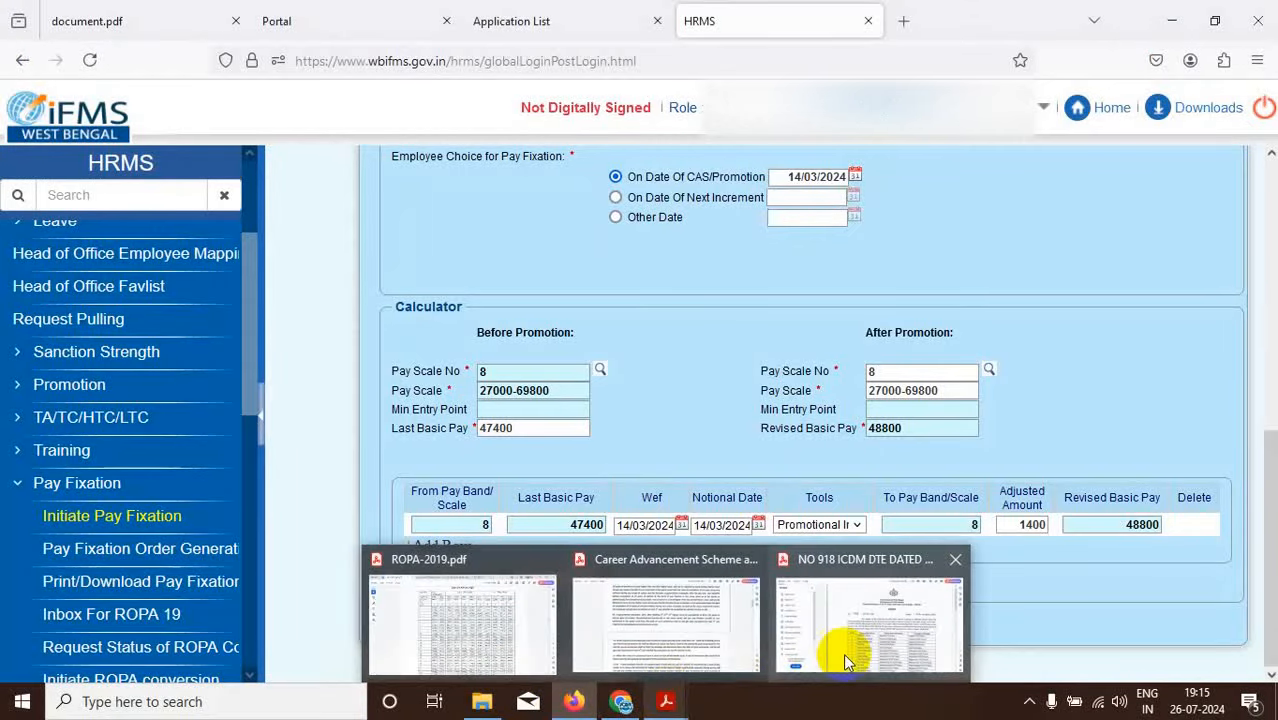
key(alt+Tab)
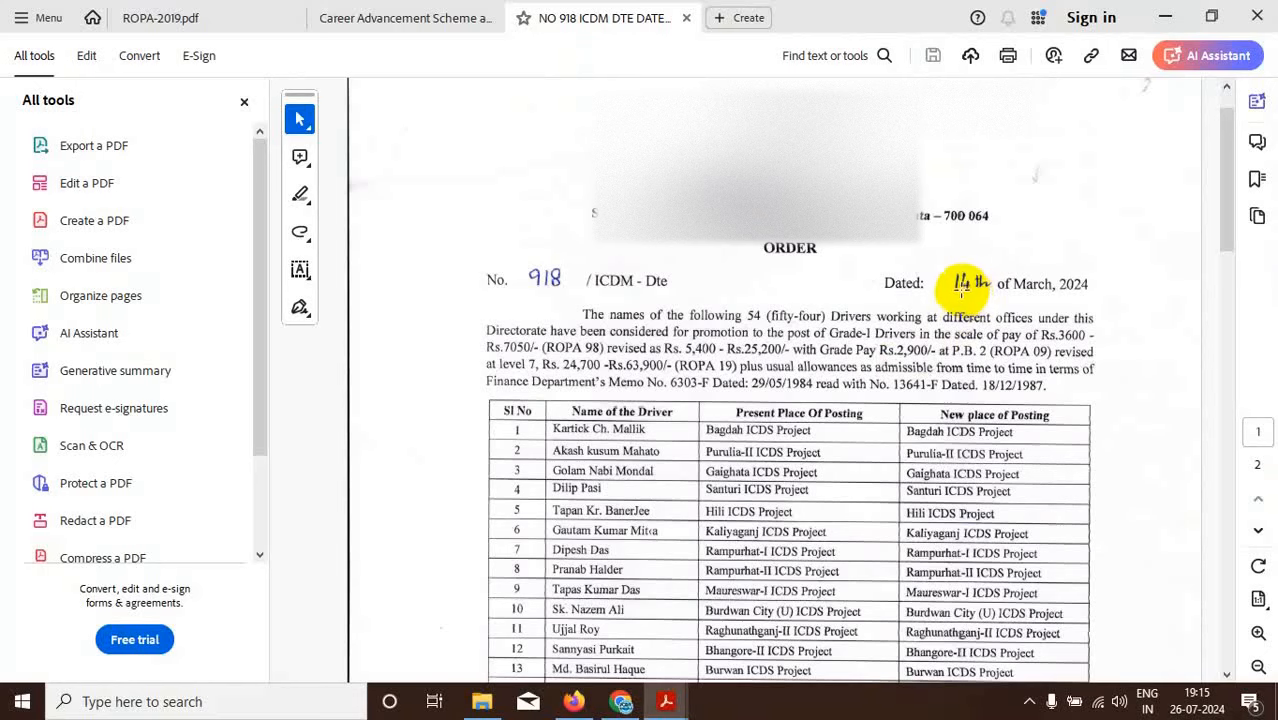
click(573, 702)
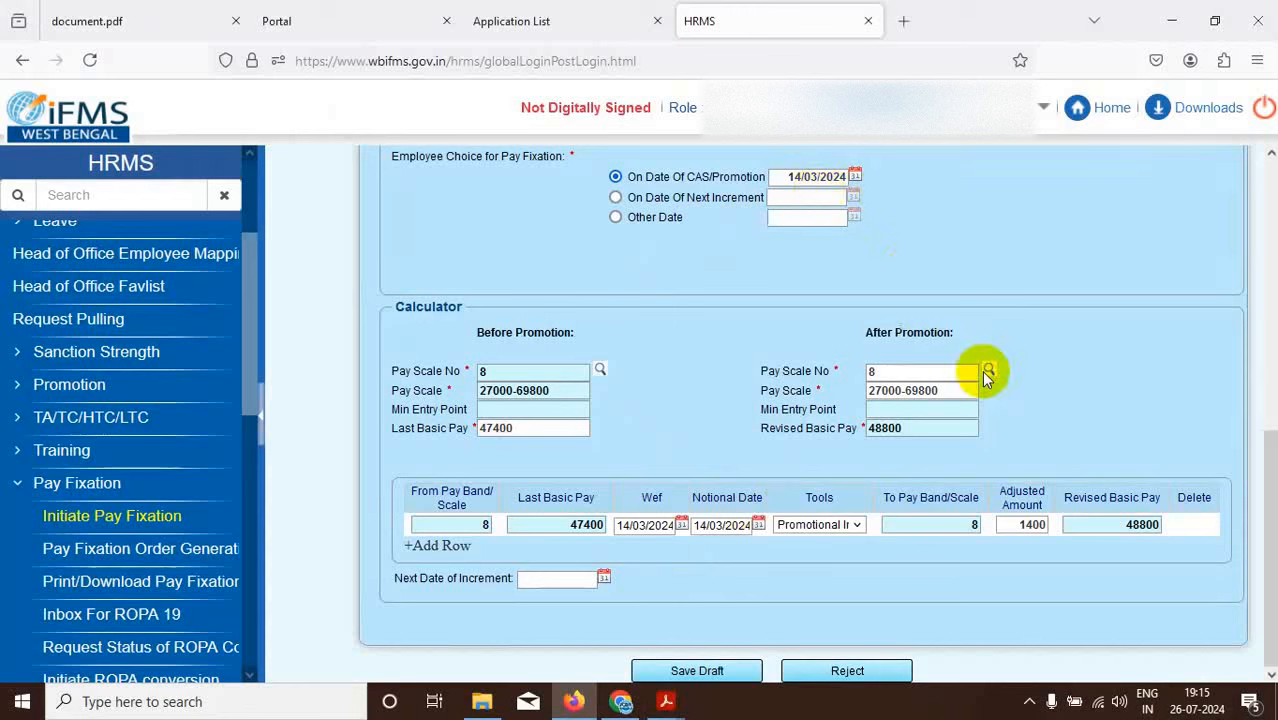
Add a second calculator row with Wef and notional dates both 01/07/2024.
click(448, 548)
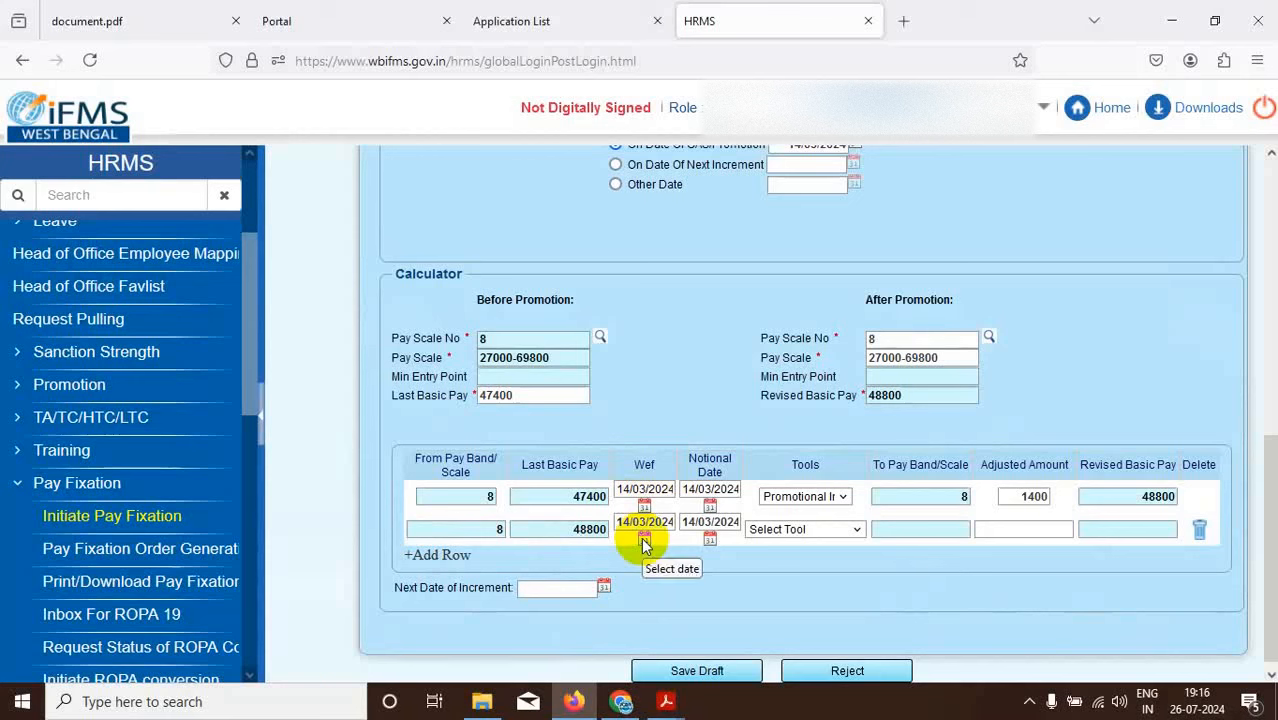
click(643, 540)
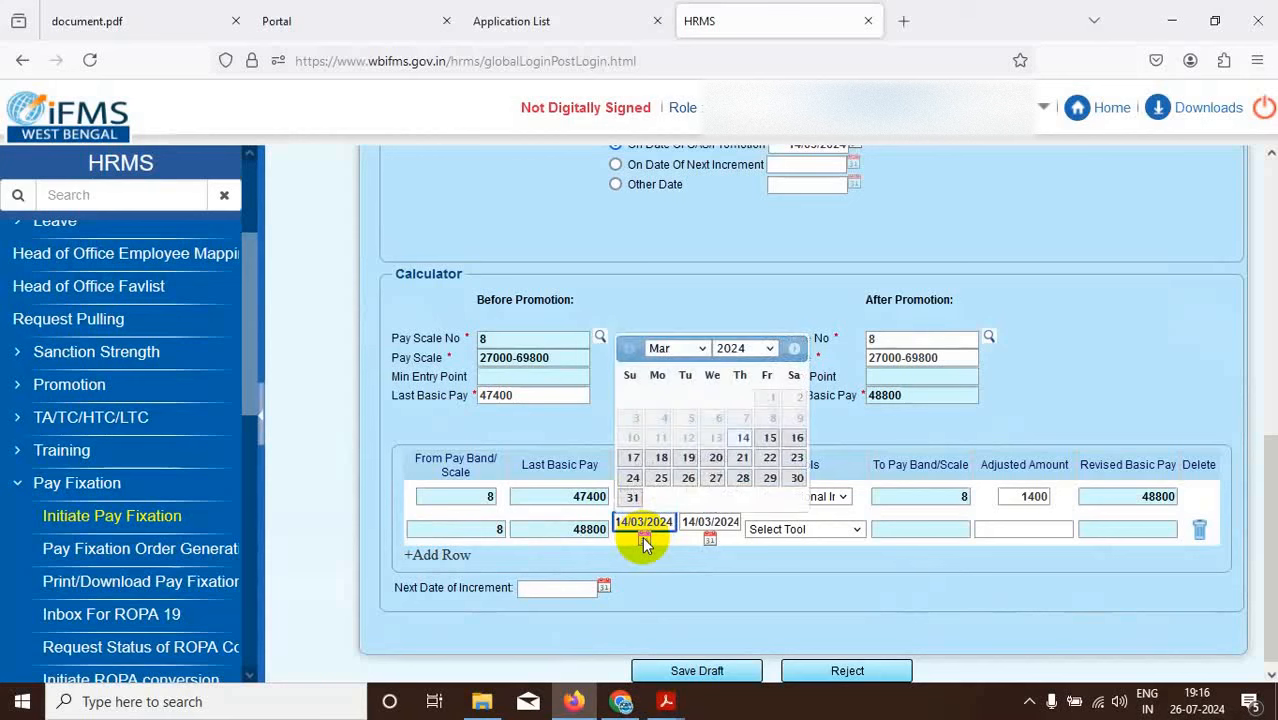
click(700, 350)
click(664, 458)
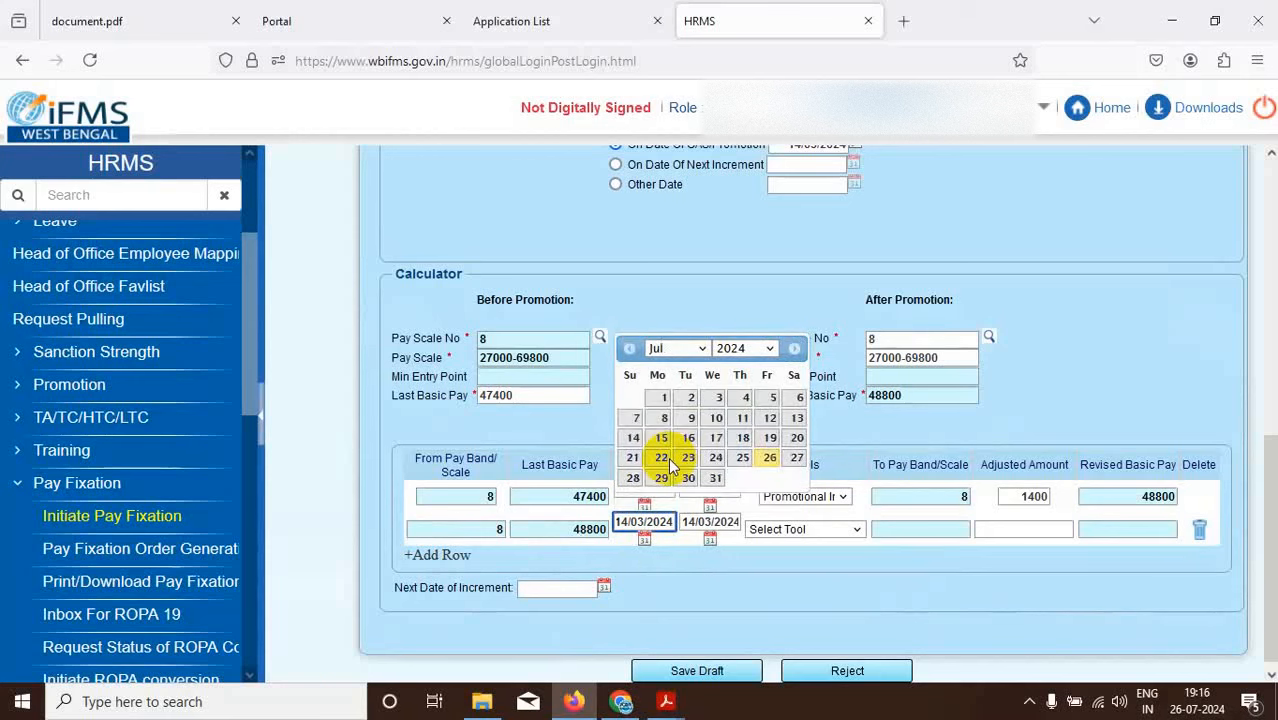
click(663, 398)
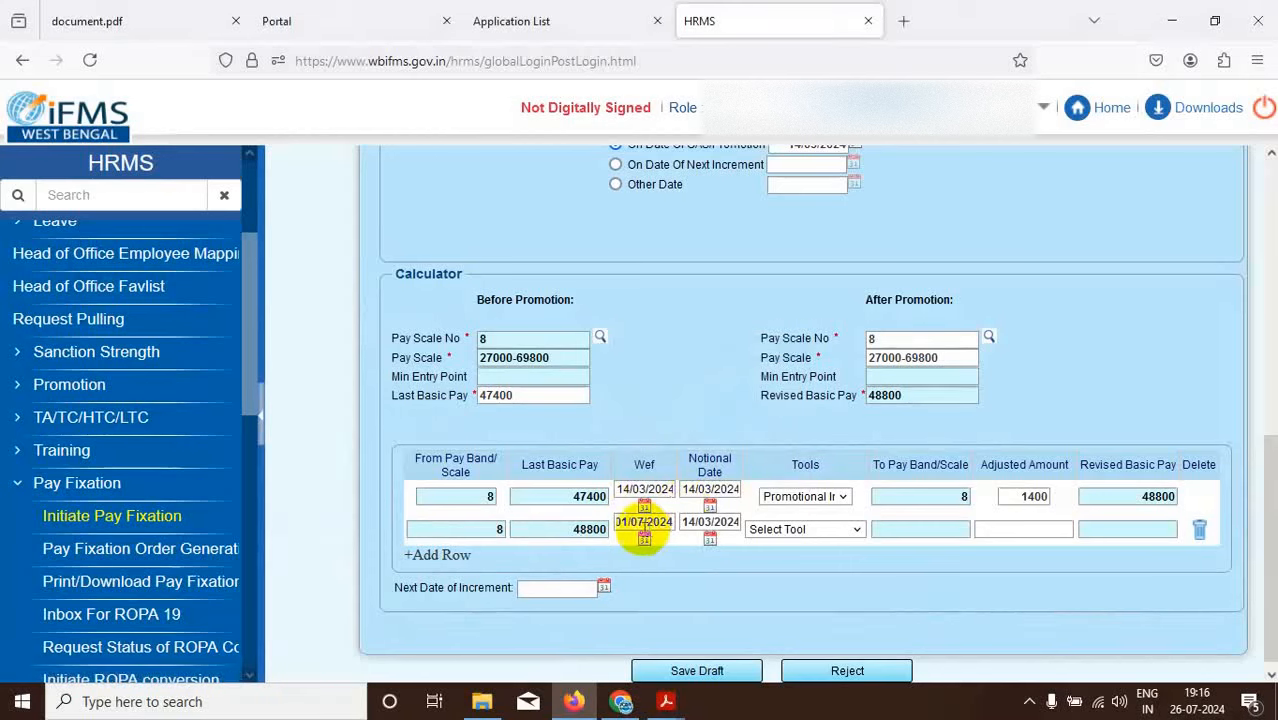
click(710, 540)
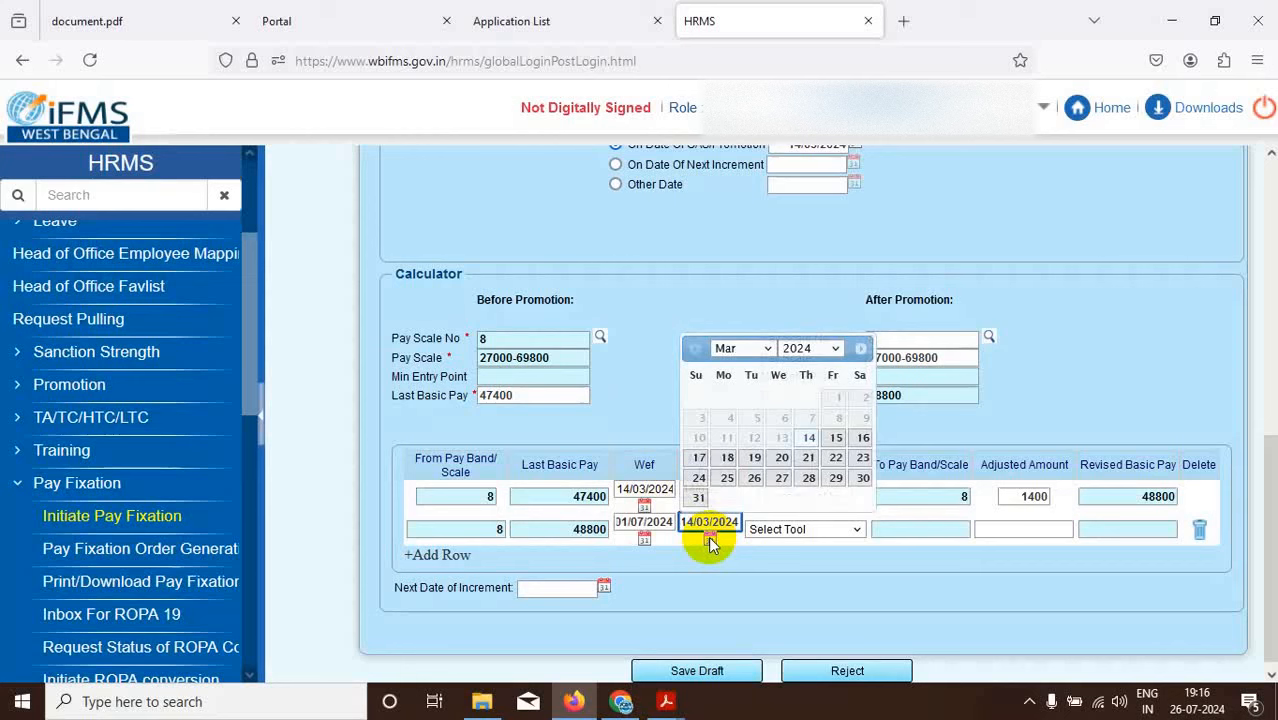
click(760, 348)
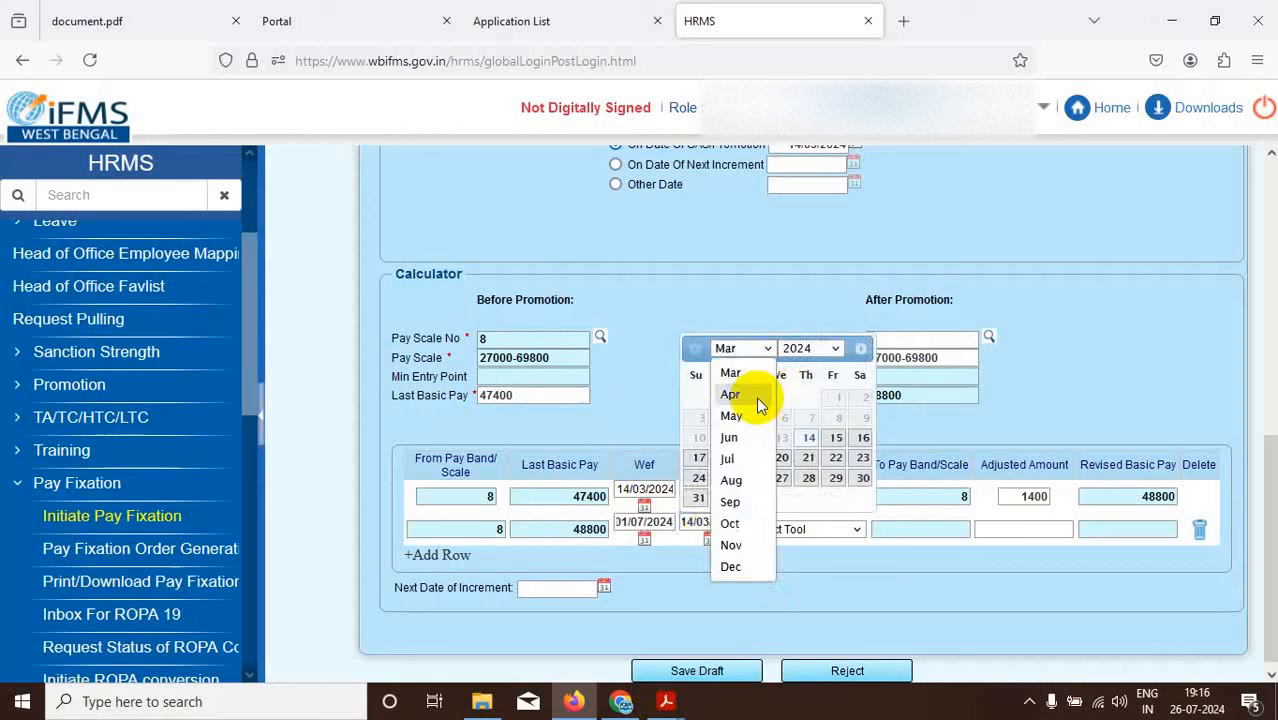
click(729, 458)
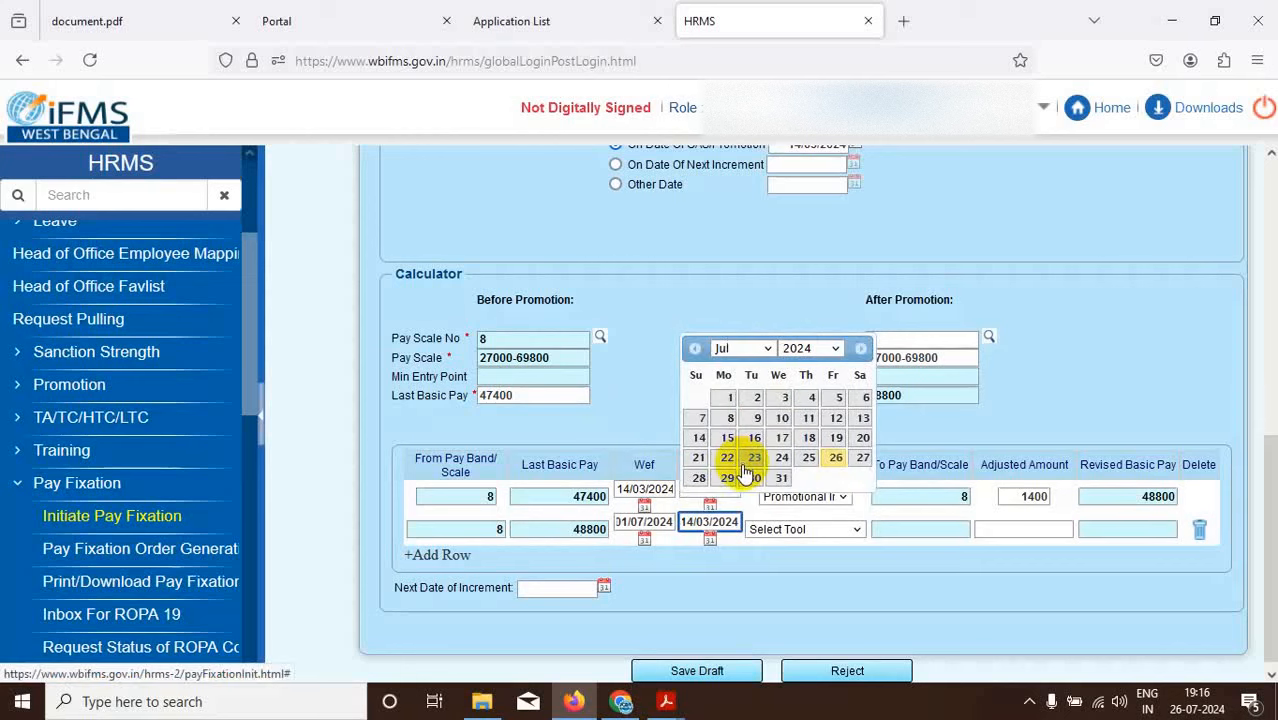
click(730, 397)
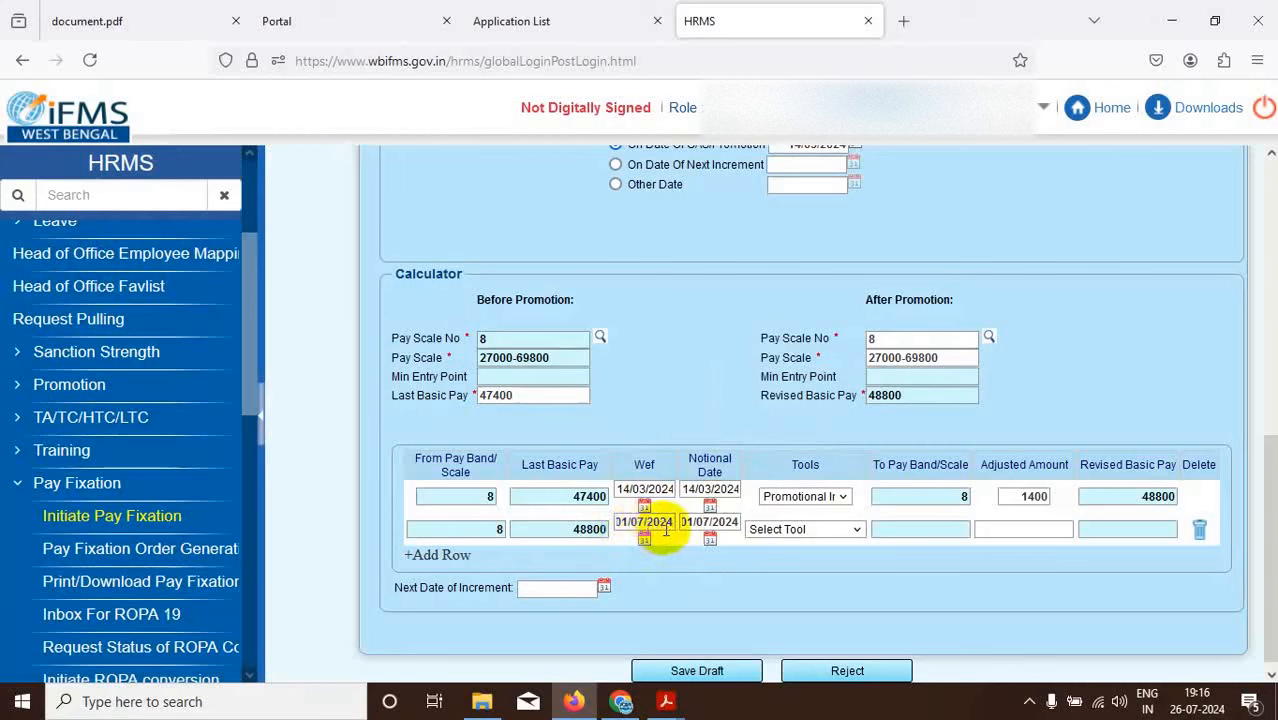
Apply a Normal Increment to row two and verify 50300 against the ROPA-2019 matrix.
click(856, 530)
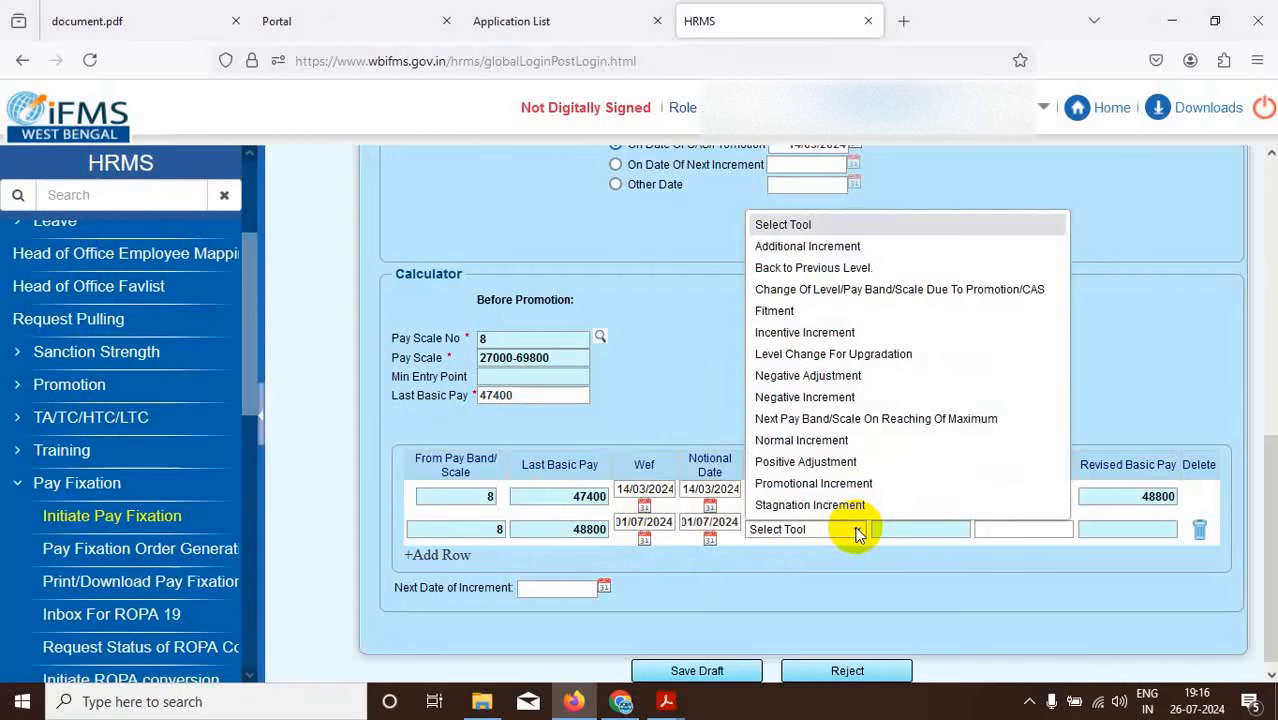
click(801, 441)
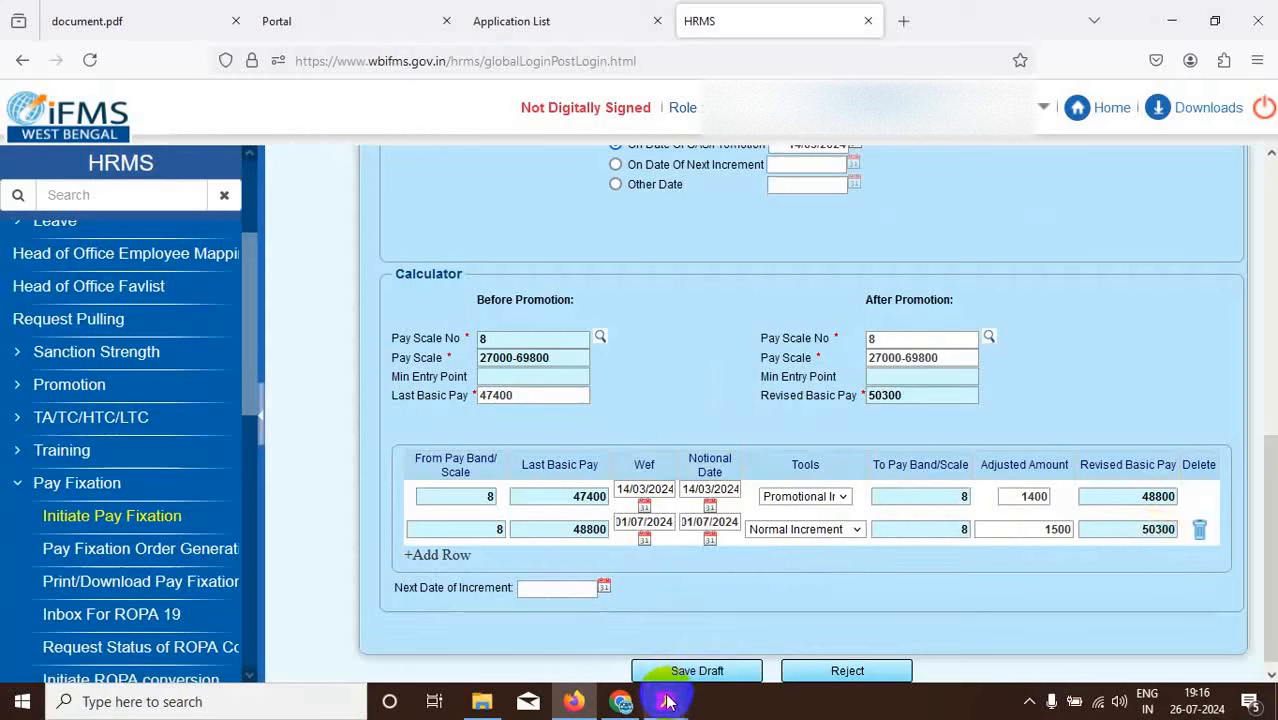
mouse_move(668, 703)
click(450, 606)
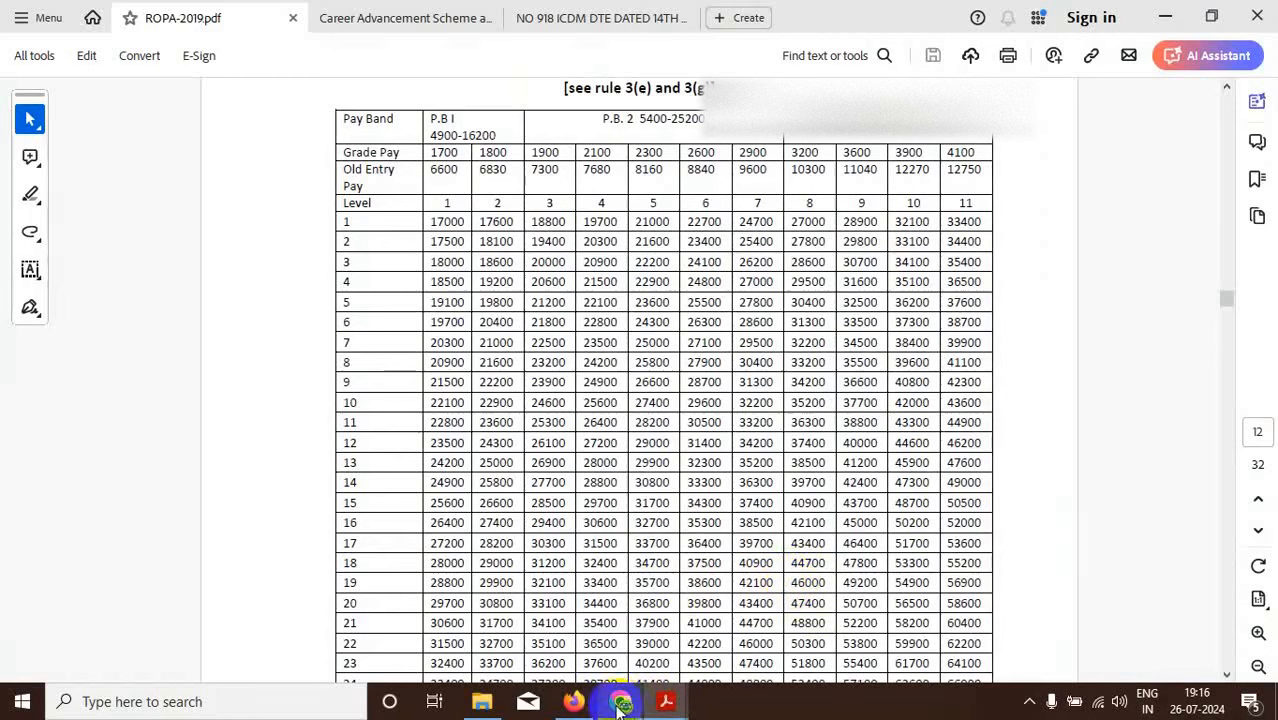
click(574, 703)
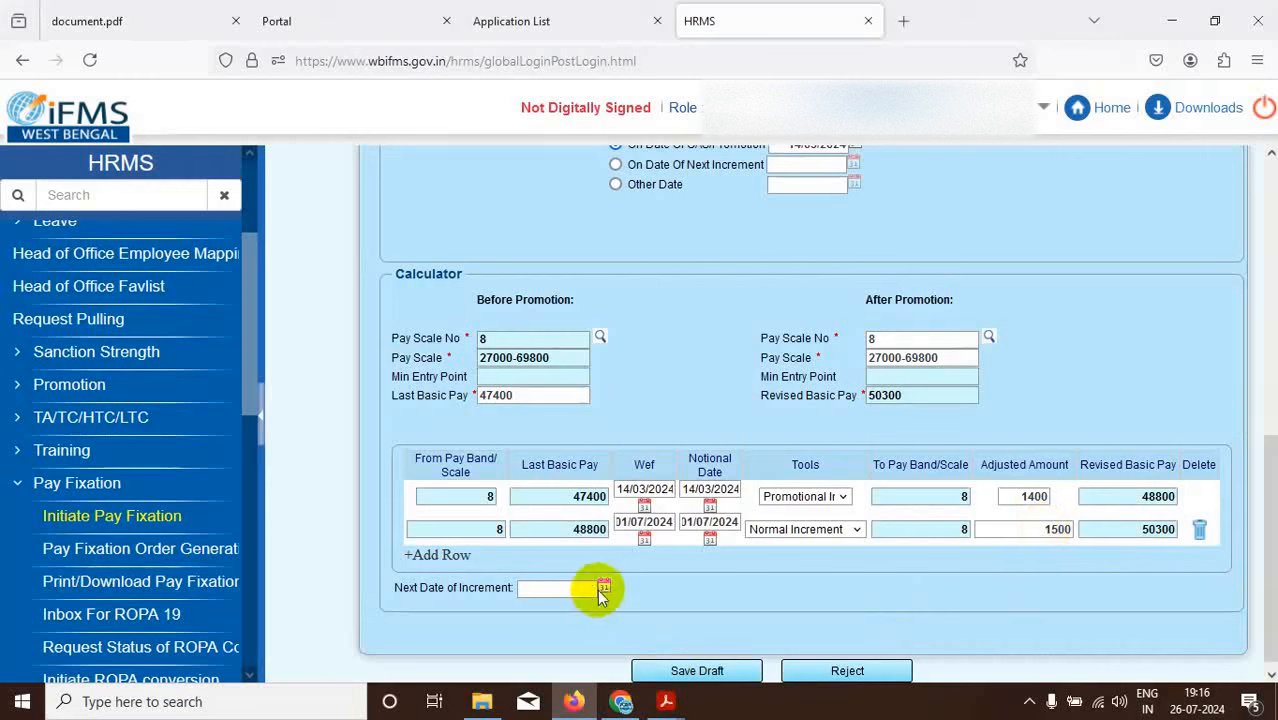
Set the Next Date of Increment to 01/07/2025.
click(604, 589)
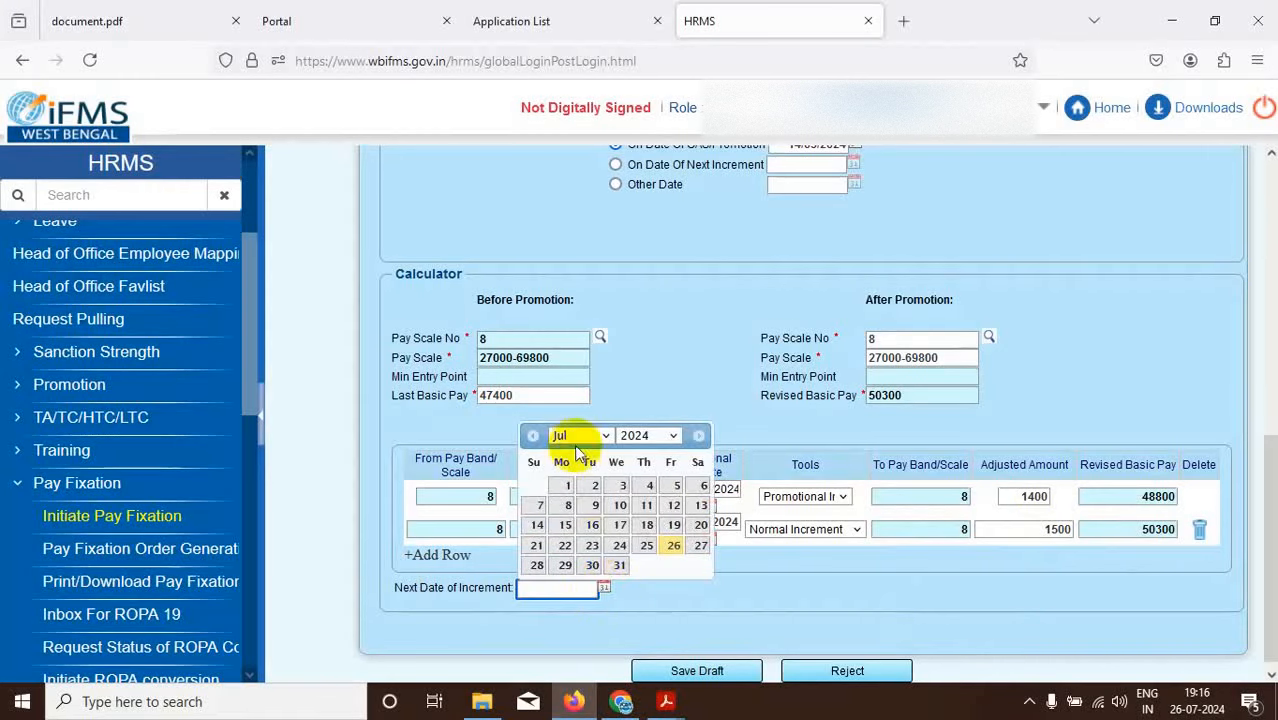
click(675, 436)
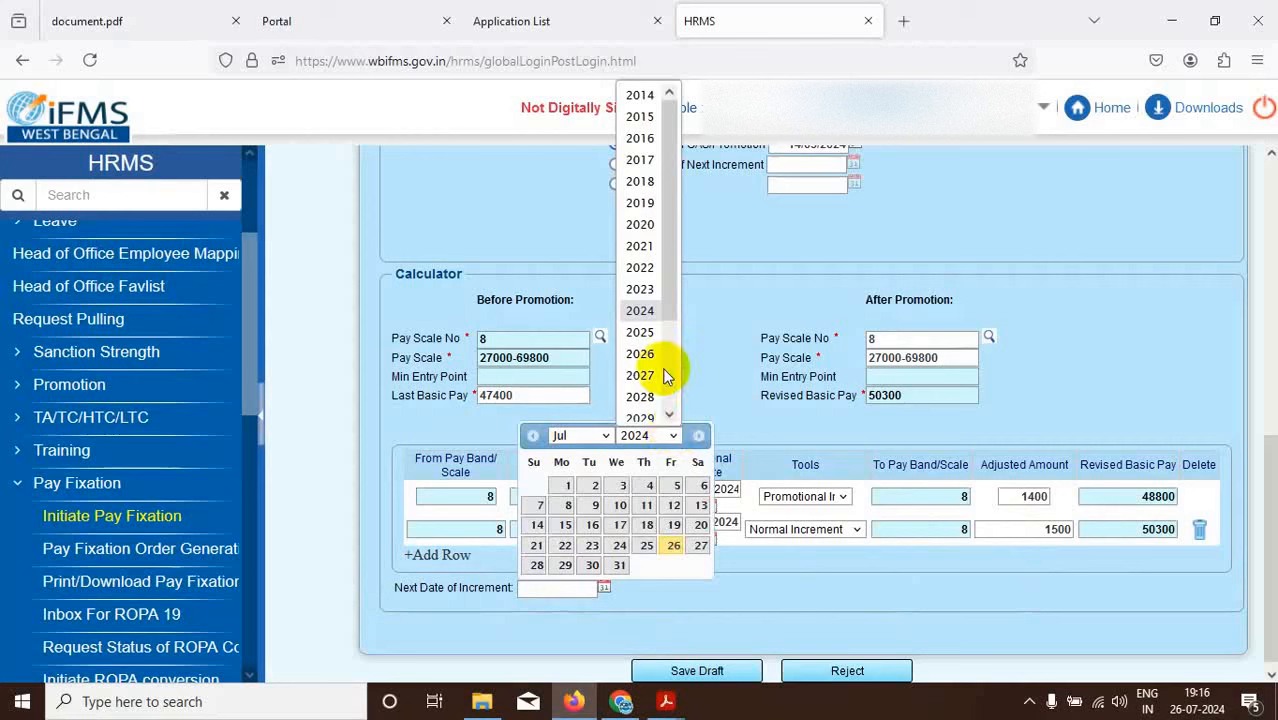
click(640, 332)
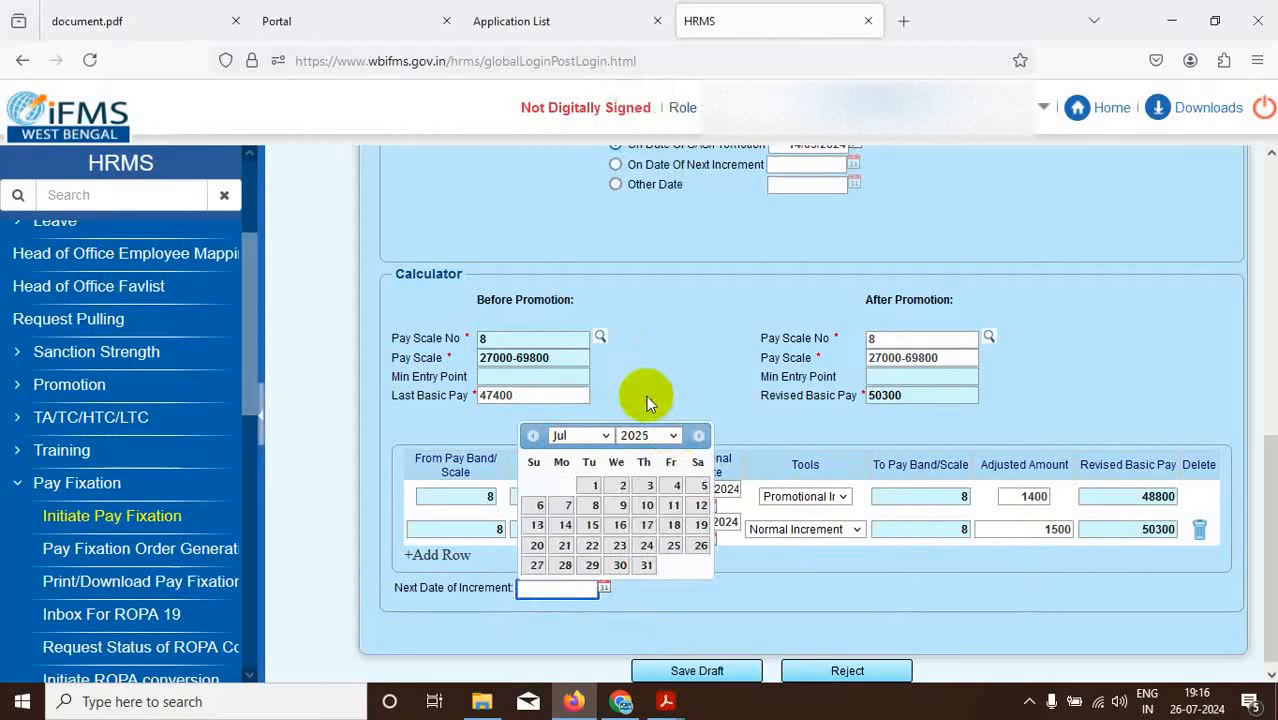
click(595, 486)
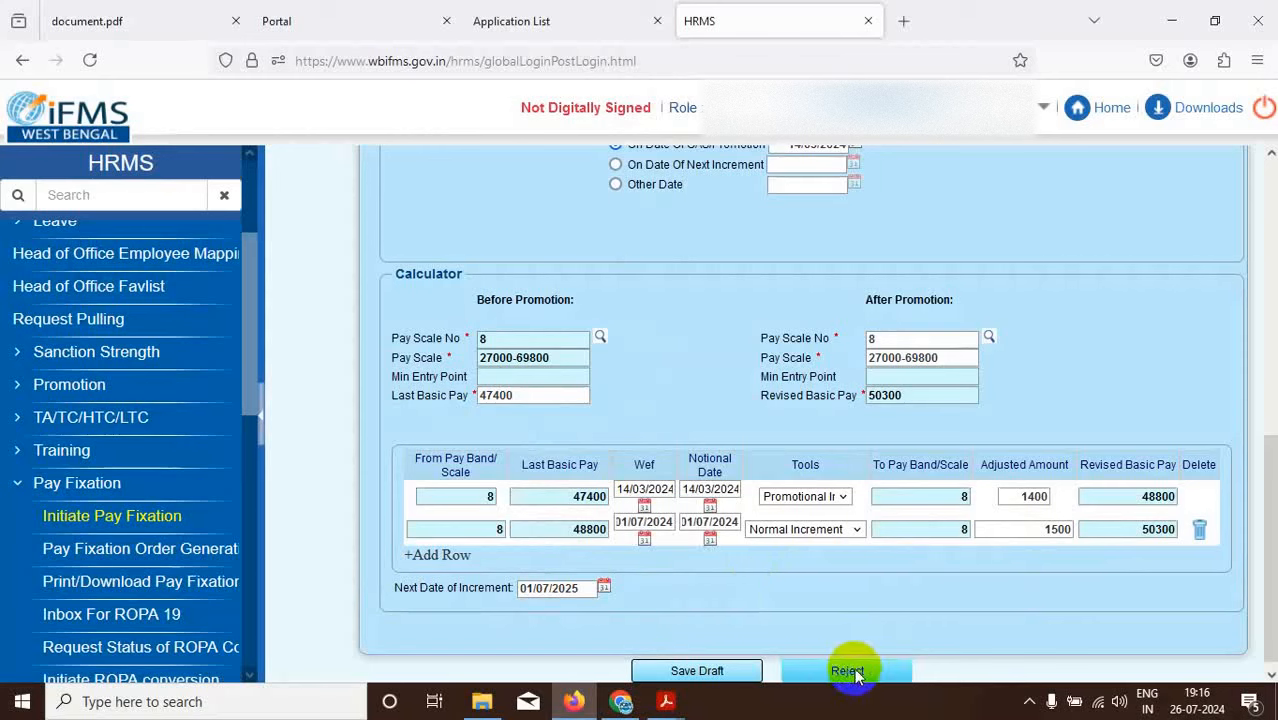
Save the pay fixation request as a draft and review the calculator.
click(699, 672)
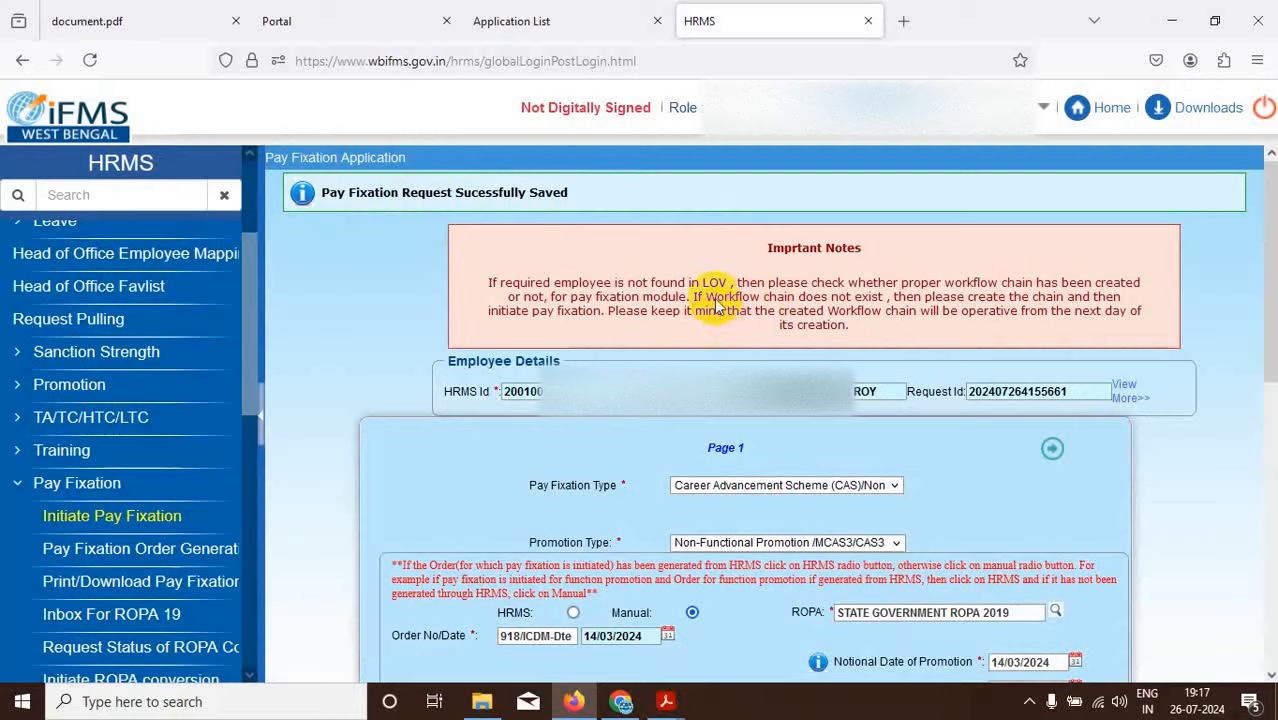
scroll(860, 421, down, 7)
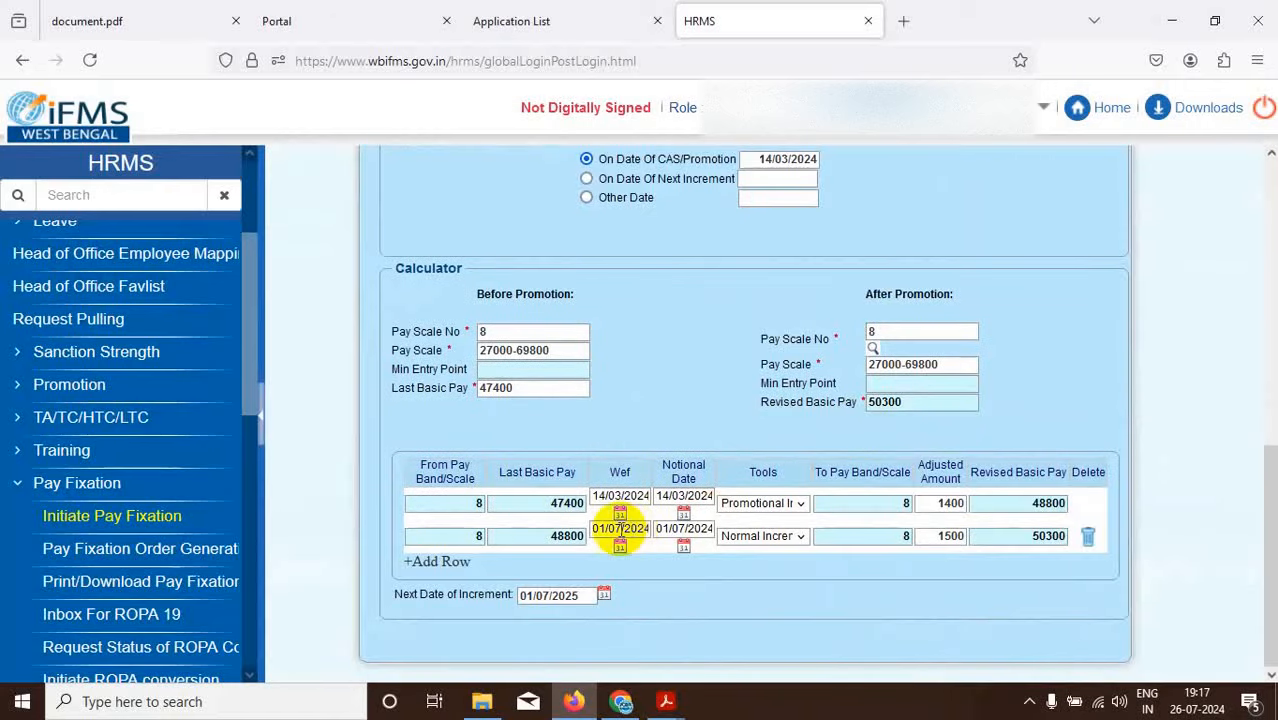
scroll(846, 546, up, 4)
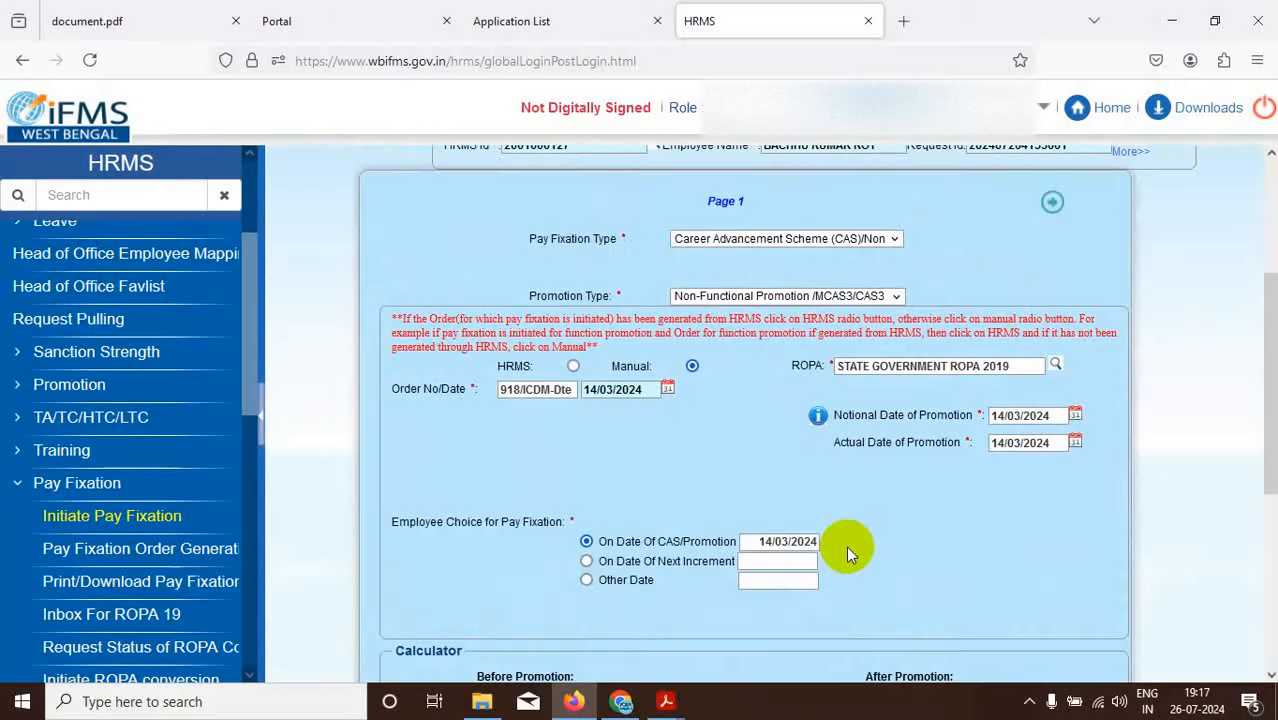
scroll(846, 546, down, 4)
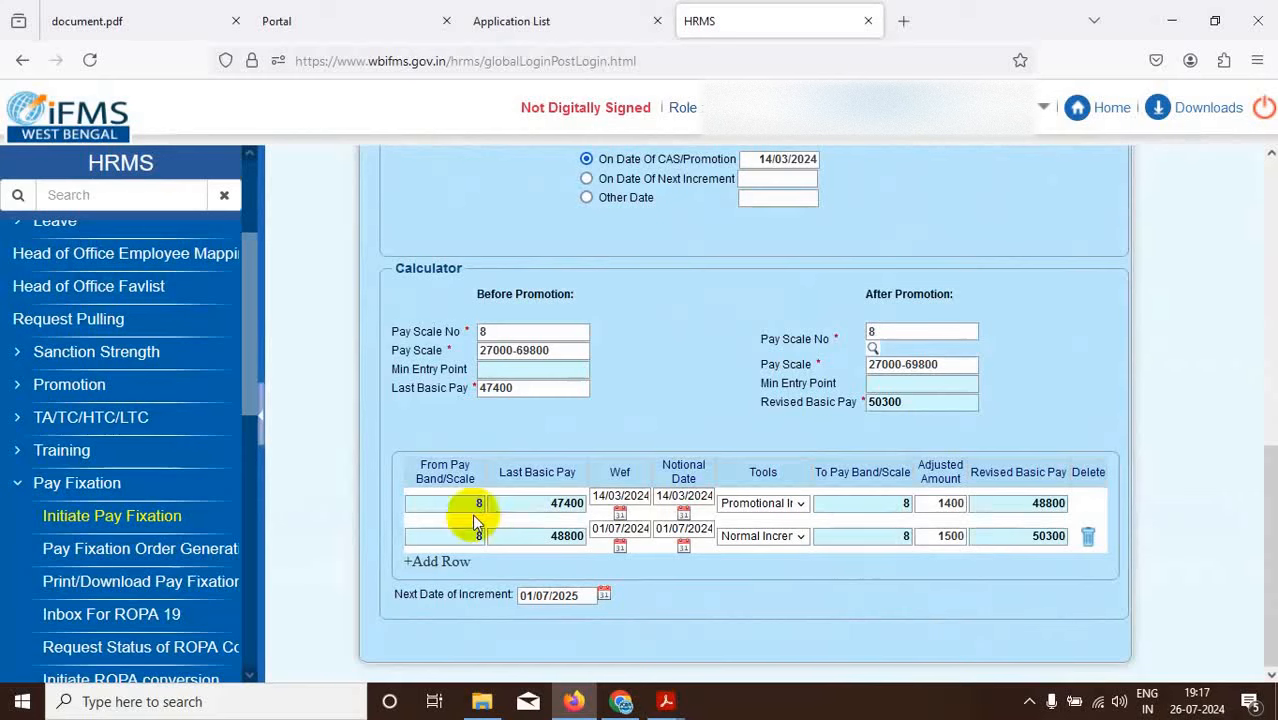
Set pay fixation type CAS/Non Functional Promotion for an individual, dismissing the empty employee lookup.
click(153, 557)
click(591, 268)
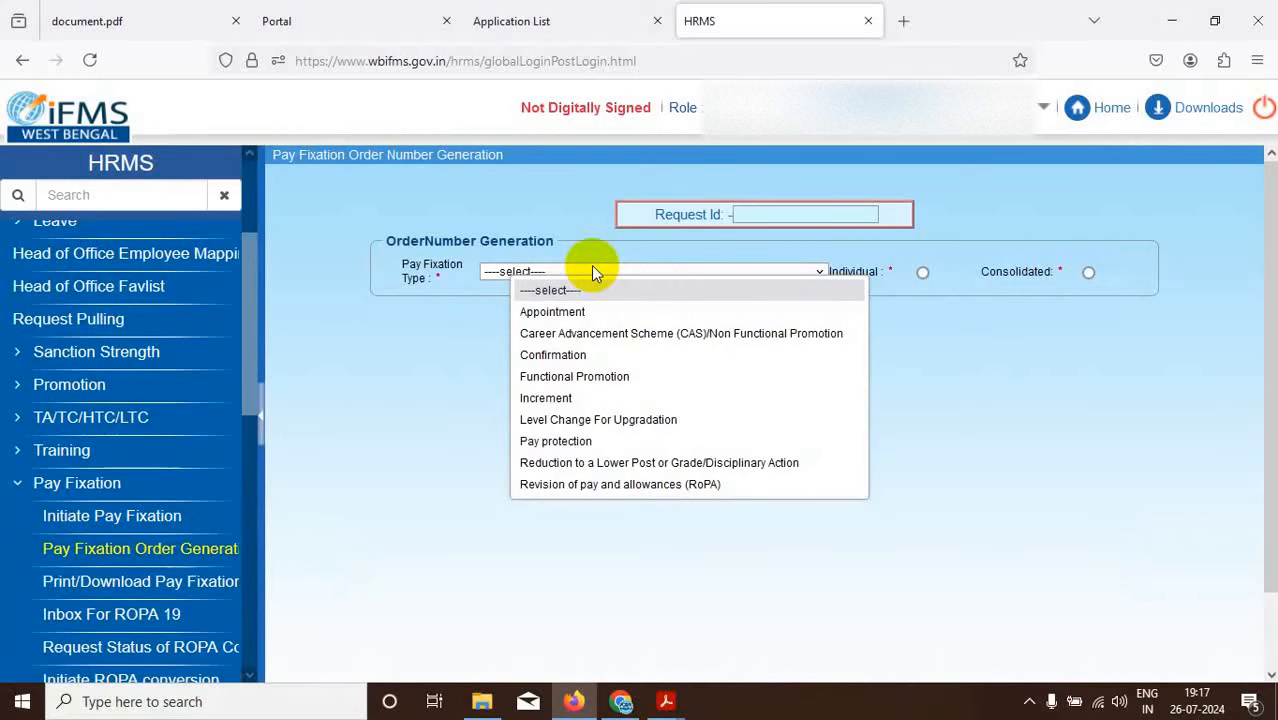
click(659, 333)
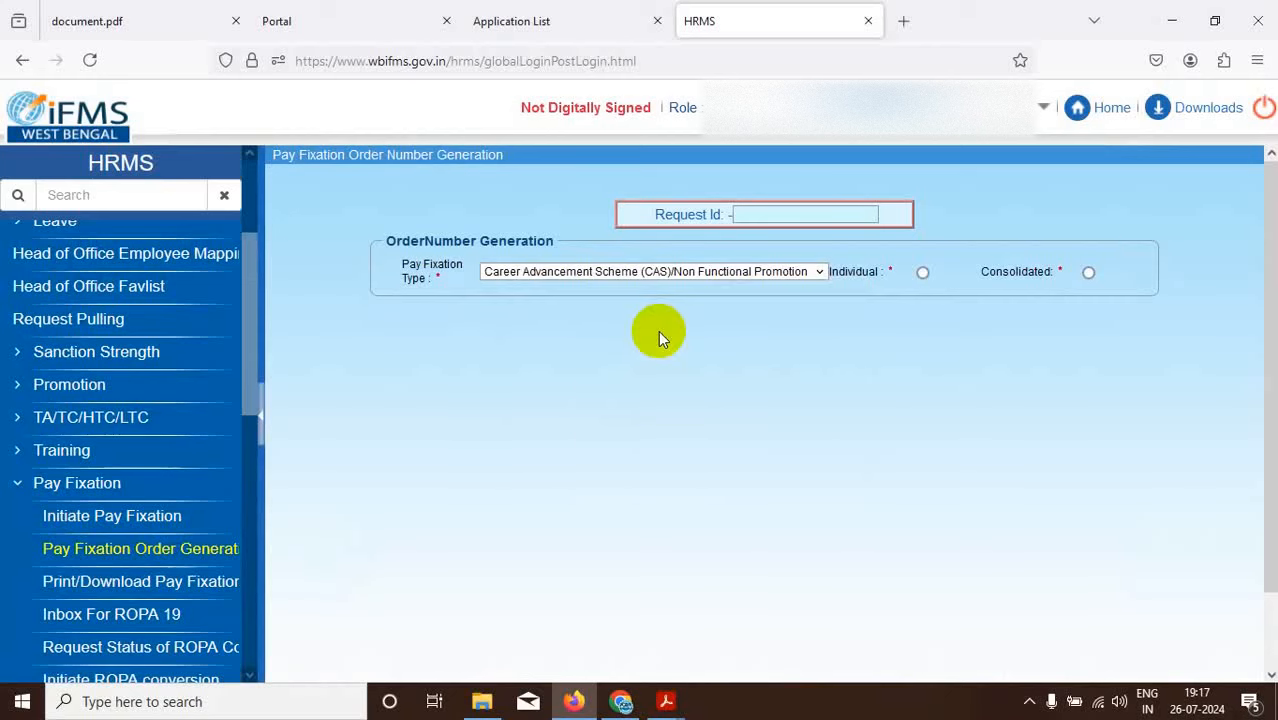
click(922, 273)
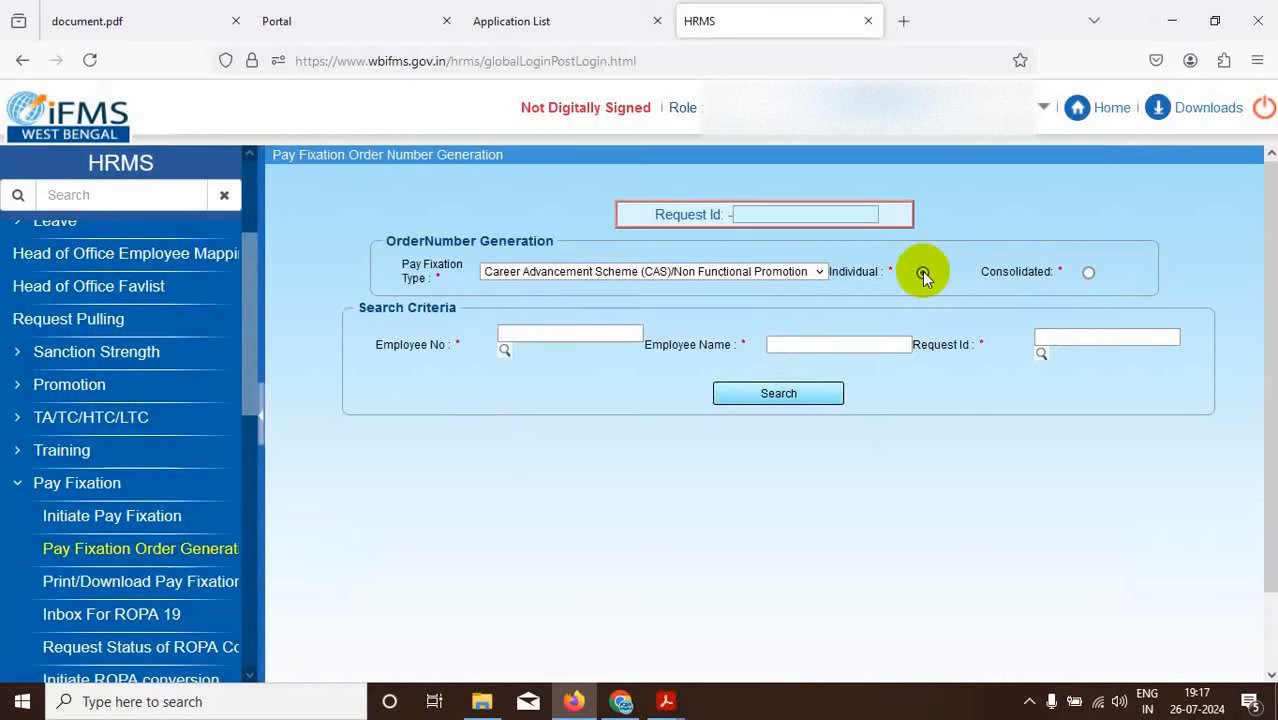
click(502, 354)
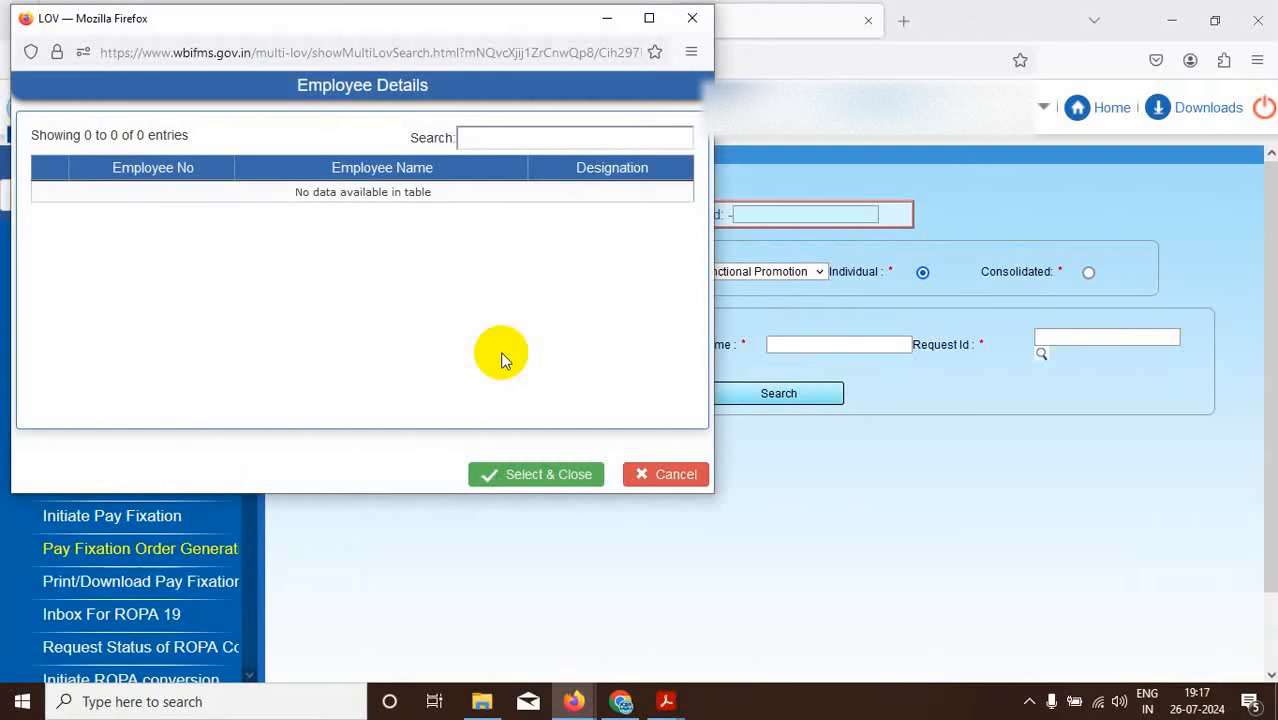
click(692, 17)
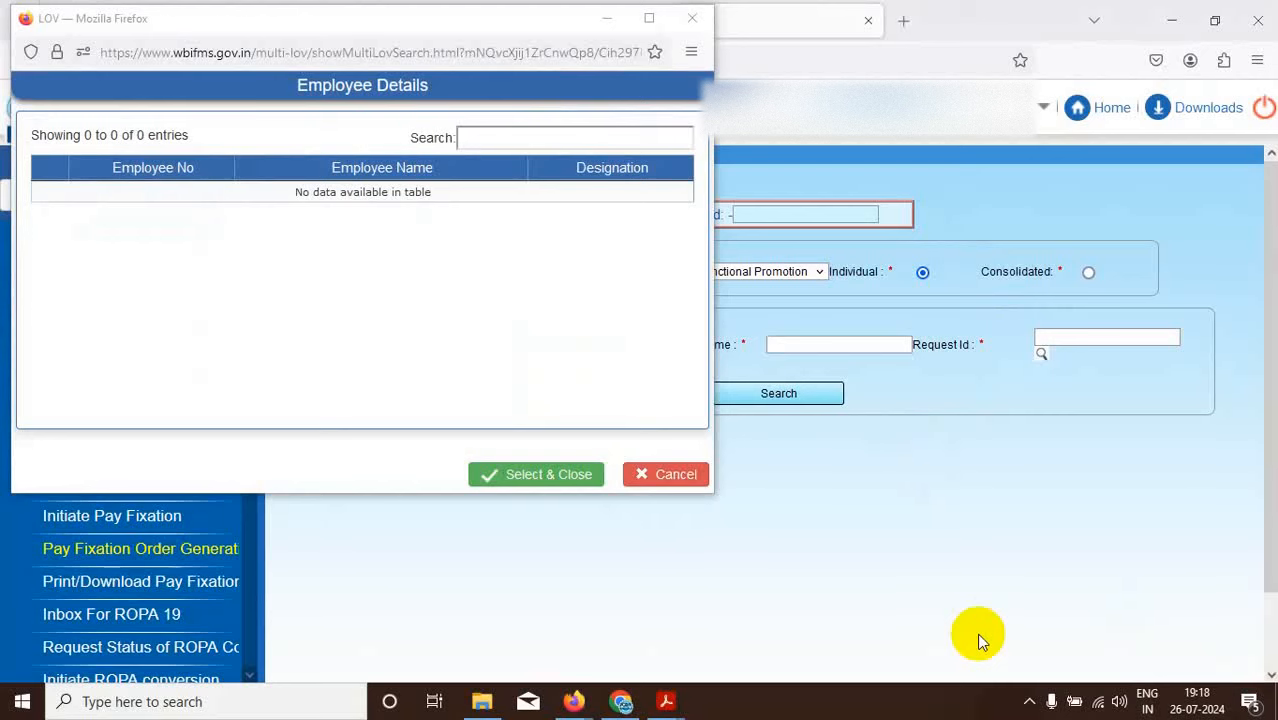
click(692, 17)
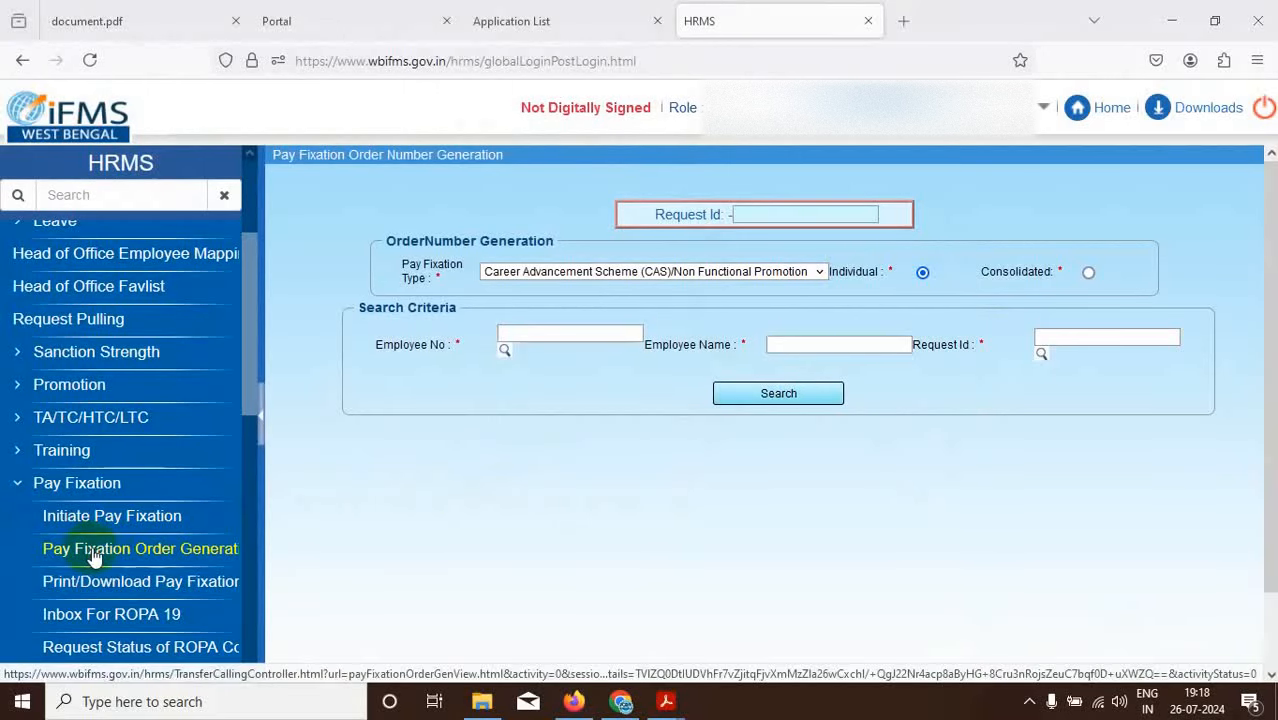
Open the pending CAS pay fixation request from the Inbox and approve it.
scroll(135, 563, up, 2)
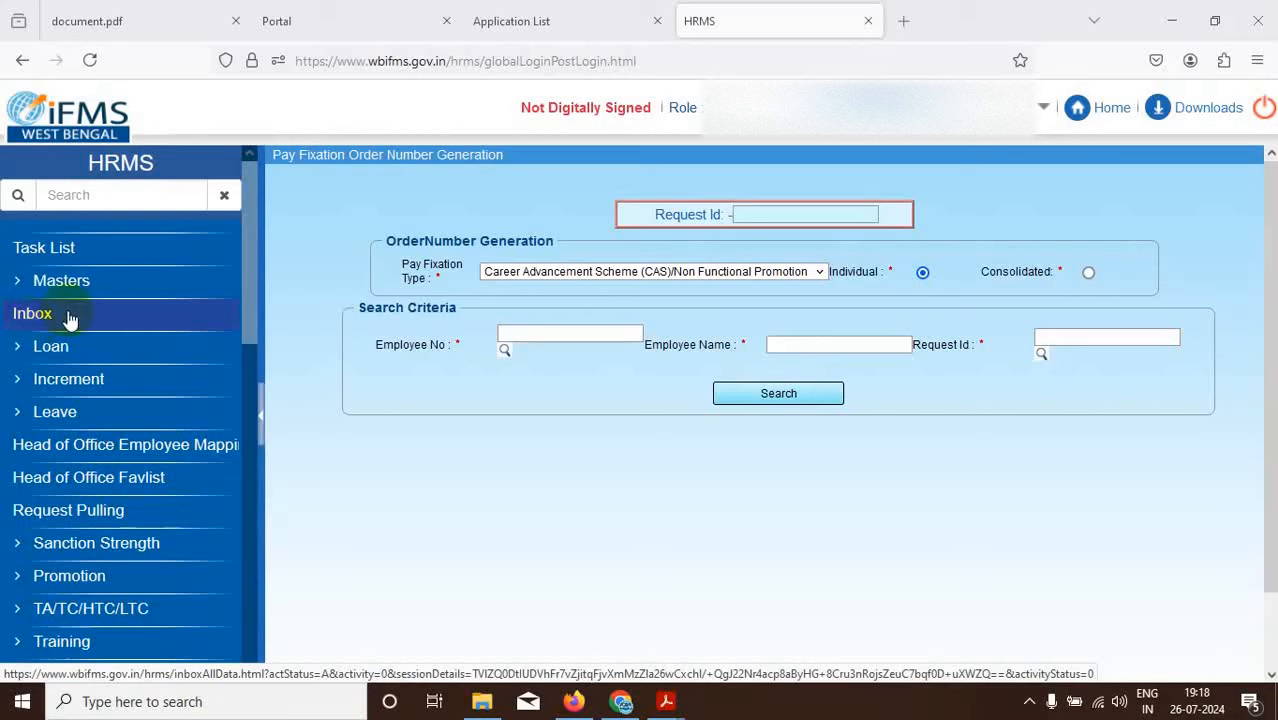
click(30, 318)
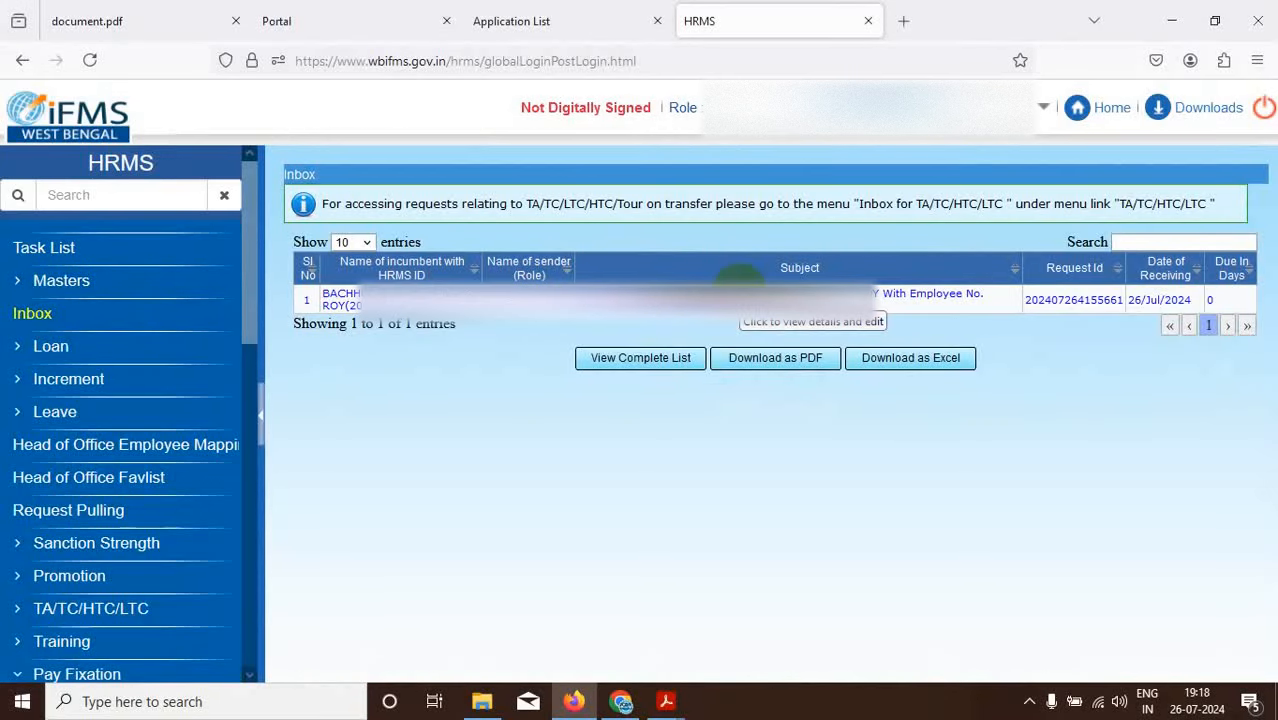
click(738, 293)
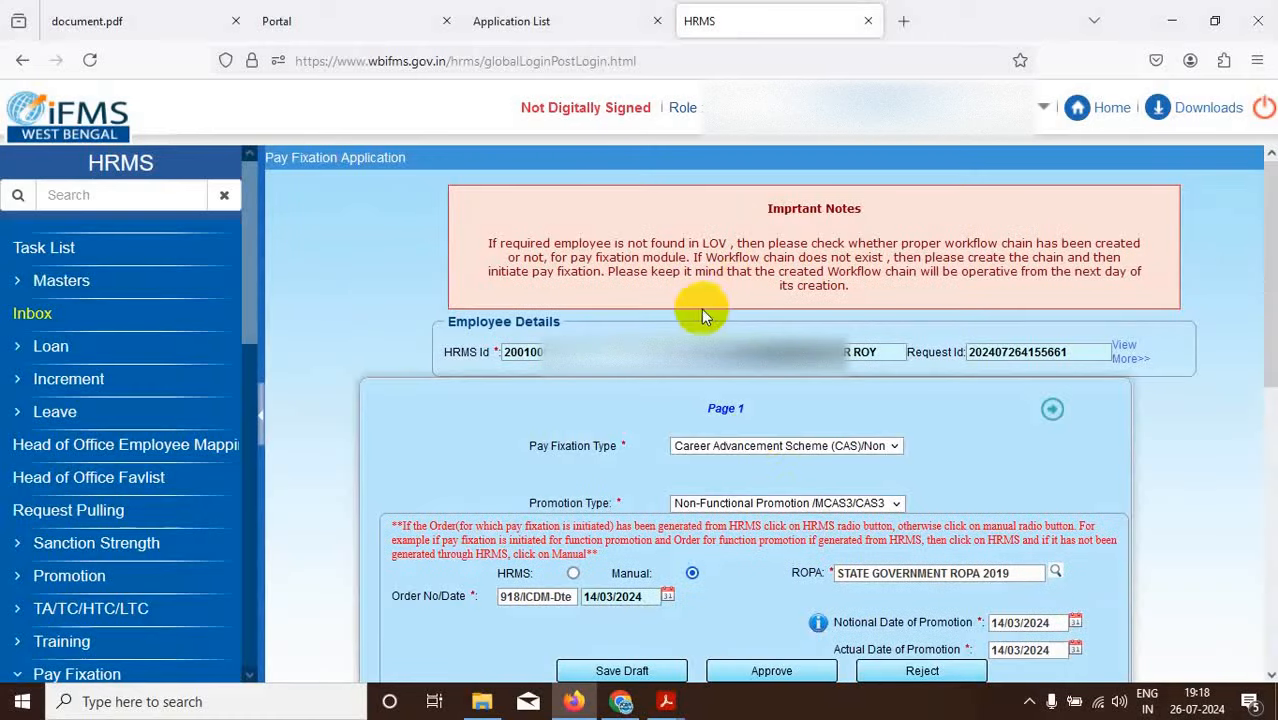
scroll(808, 459, down, 5)
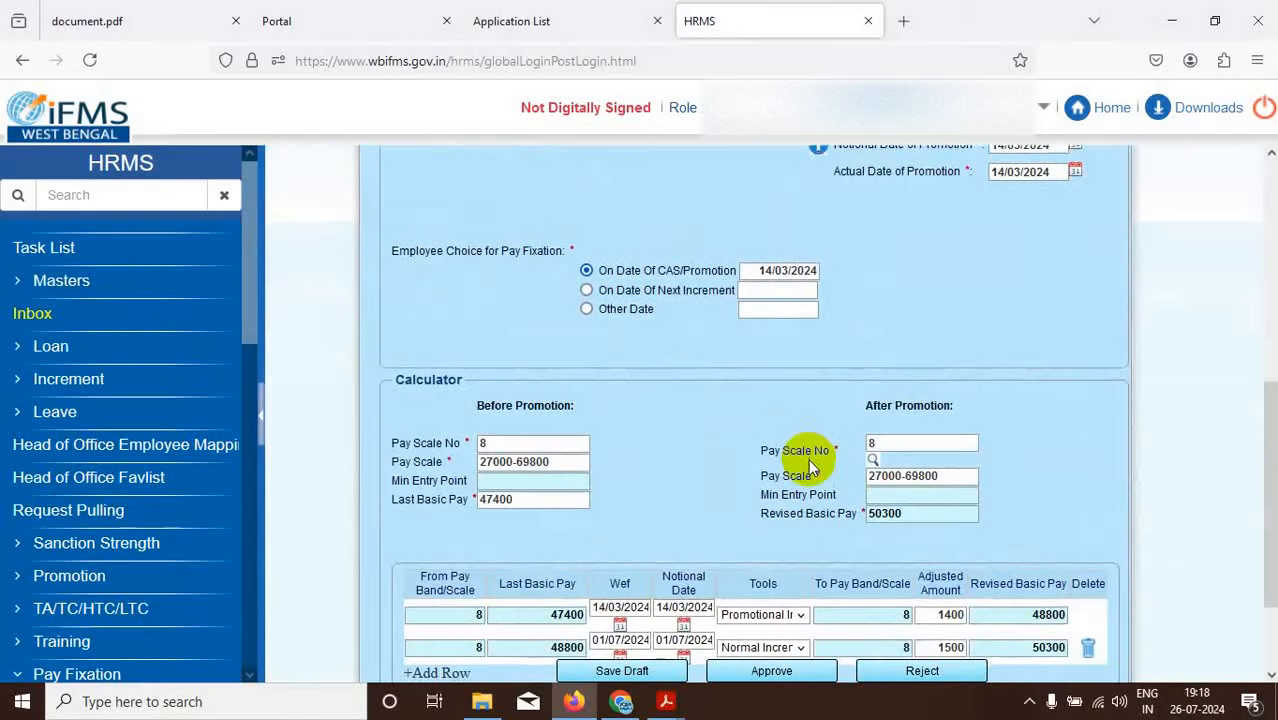
scroll(900, 390, down, 3)
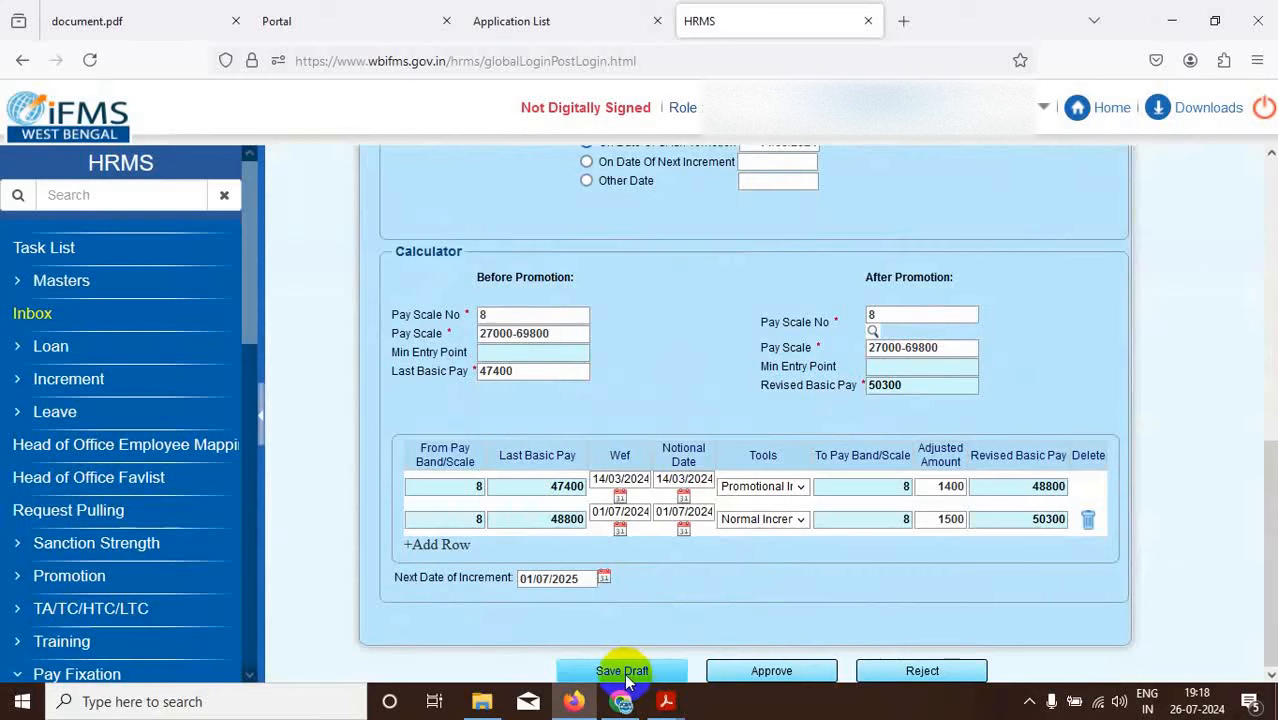
click(773, 672)
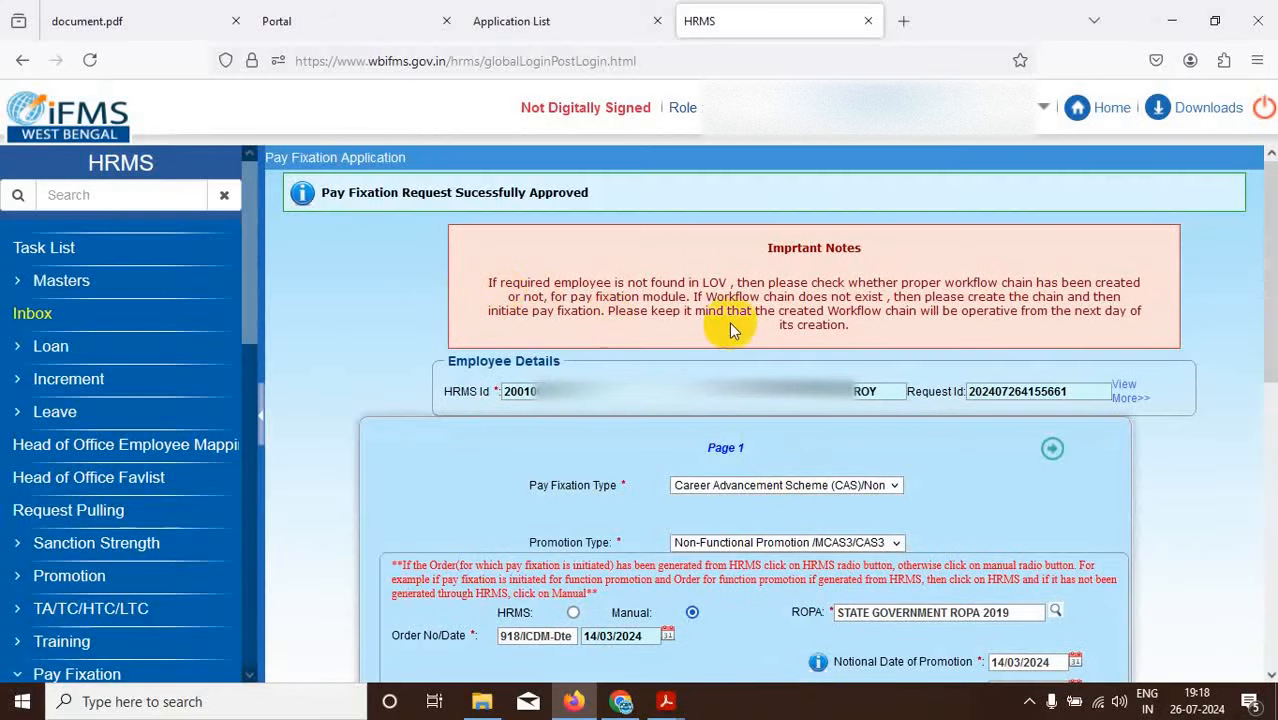
scroll(608, 362, down, 10)
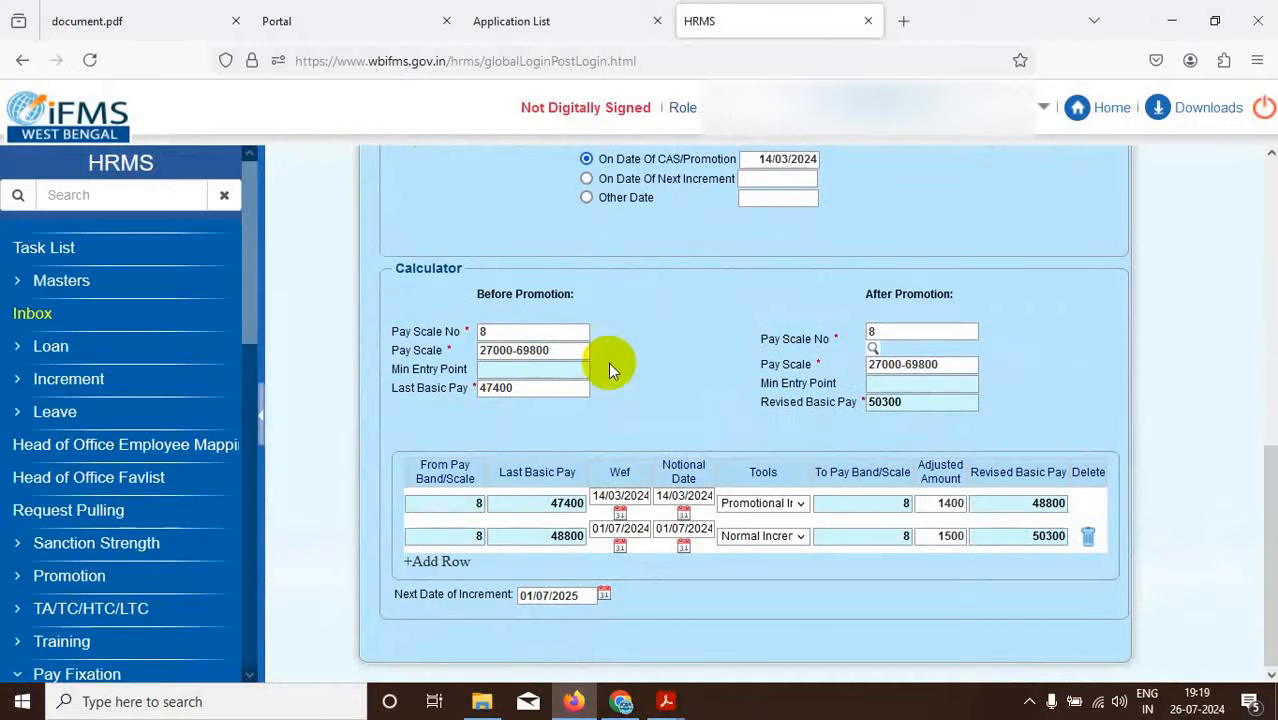
scroll(153, 508, down, 3)
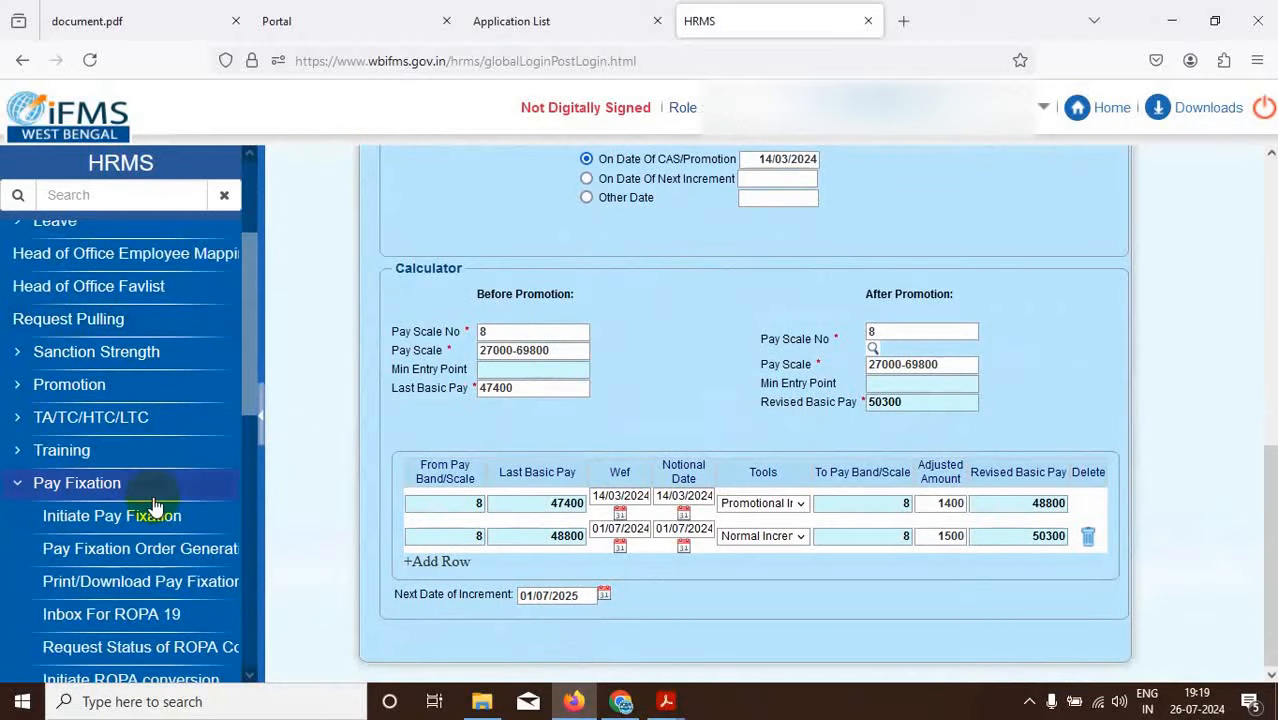
Choose CAS/Non Functional Promotion for an individual and pick the driver from the employee lookup.
click(178, 552)
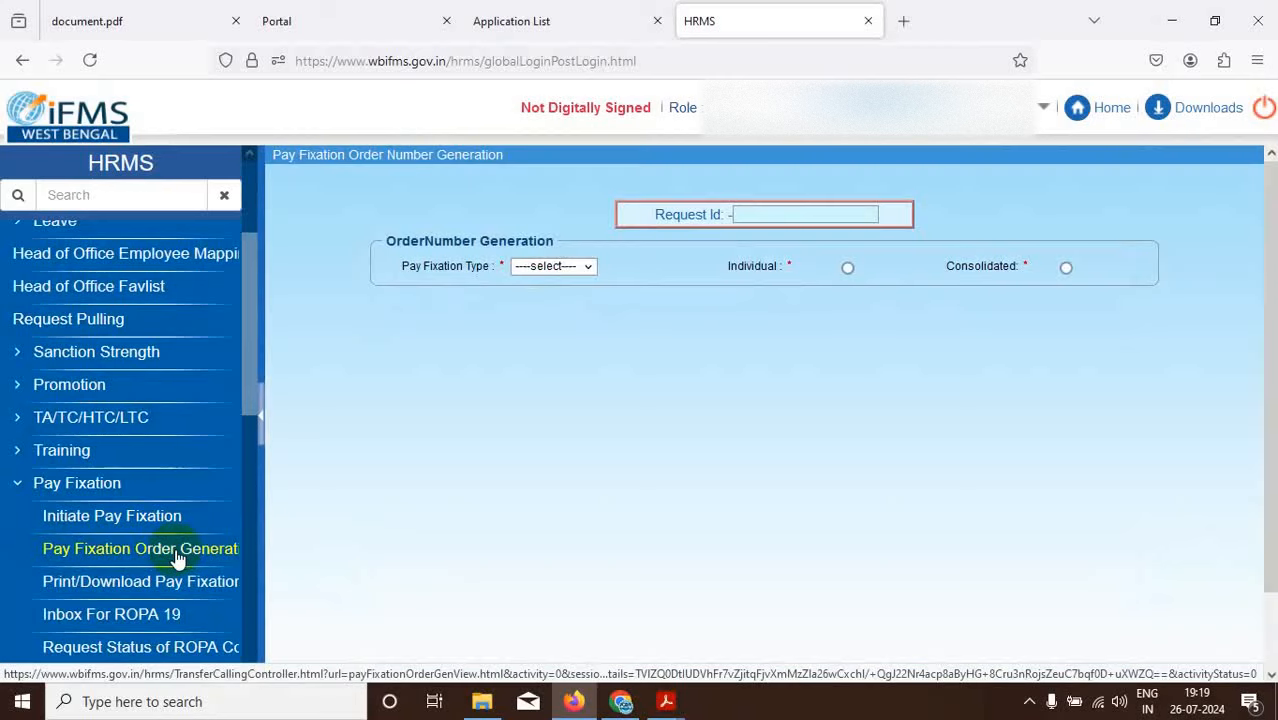
click(590, 268)
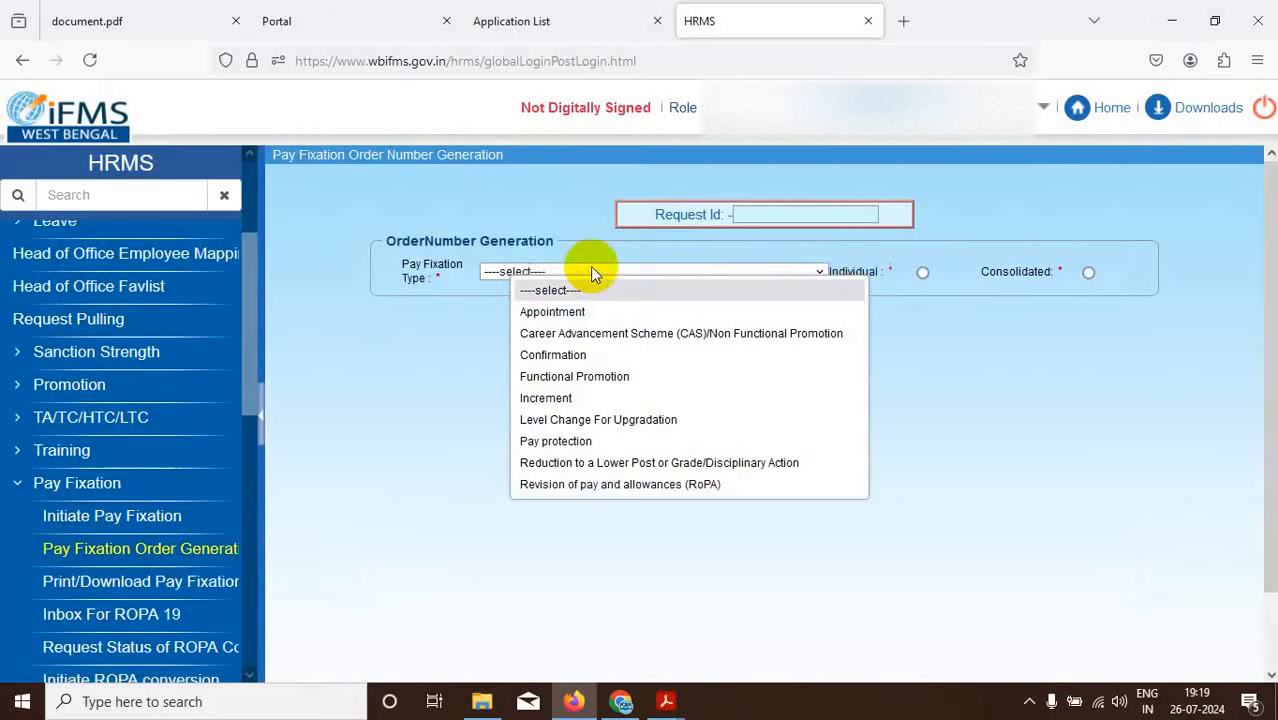
click(699, 334)
click(922, 272)
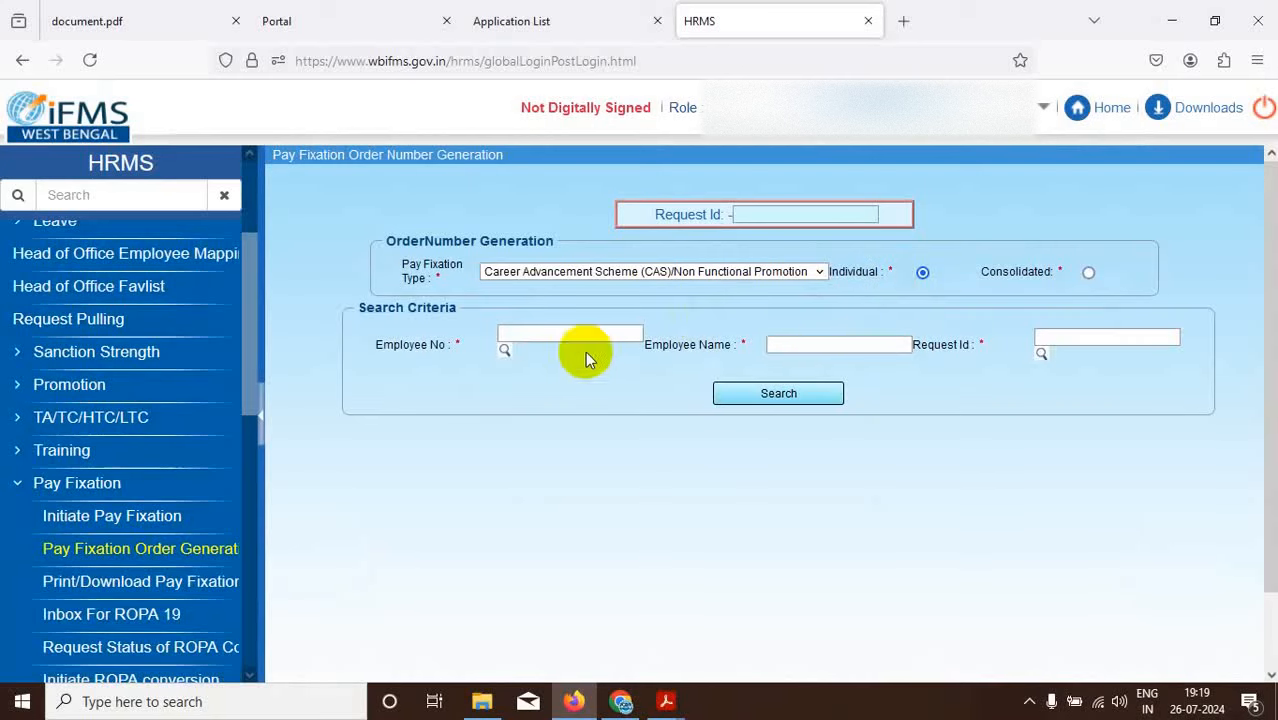
click(504, 350)
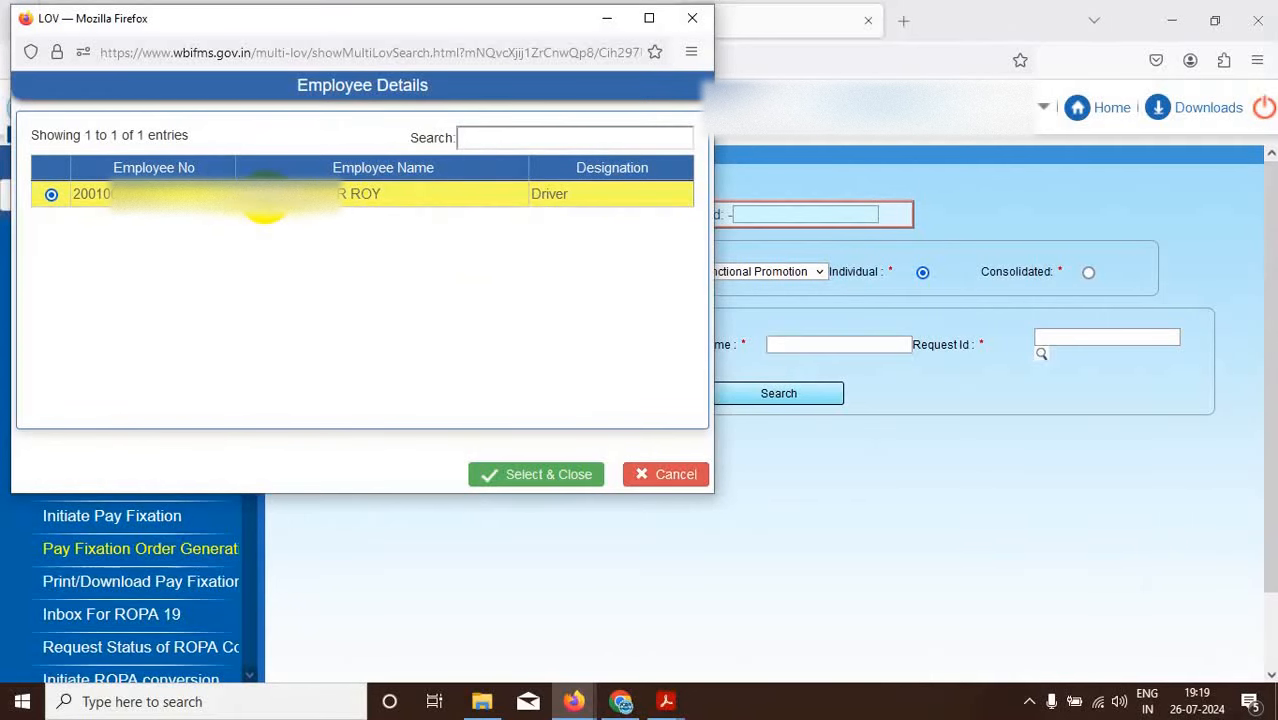
double_click(265, 200)
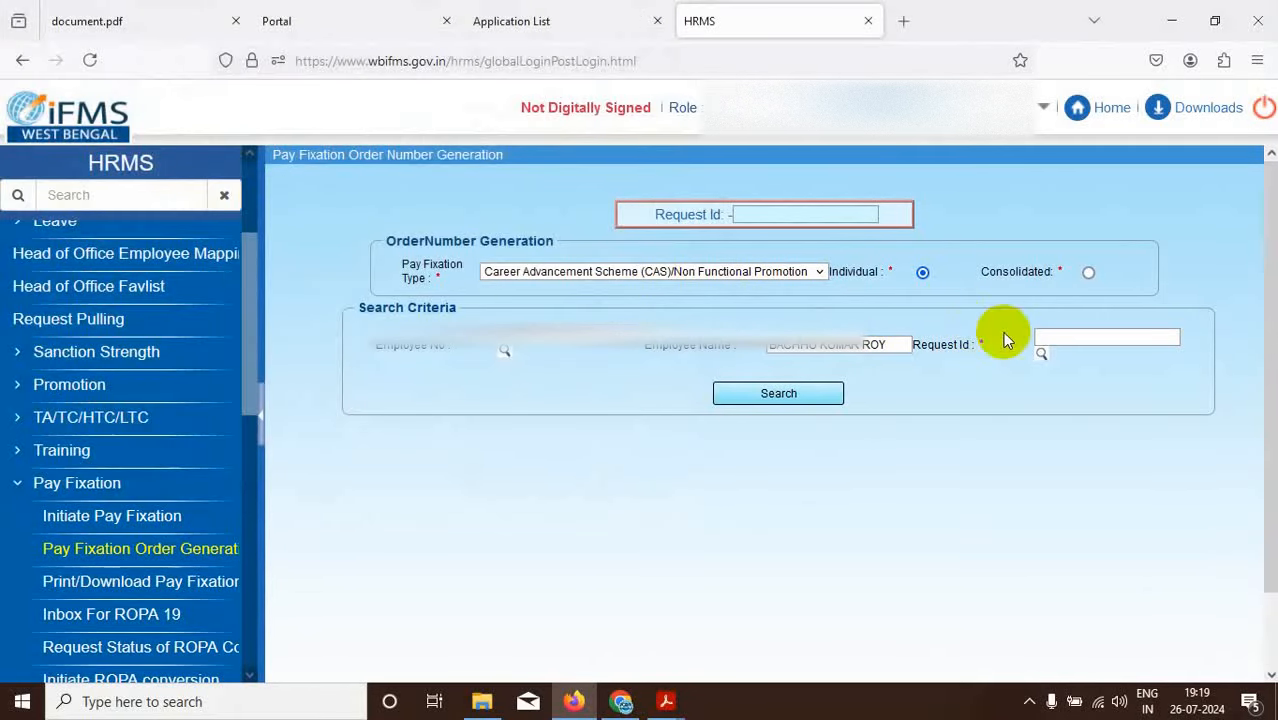
Select the employee's only request ID and search for the pay fixation request.
click(1040, 356)
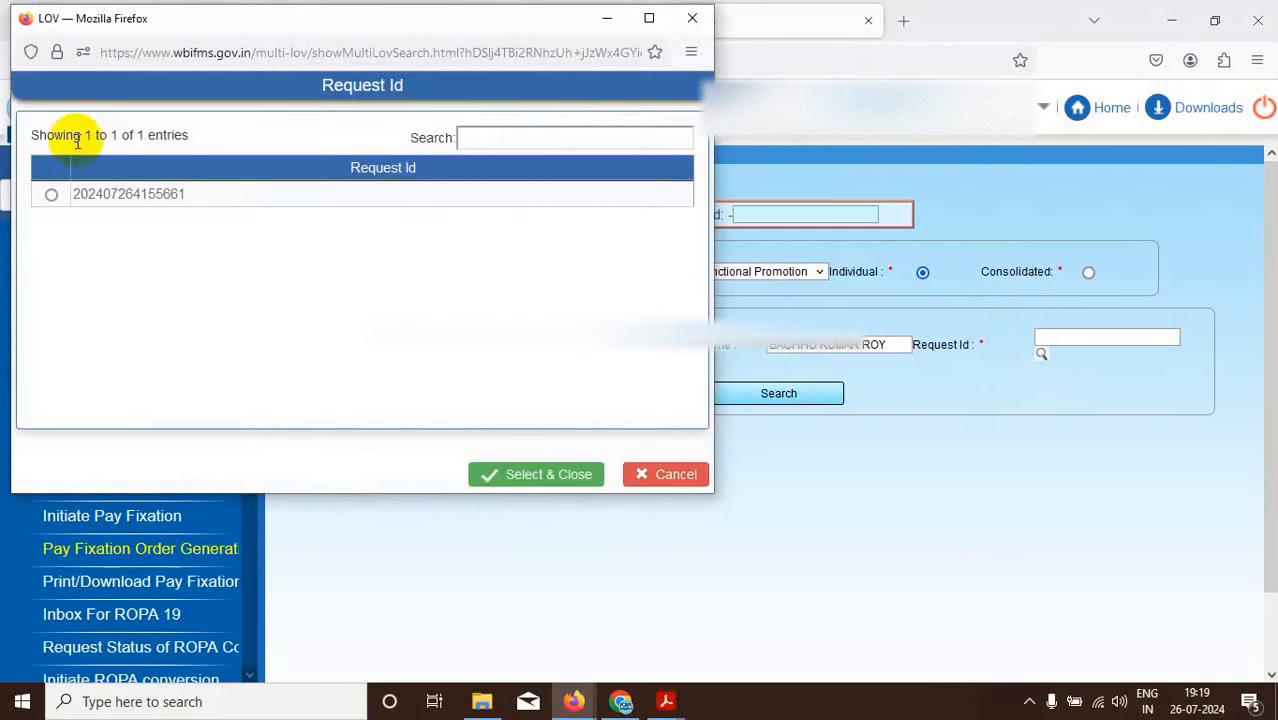
click(50, 194)
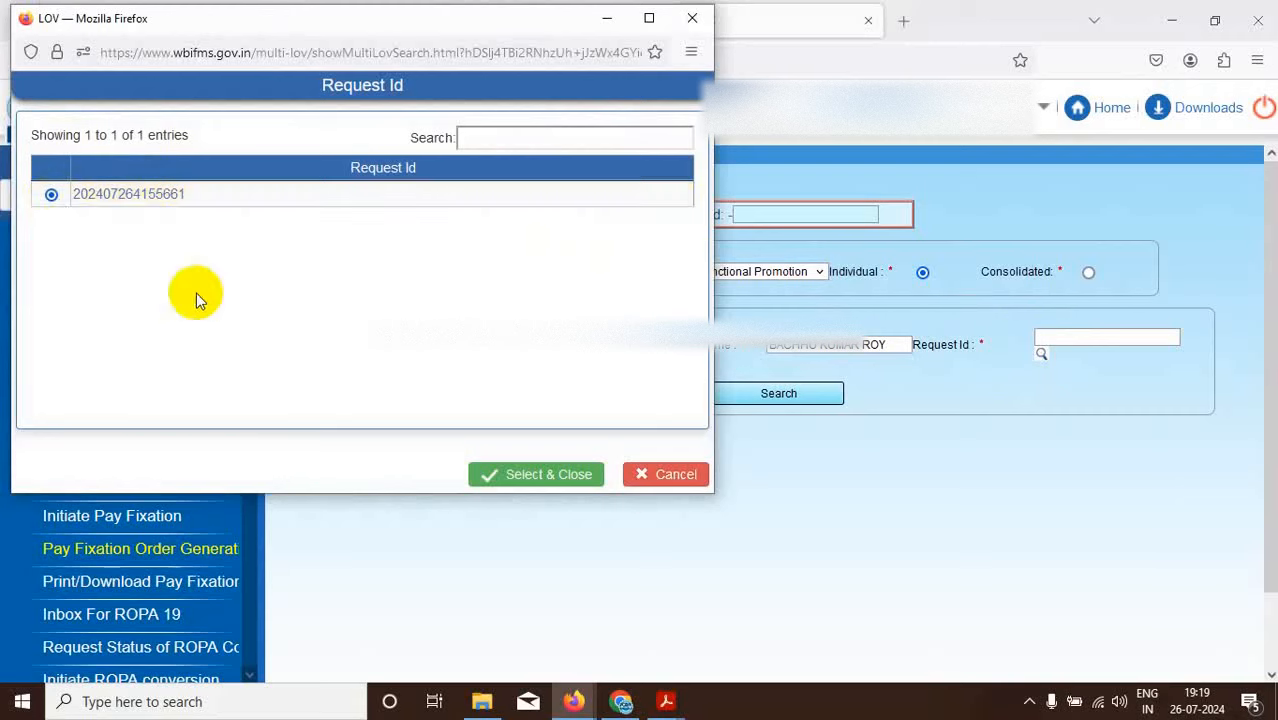
click(551, 476)
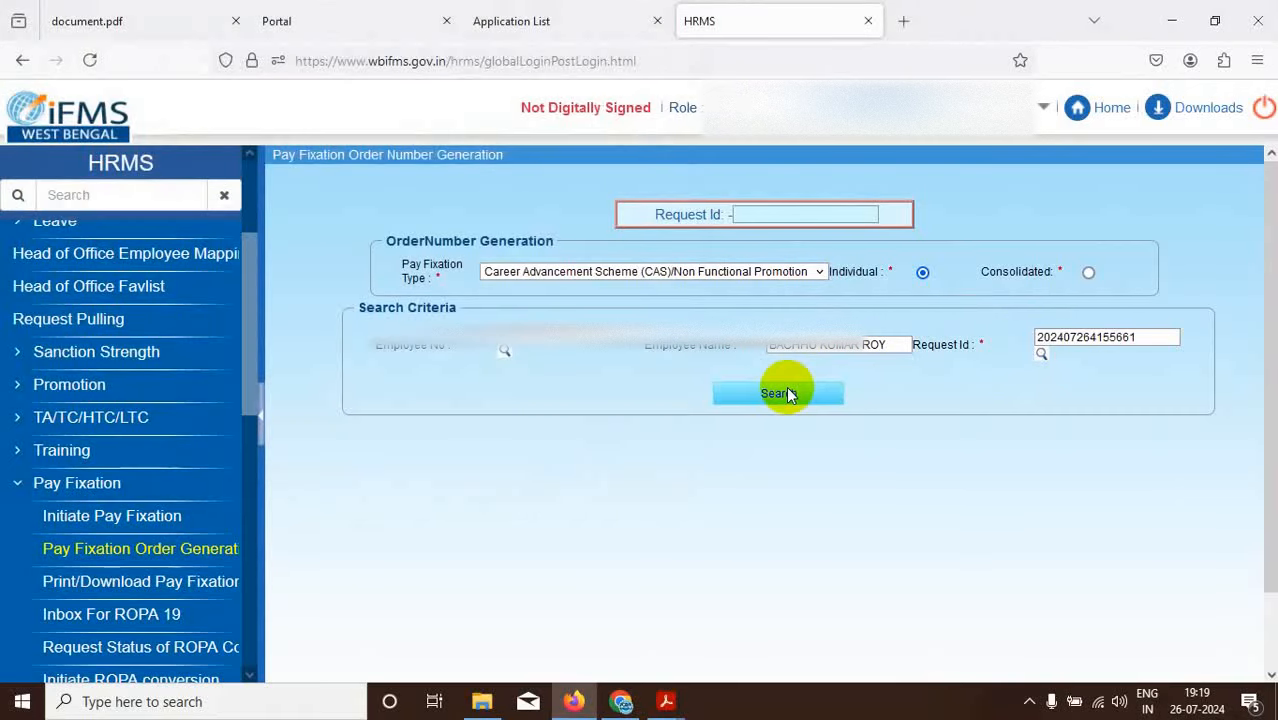
click(787, 393)
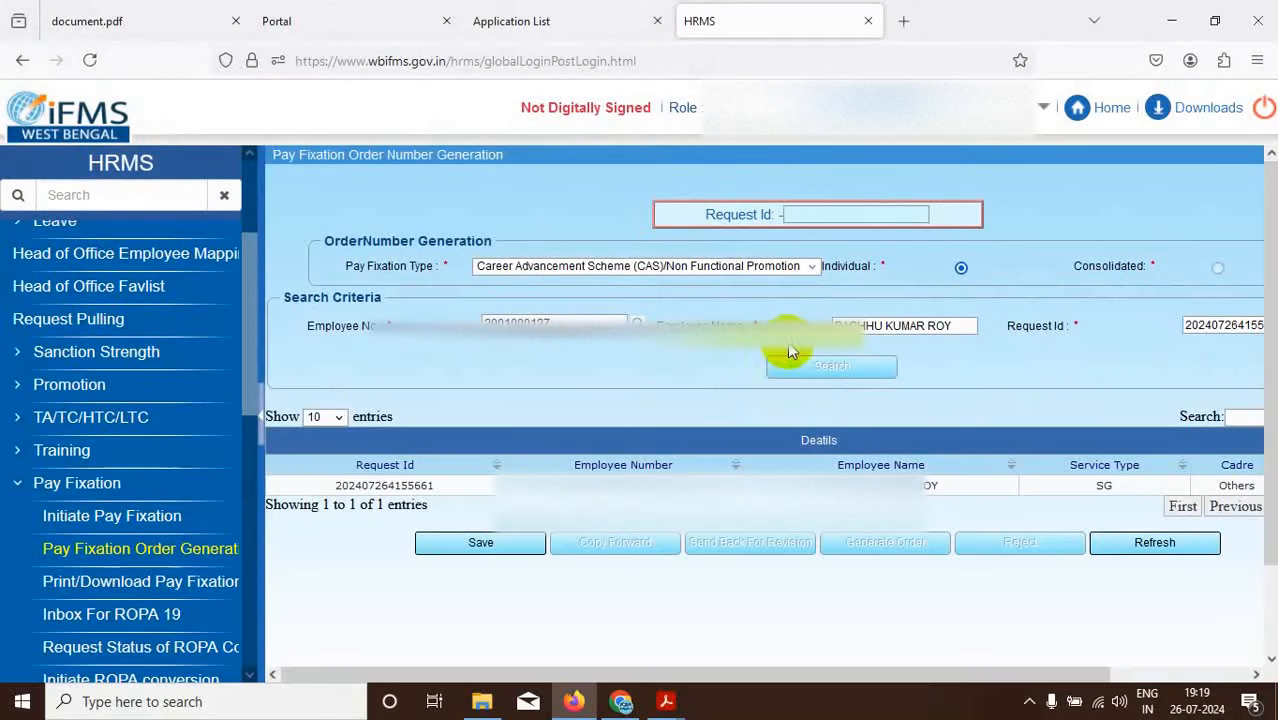
Save the order number generation request from the search results.
click(726, 678)
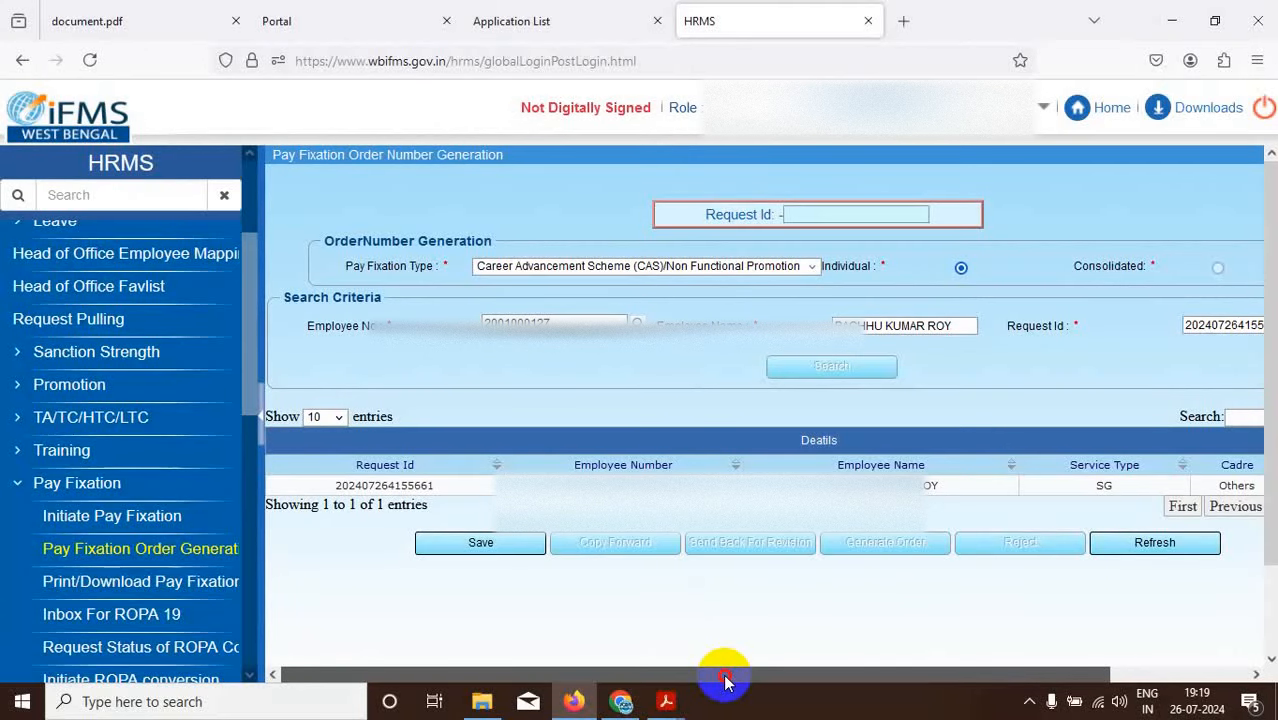
drag(725, 680, 903, 661)
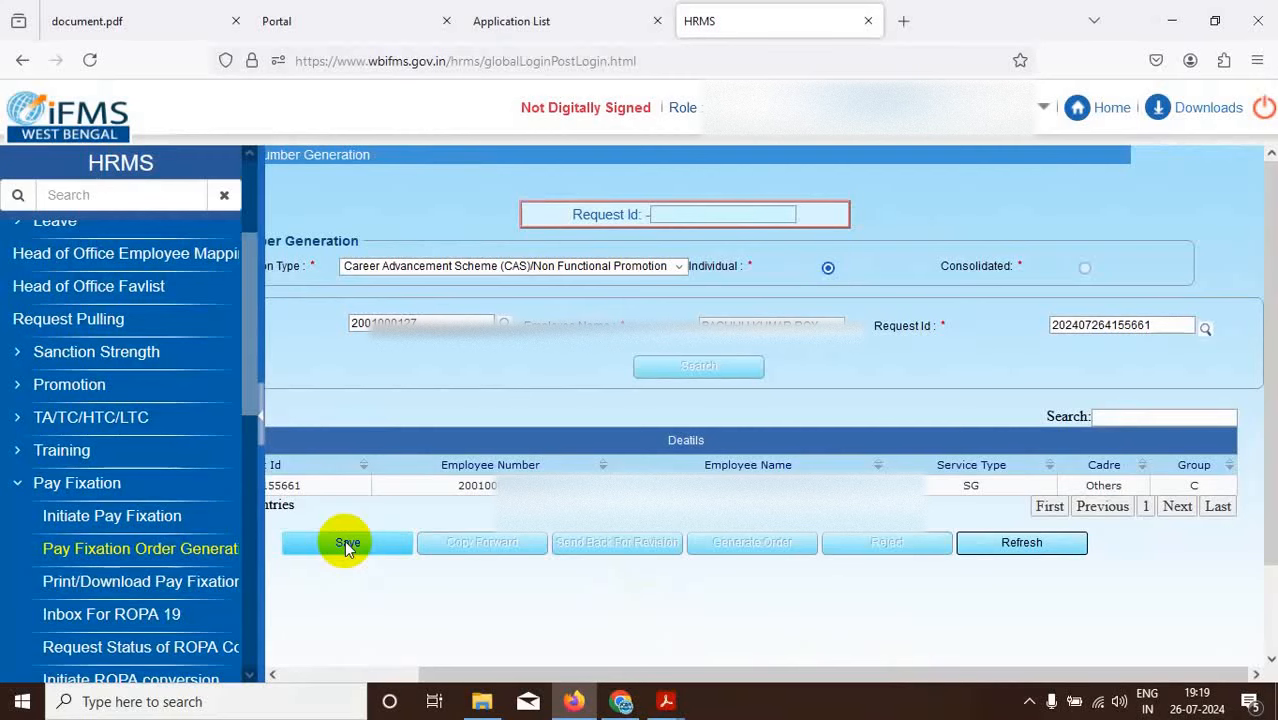
scroll(658, 601, down, 2)
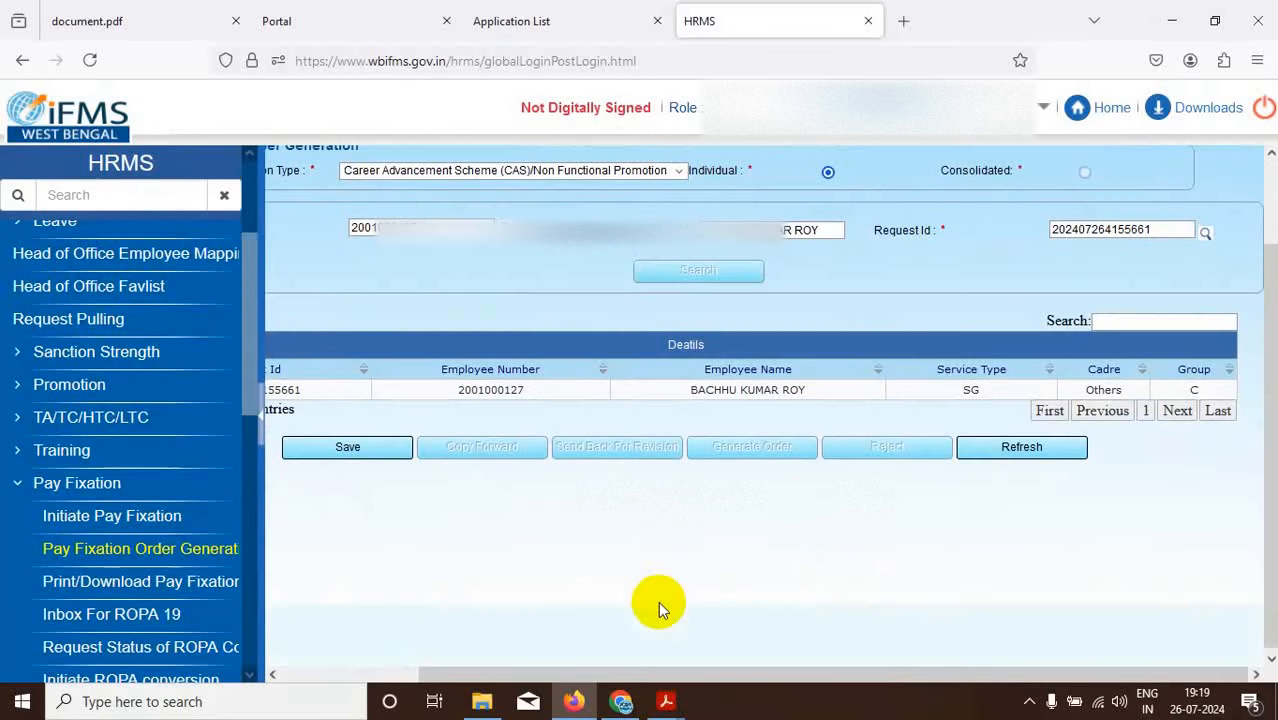
click(343, 447)
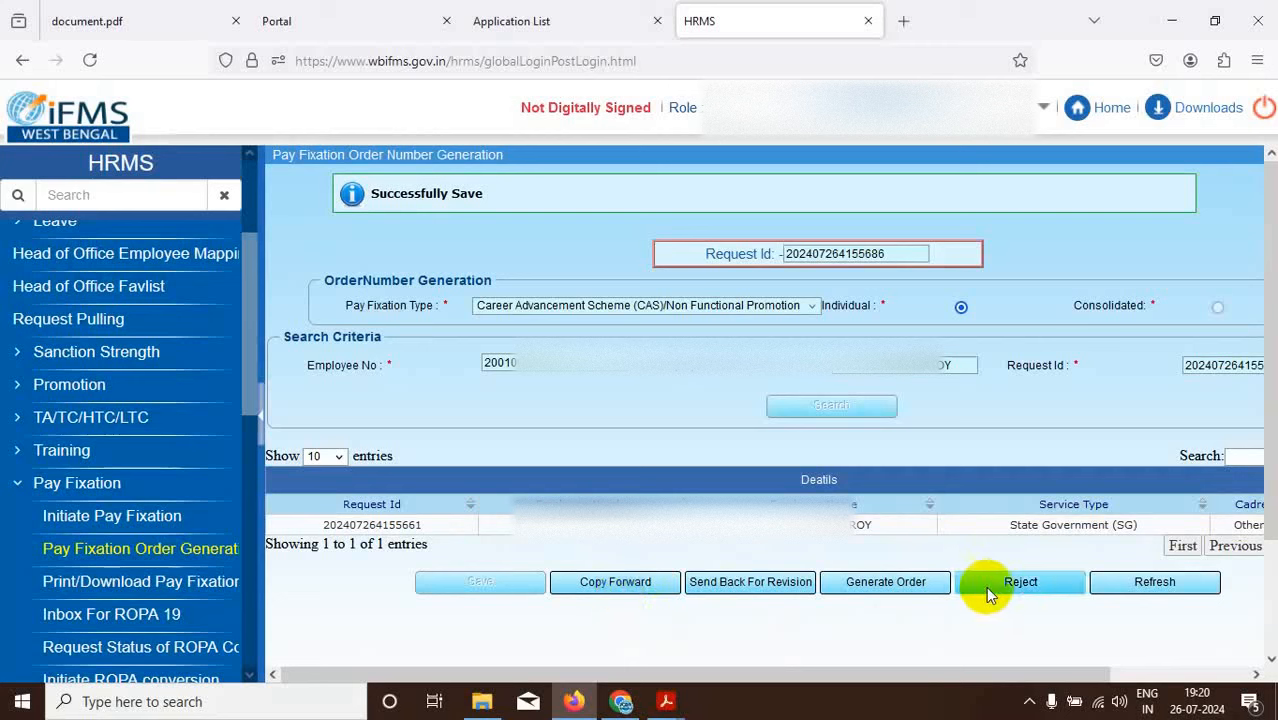
Open the order's copy-forward details and view the six Copy Forwarded To recipients.
click(615, 585)
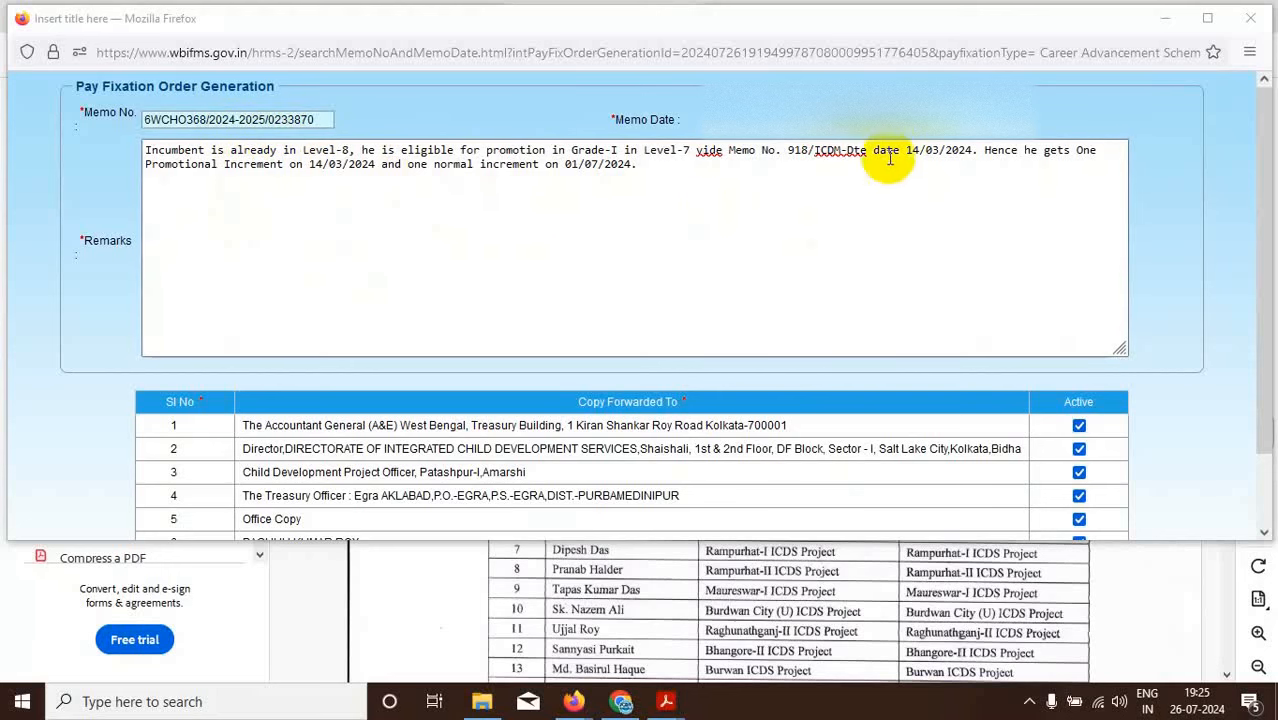
scroll(428, 391, down, 2)
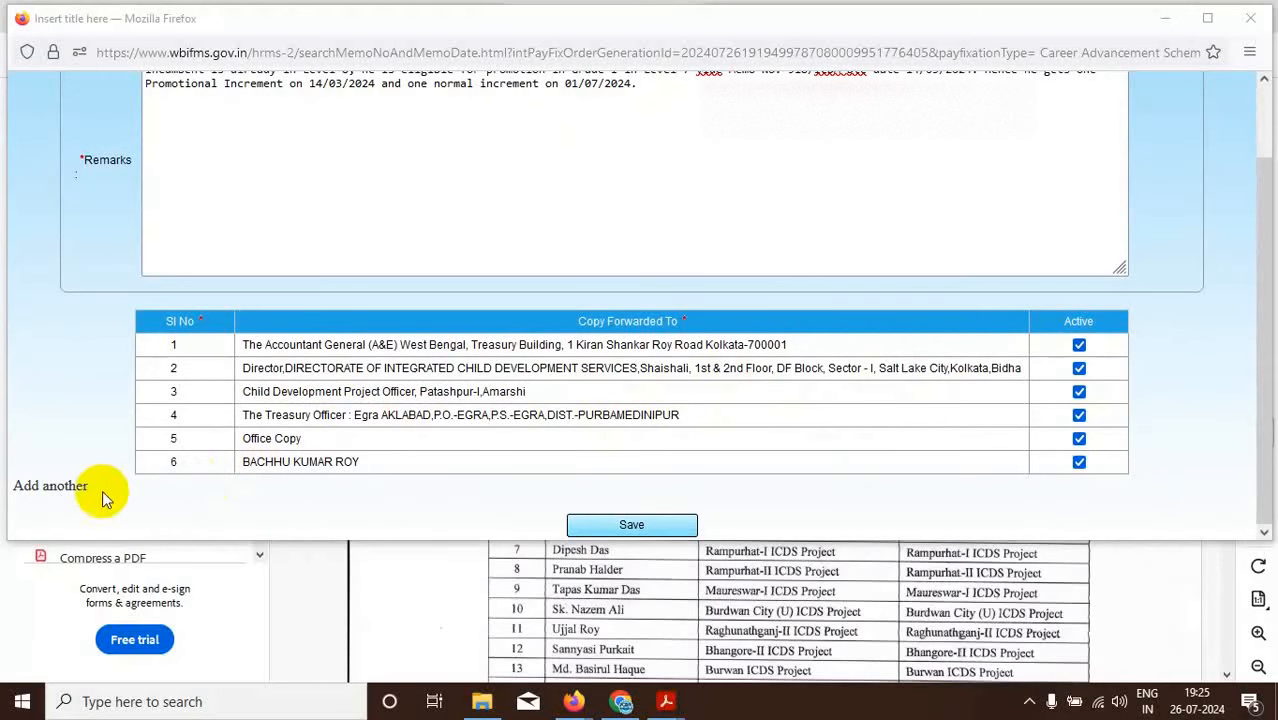
Add 'The DPO ICDS, Purba Medinipur' as a seventh active copy recipient and save.
click(60, 490)
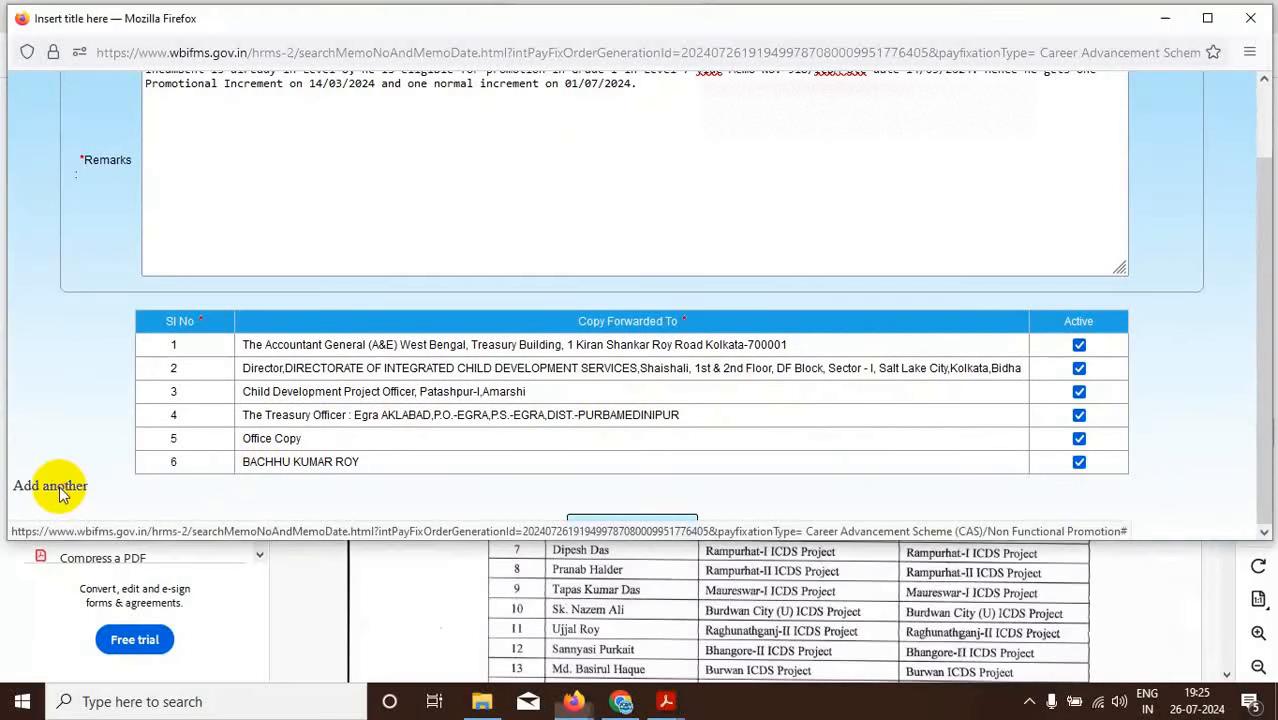
scroll(469, 382, down, 3)
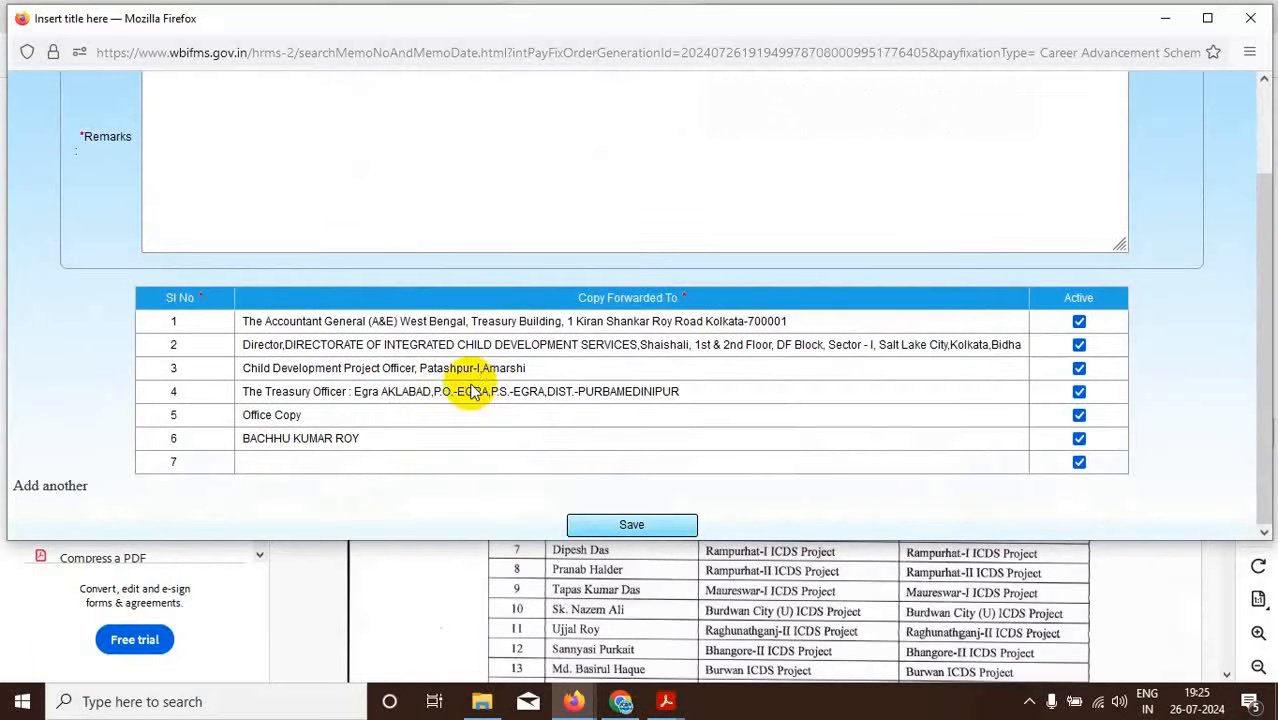
click(283, 462)
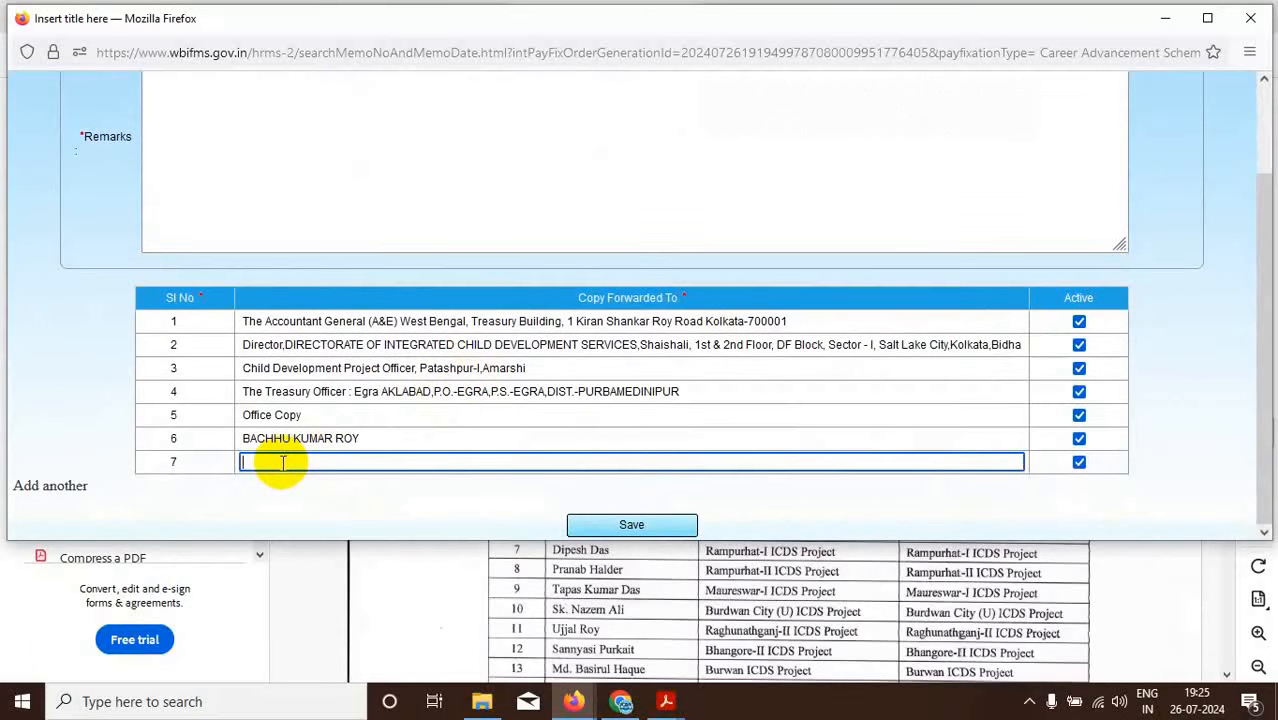
text(The DPO)
key(BackSpace)
text(ICDS,)
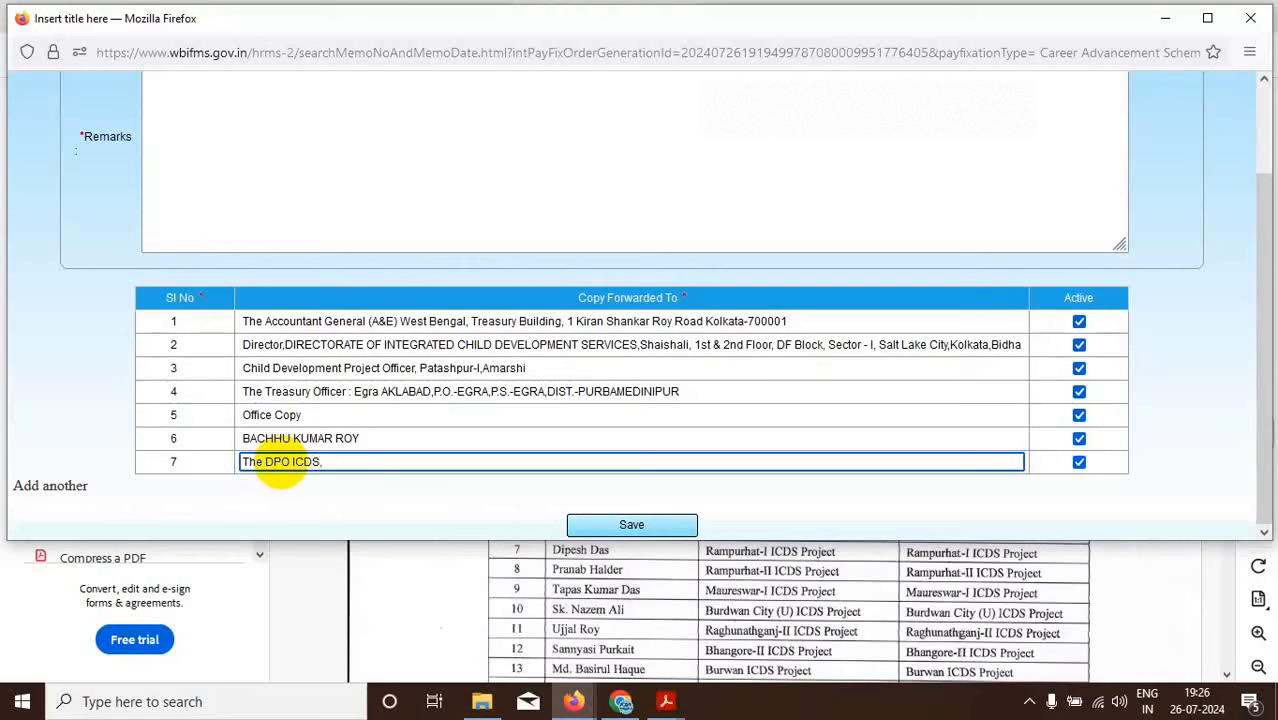
text( PRBA)
key(BackSpace)
key(BackSpace)
key(BackSpace)
text(urba Medinipur)
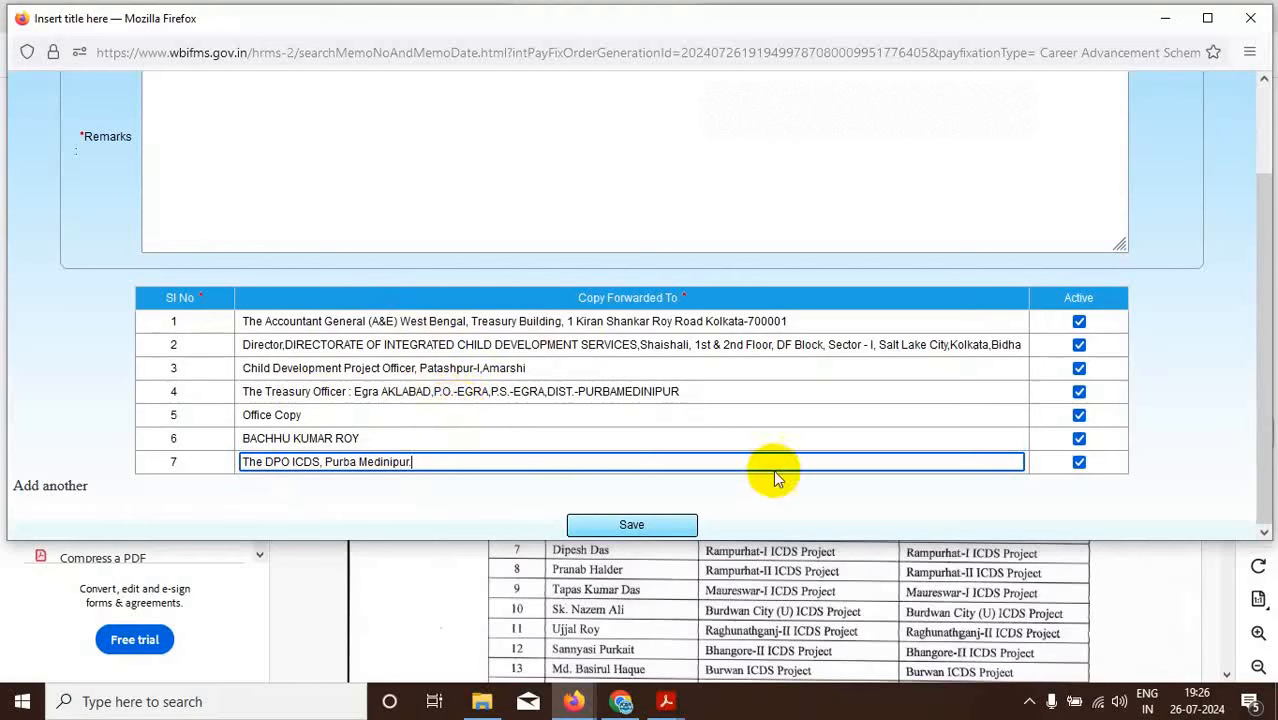
click(1078, 463)
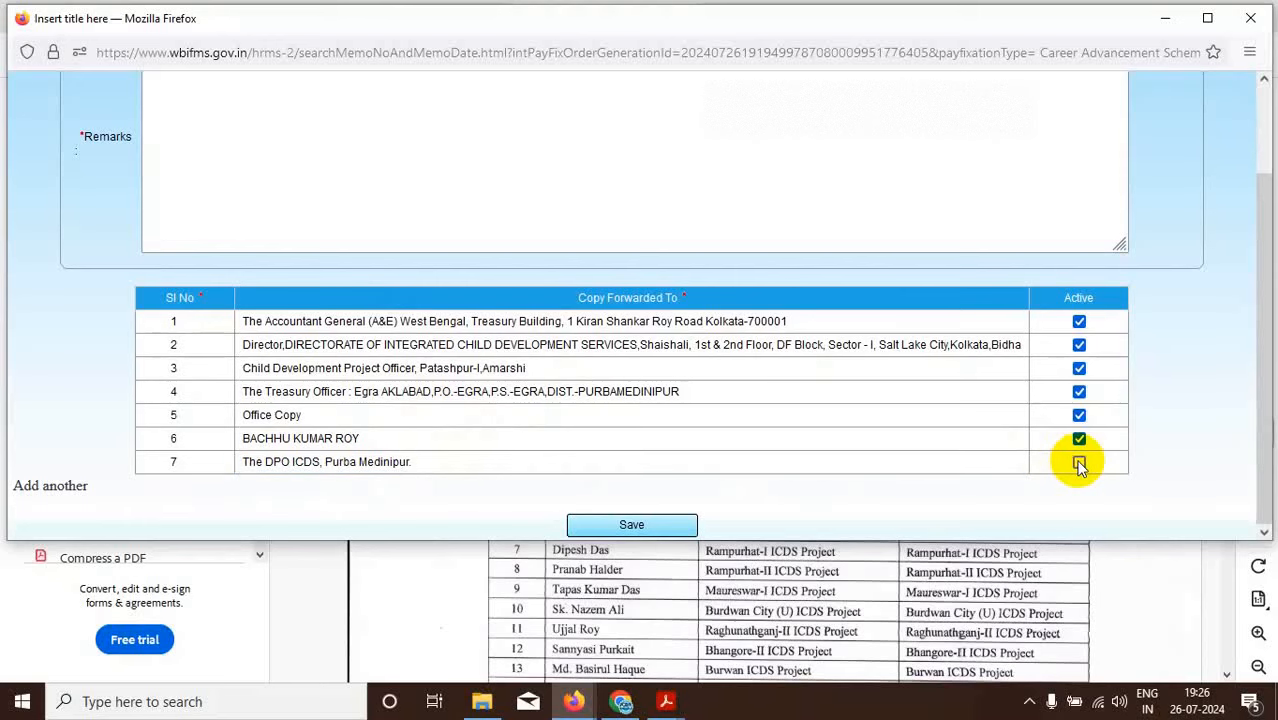
click(1078, 463)
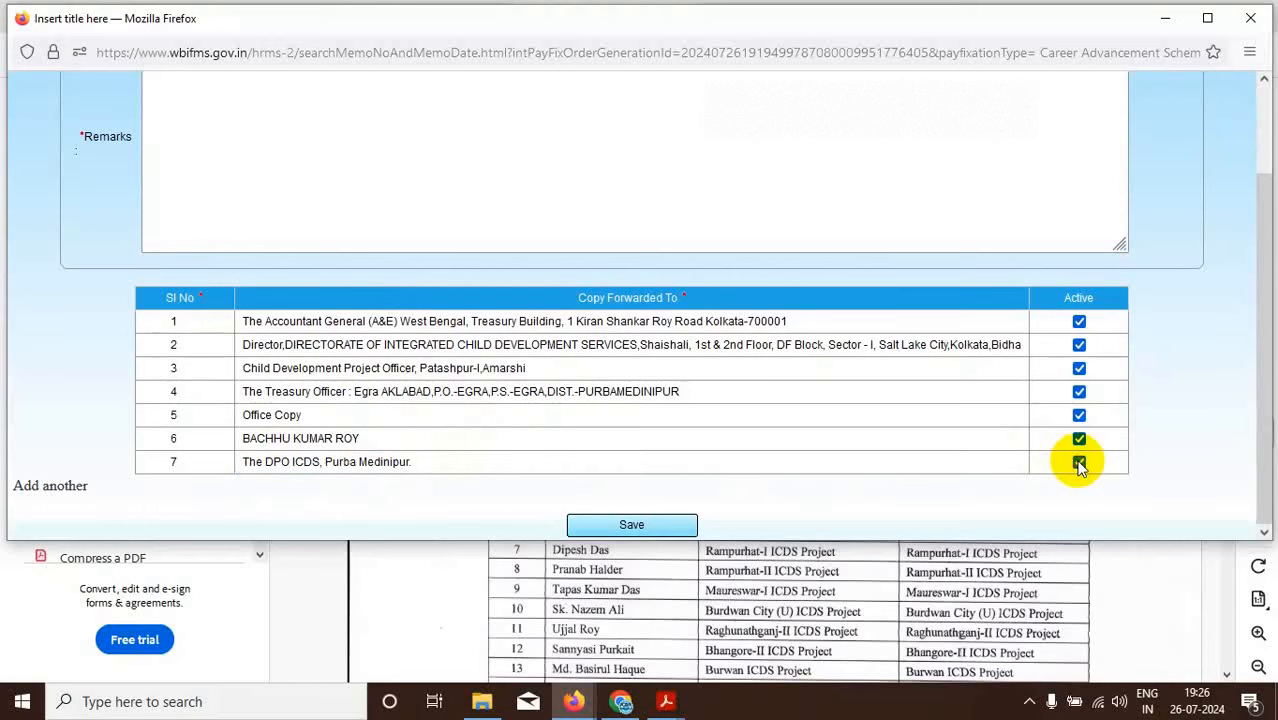
click(643, 531)
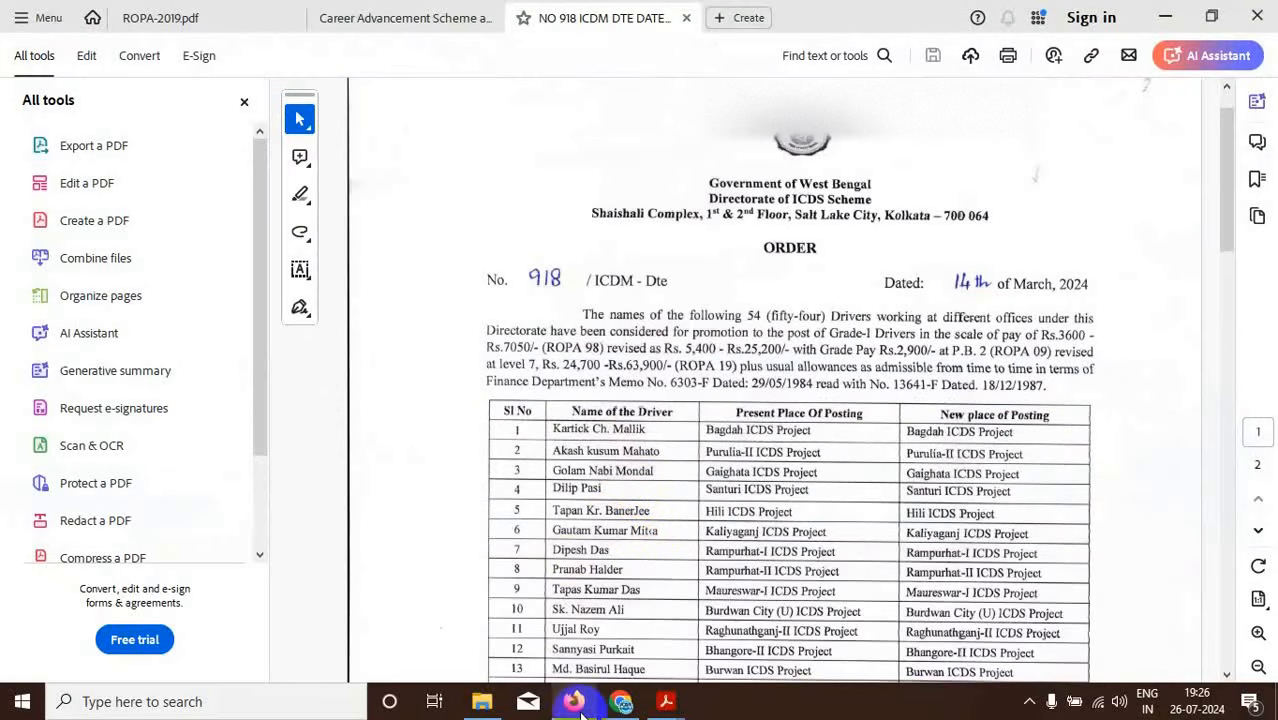
Return to the HRMS Order Number Generation page confirming the copy-forward save.
click(578, 703)
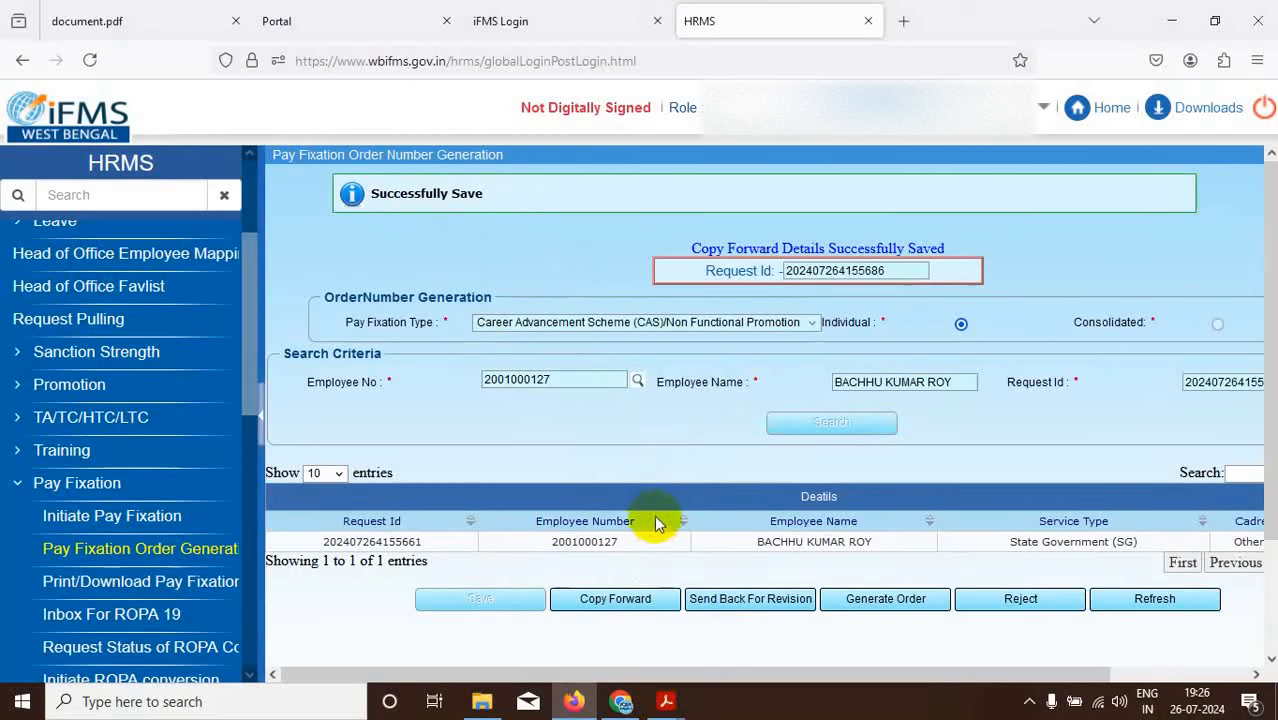
In the copy-forward list, make The DPO ICDS, Purba Medinipur inactive and save.
click(642, 598)
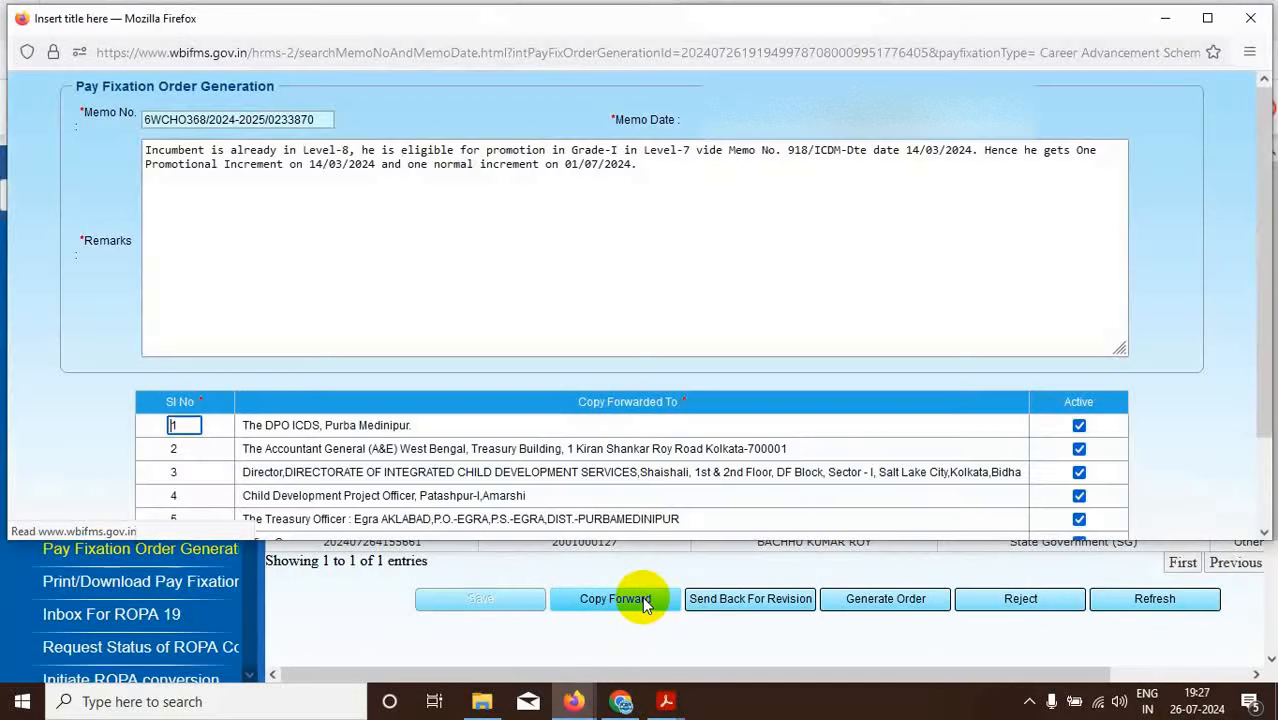
scroll(579, 294, down, 2)
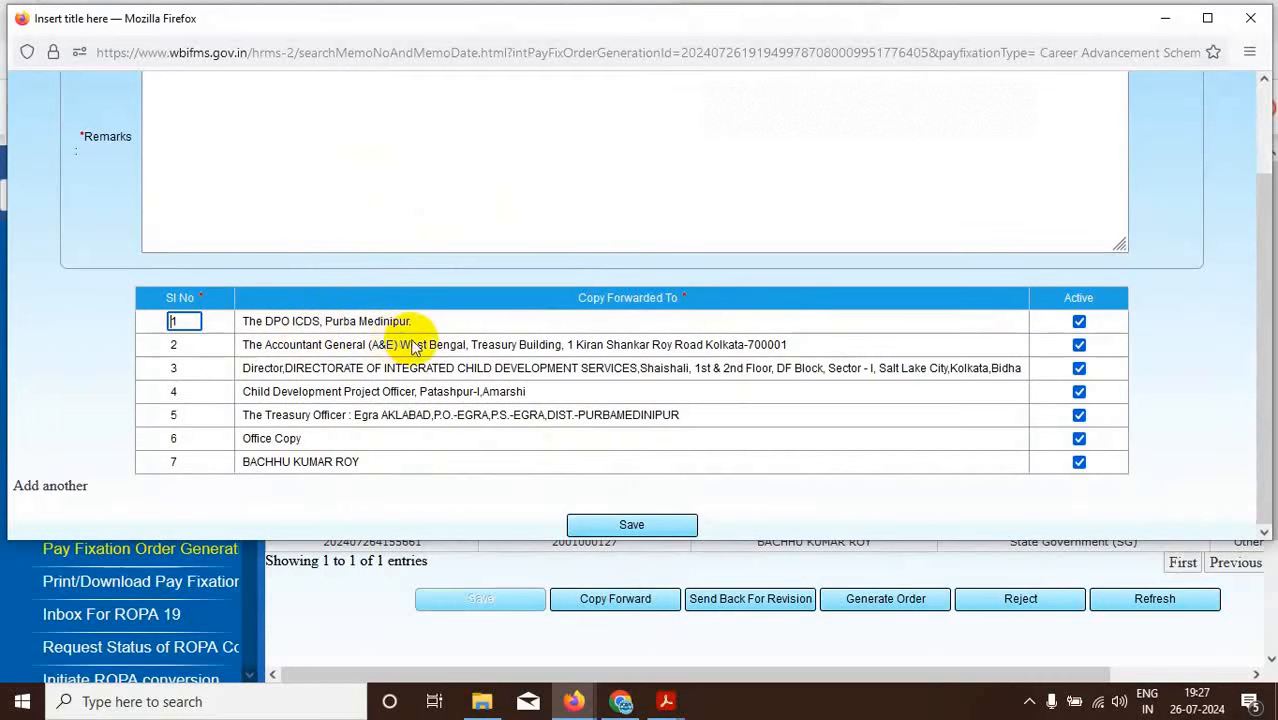
click(1079, 321)
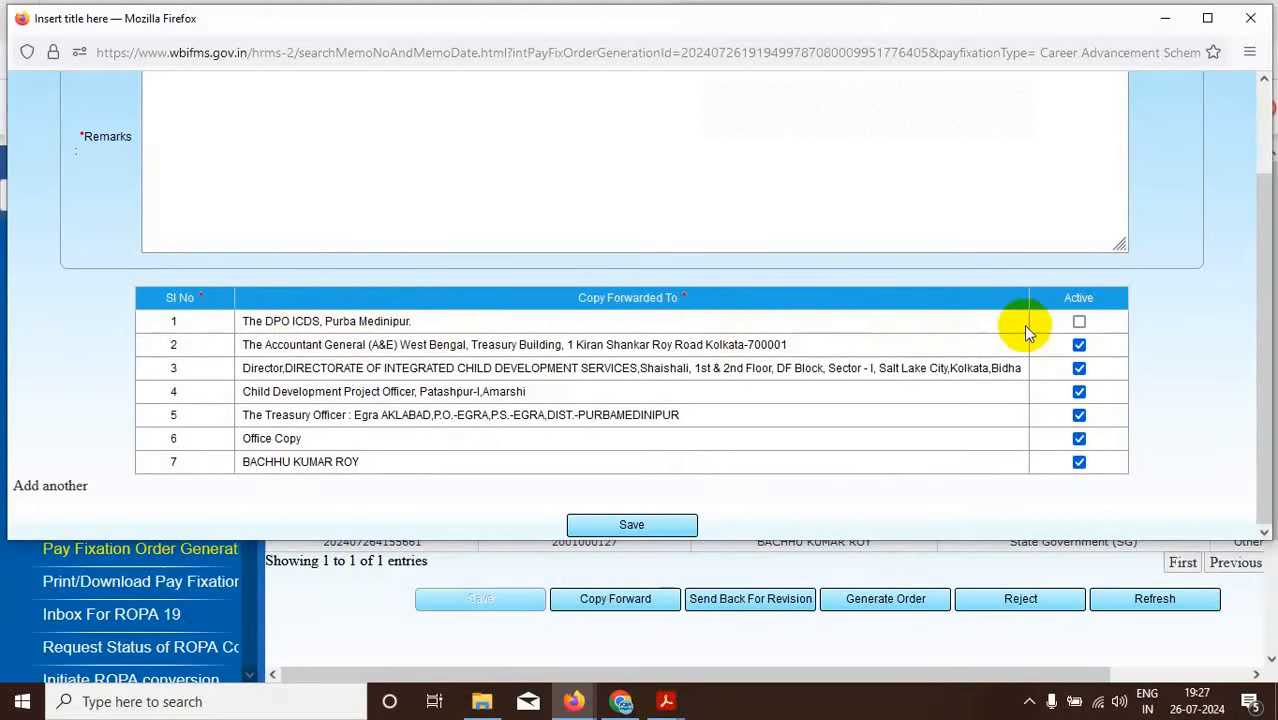
click(612, 524)
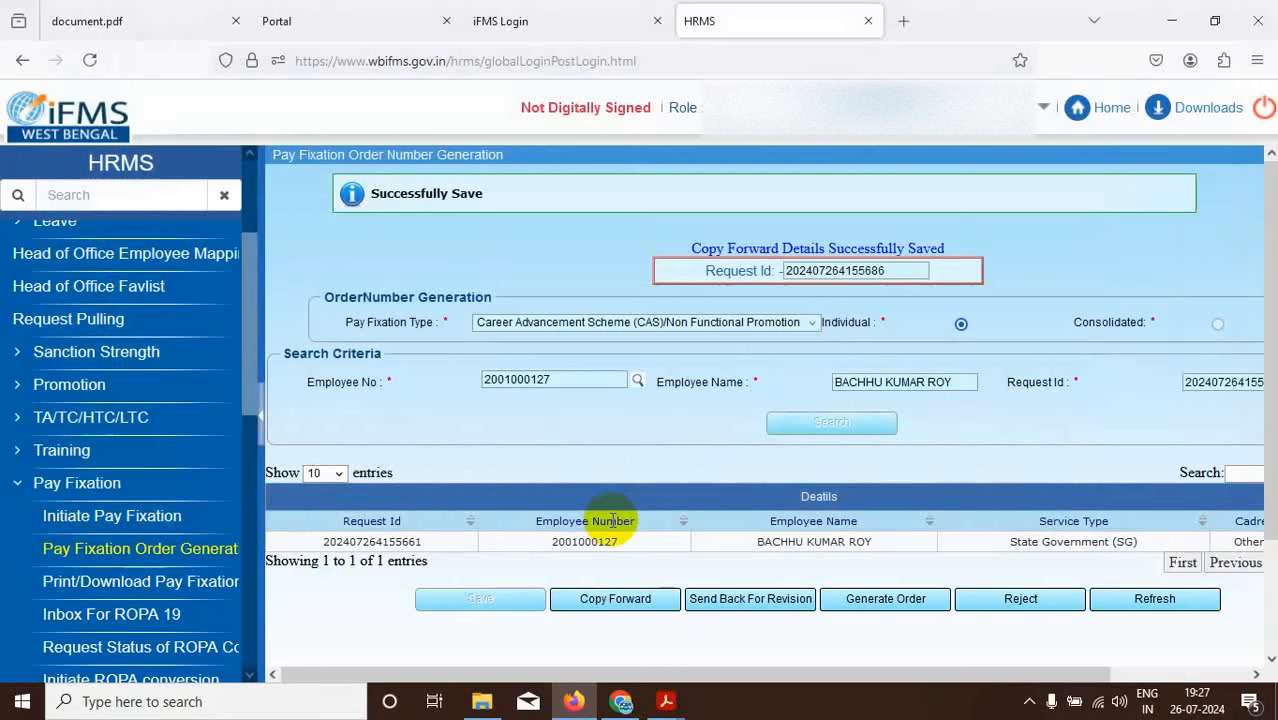
Reopen the copy-forward list to confirm the change and save it again.
click(607, 604)
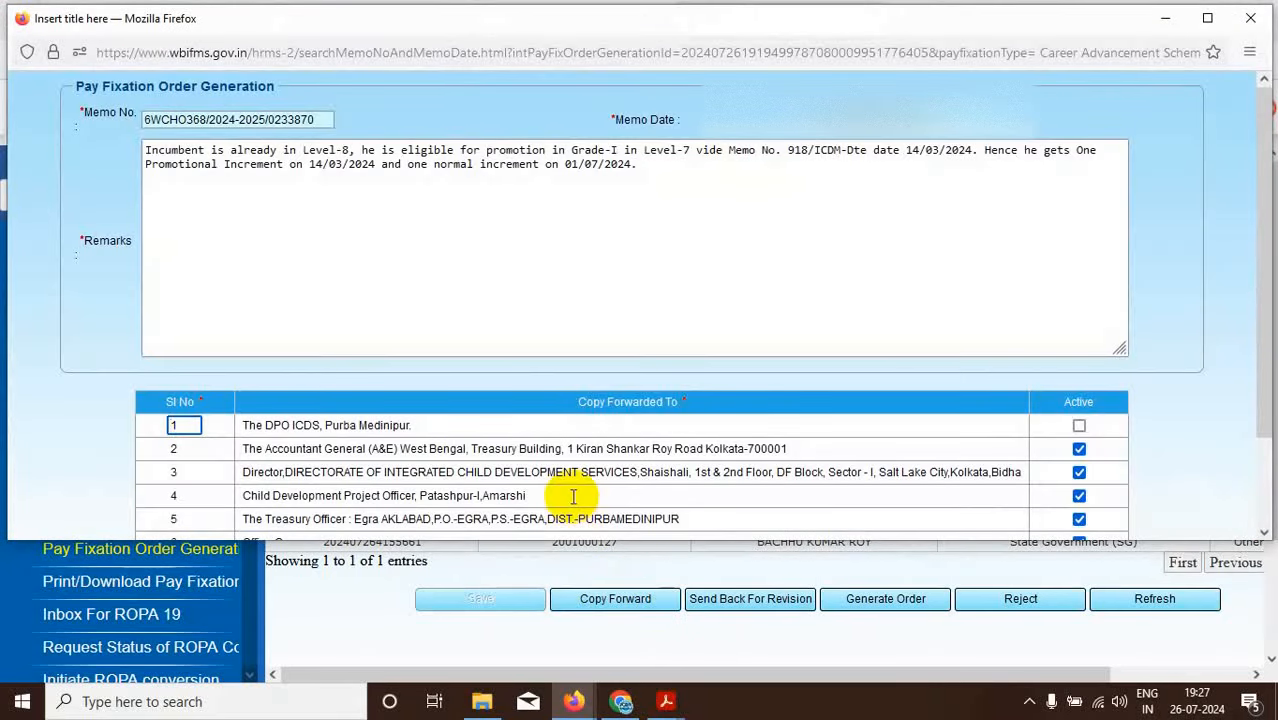
scroll(551, 455, down, 2)
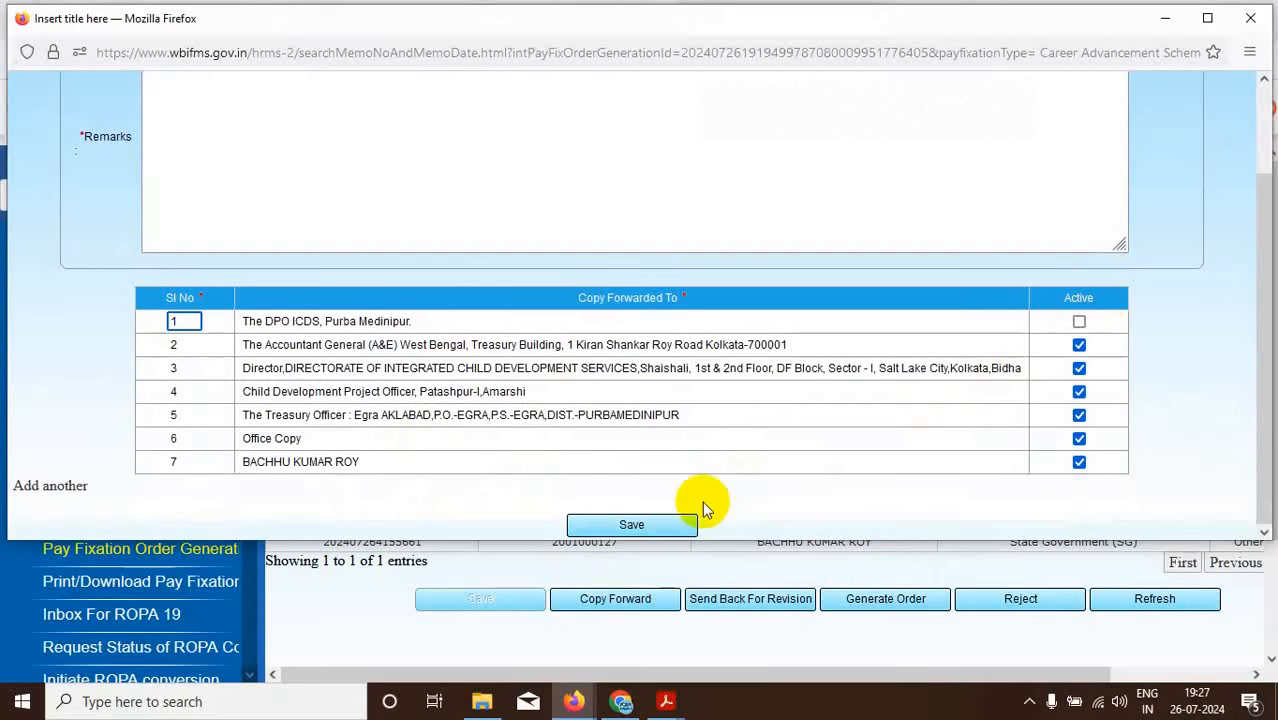
click(630, 525)
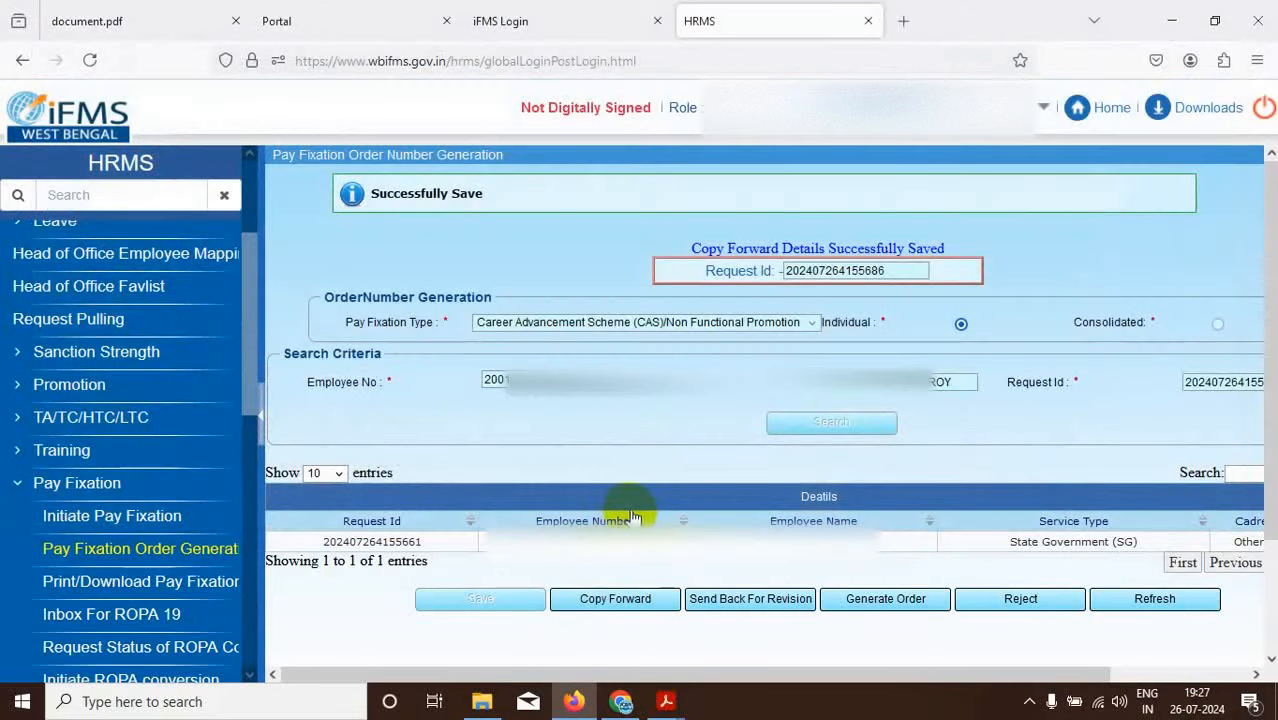
Generate the pay fixation order PDF, review its increments to 50,300, and return to the HRMS approval message.
click(885, 598)
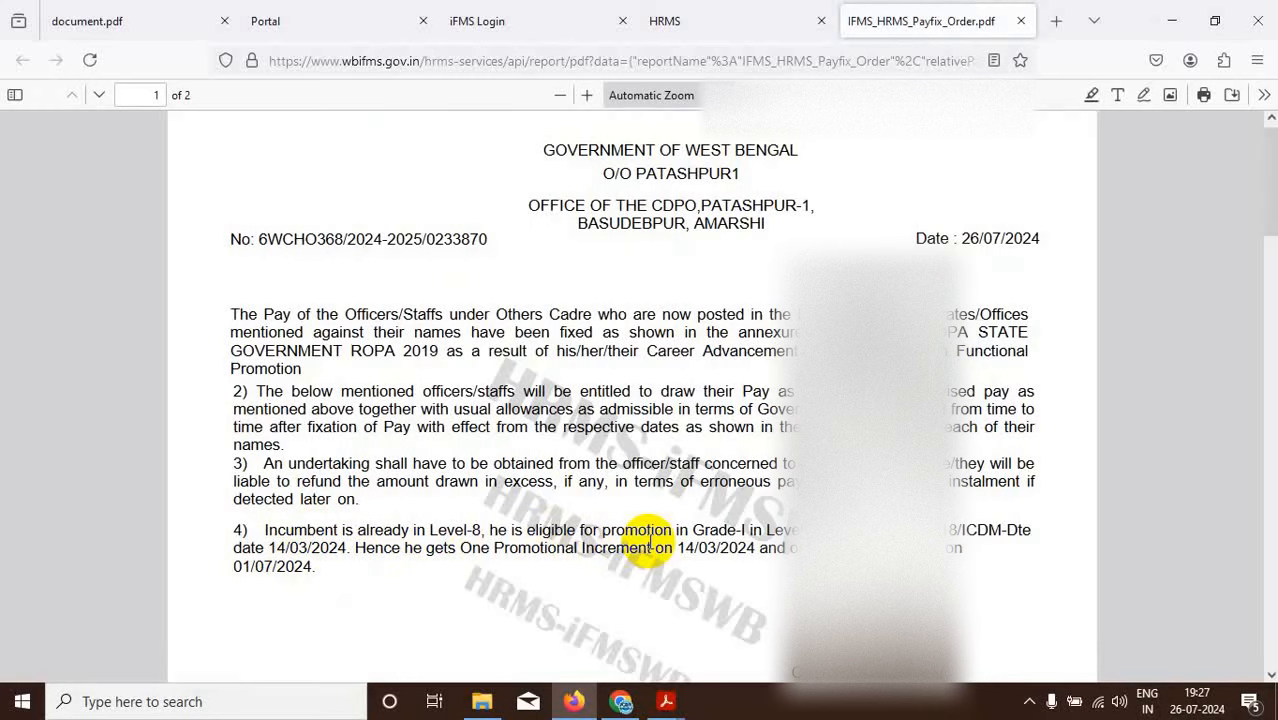
scroll(650, 540, down, 10)
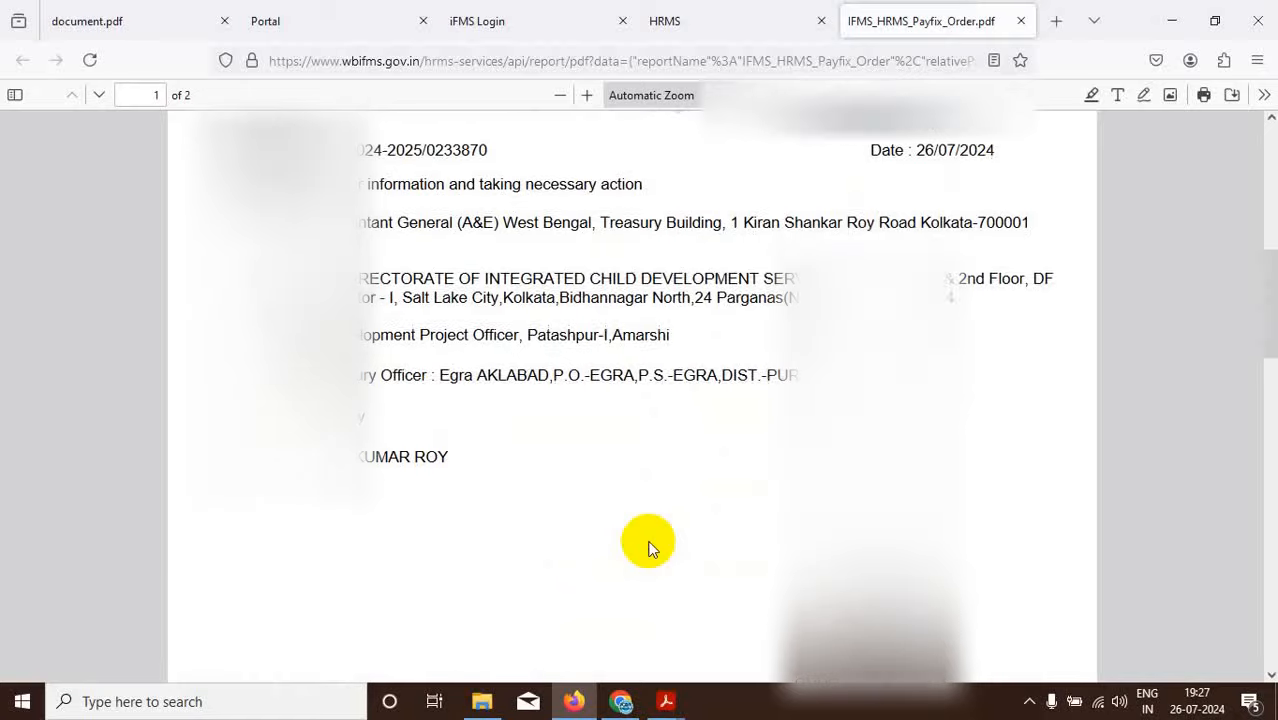
scroll(650, 548, down, 3)
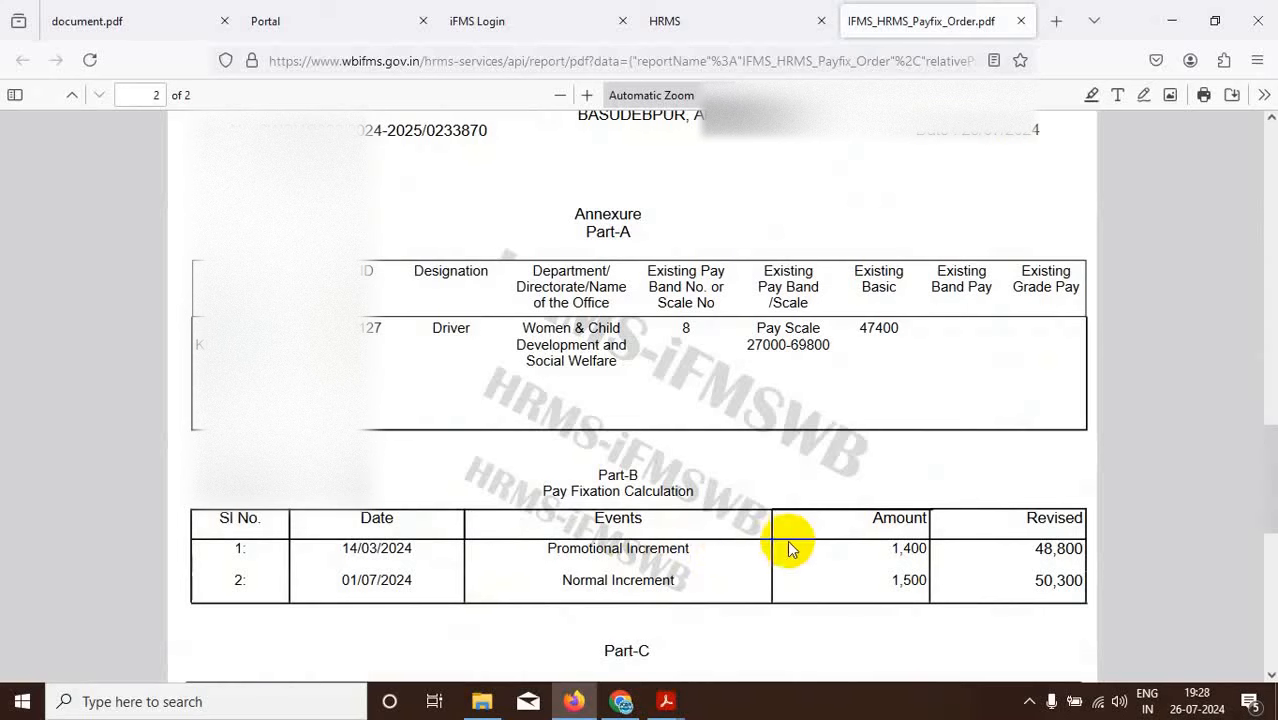
click(734, 31)
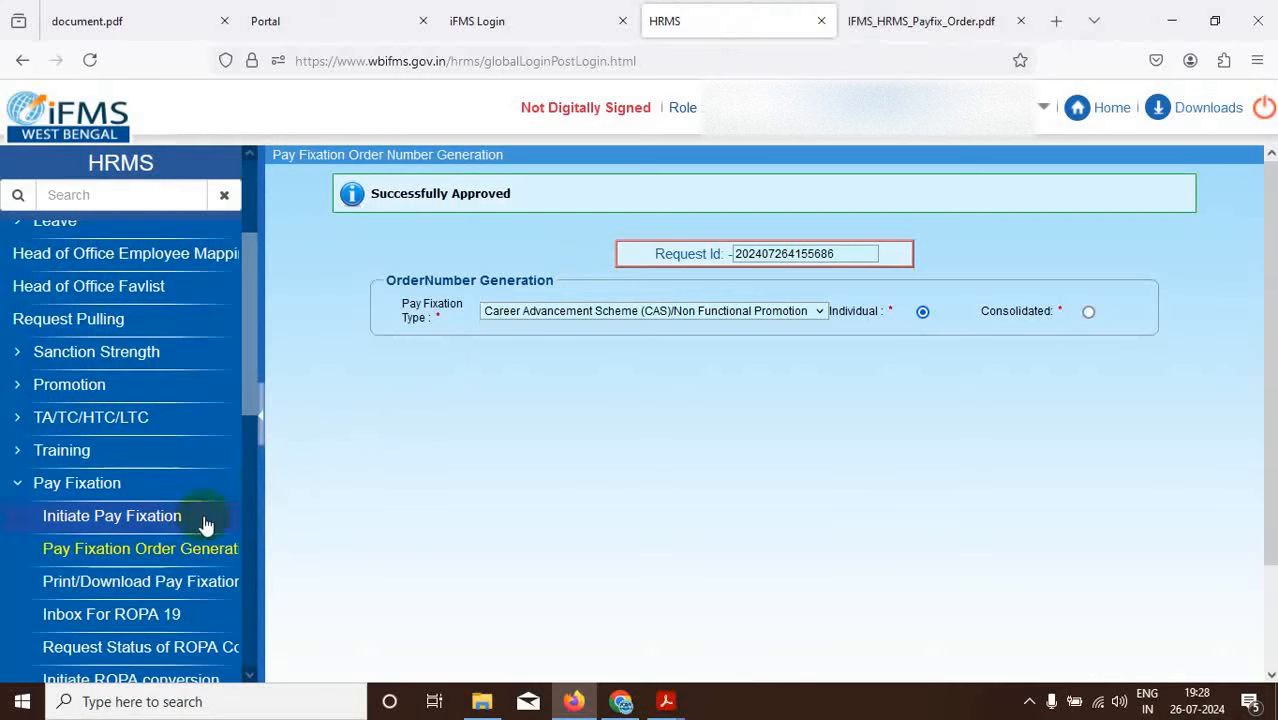
click(948, 20)
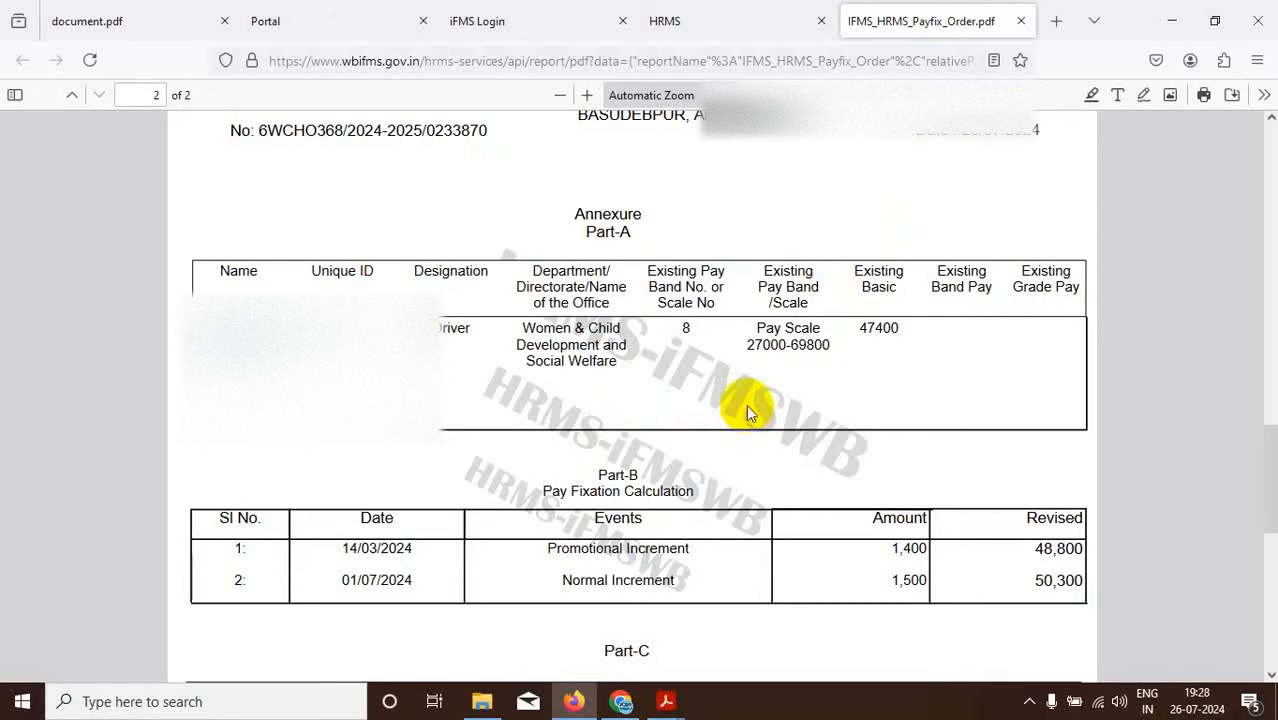
click(775, 22)
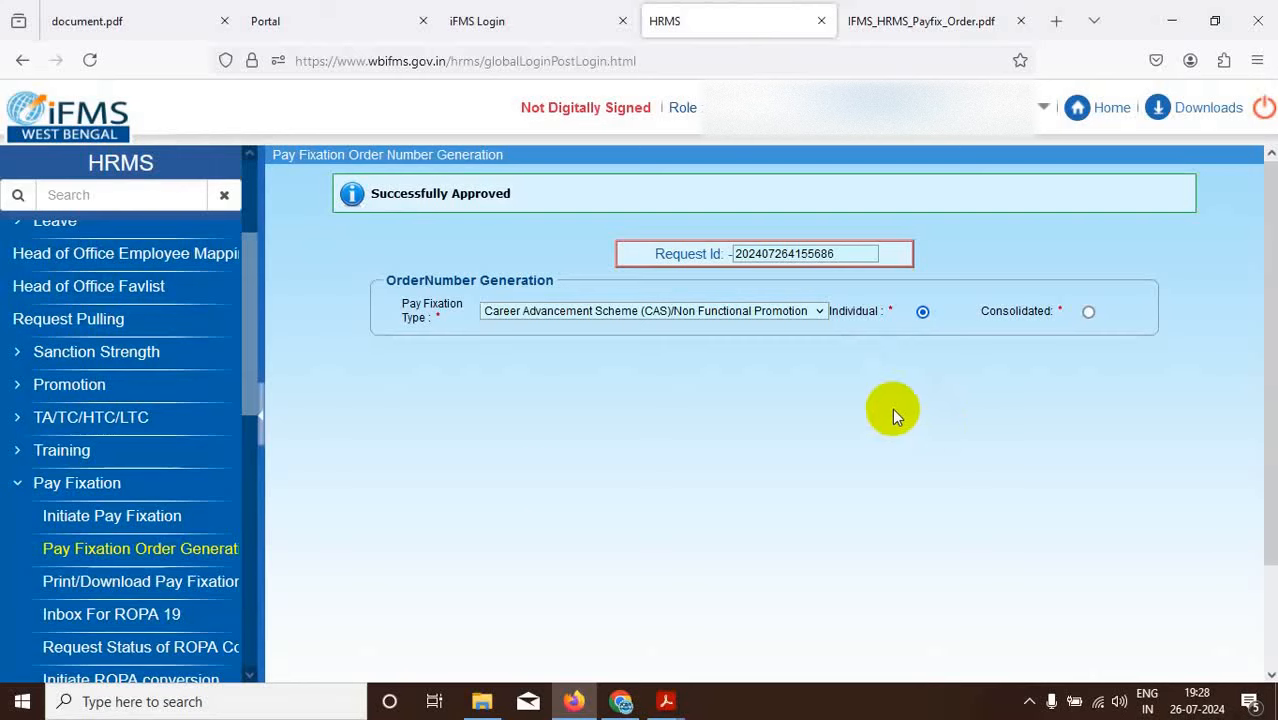
On Print/Download Pay Fixation, choose the 26/07/2024 request ID and generate its report.
click(153, 592)
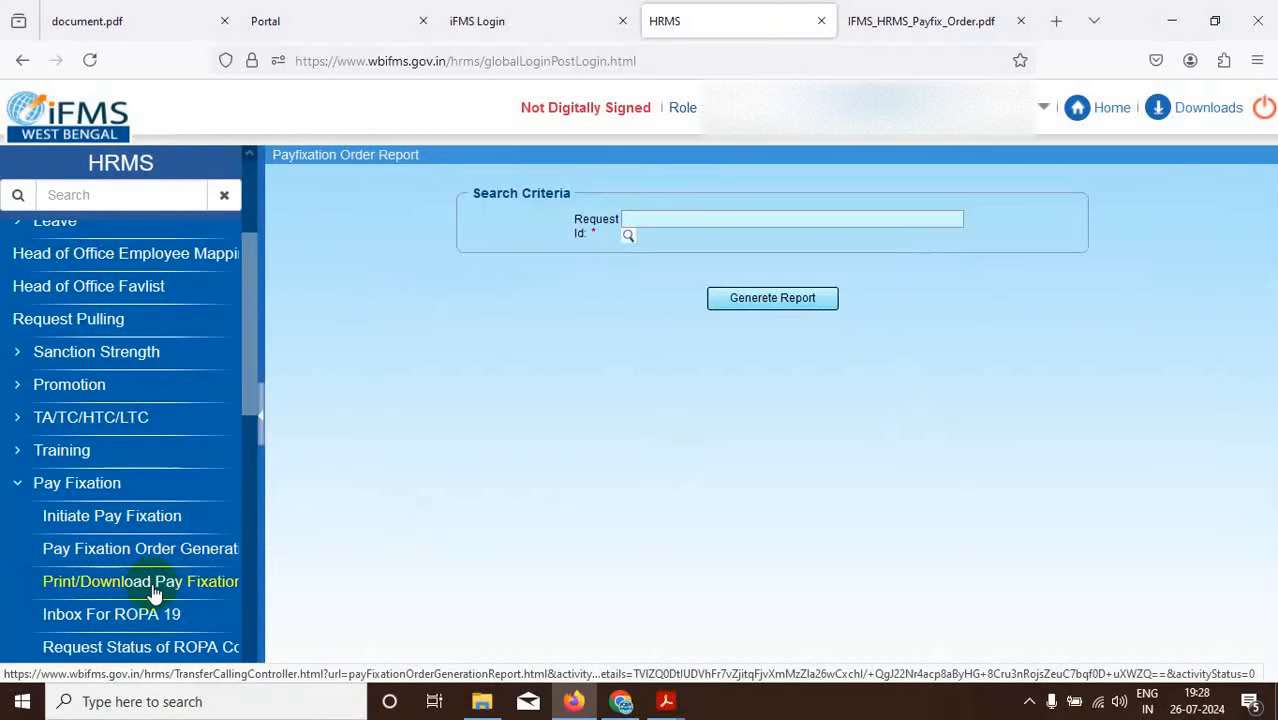
click(628, 237)
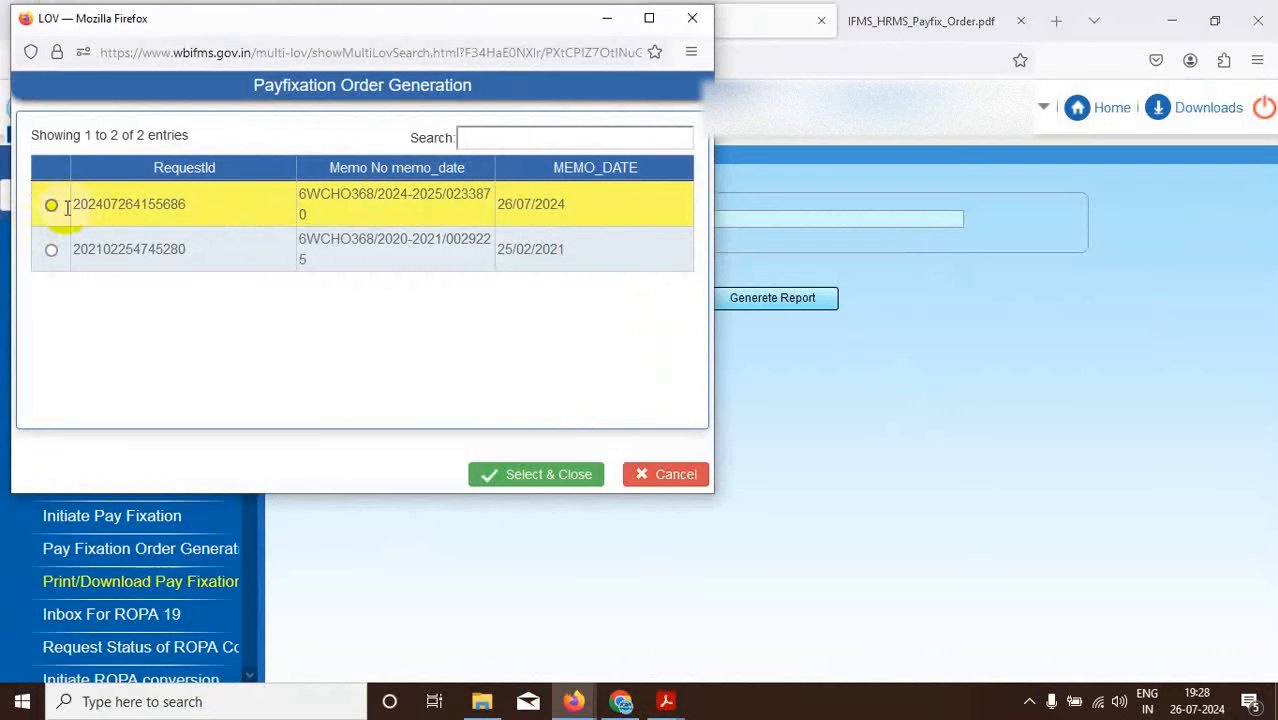
double_click(178, 204)
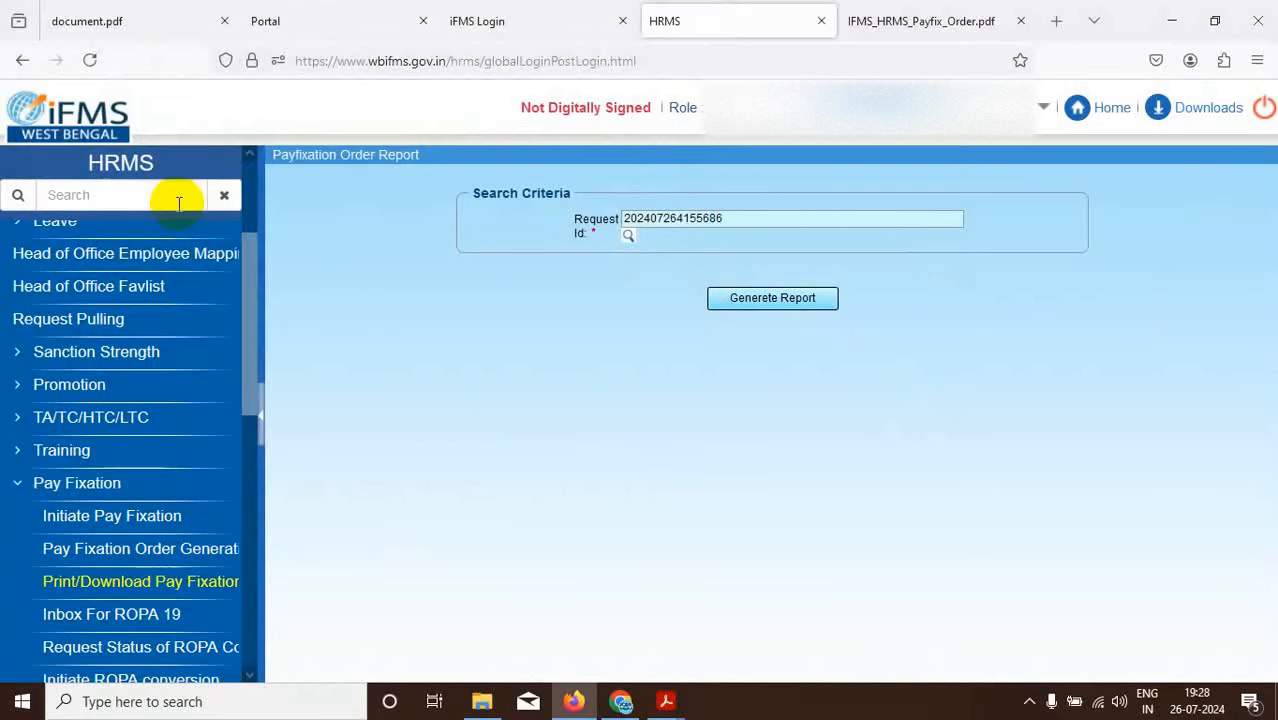
click(772, 299)
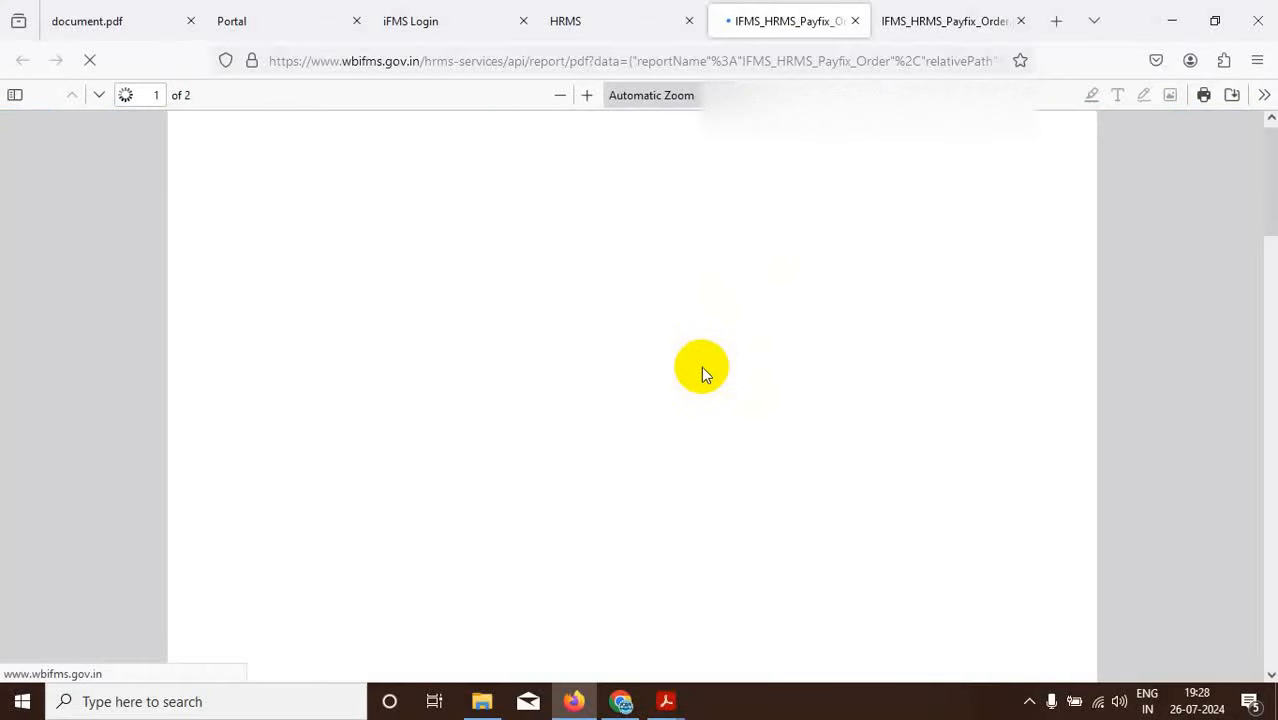
Check the report's six copy recipients and Annexure Parts A–C, then go back to the HRMS report page.
scroll(765, 400, down, 5)
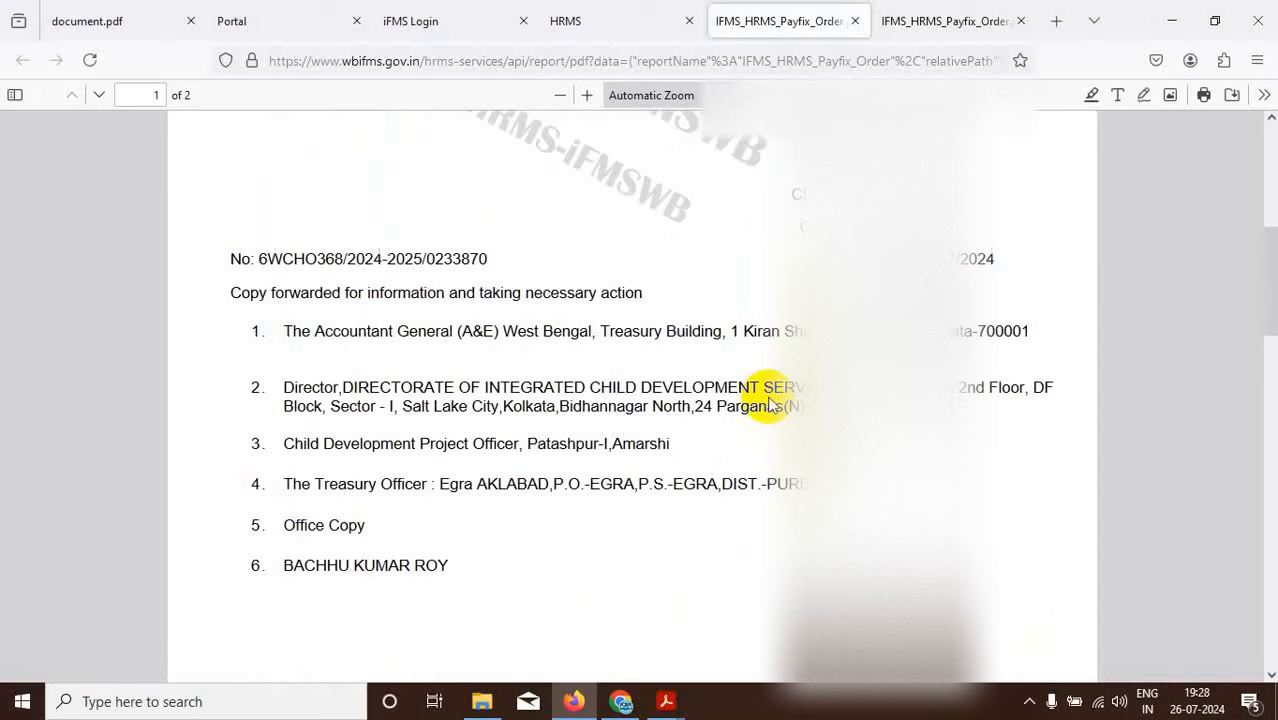
scroll(768, 403, down, 8)
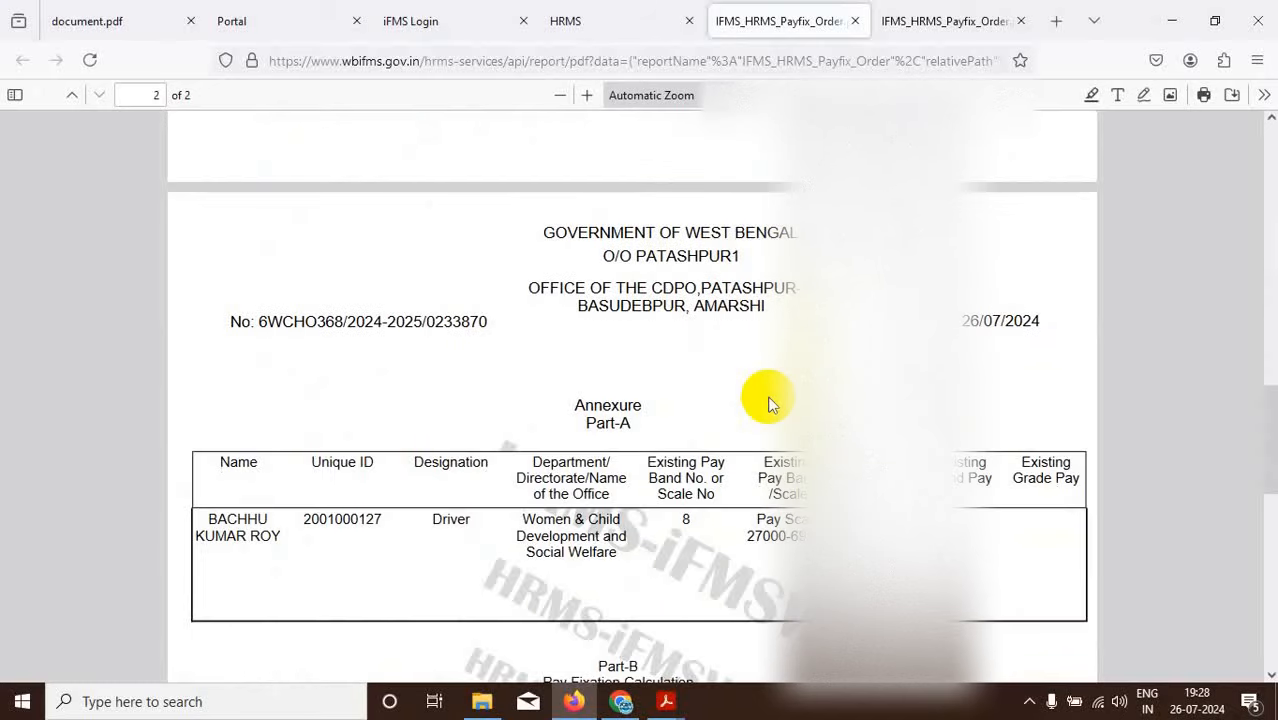
scroll(768, 403, up, 8)
scroll(769, 398, down, 12)
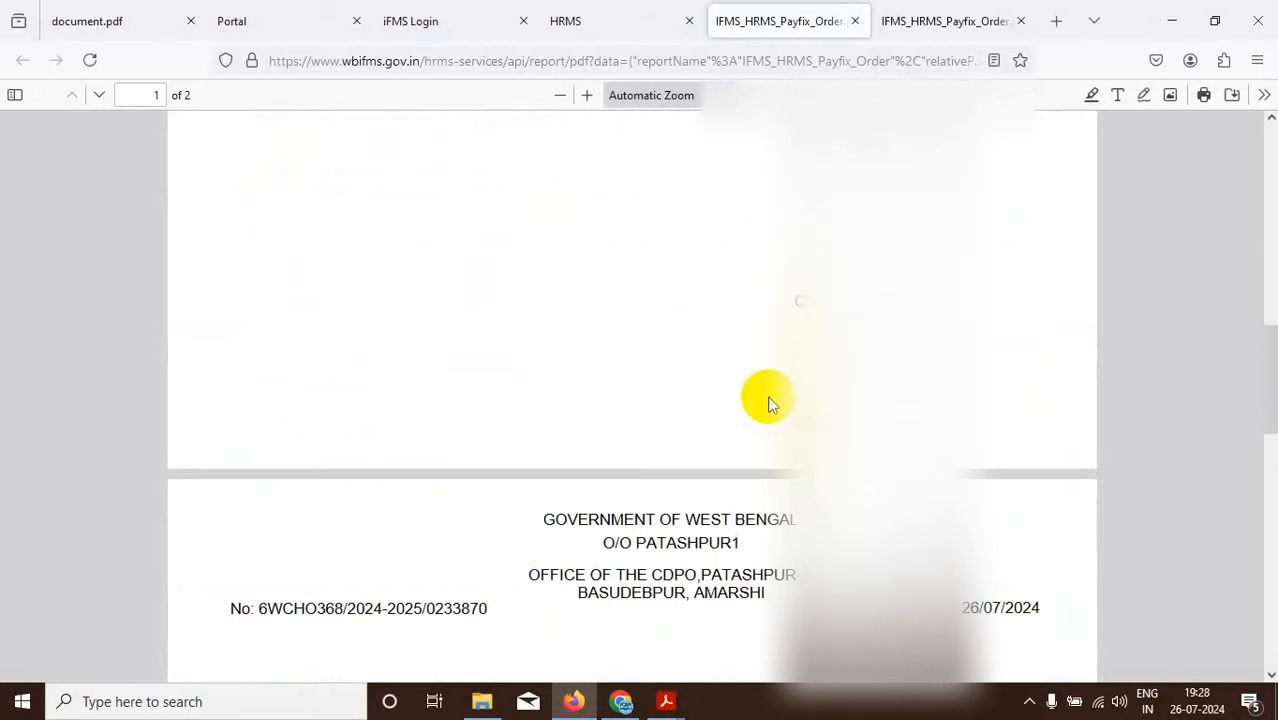
scroll(769, 403, down, 3)
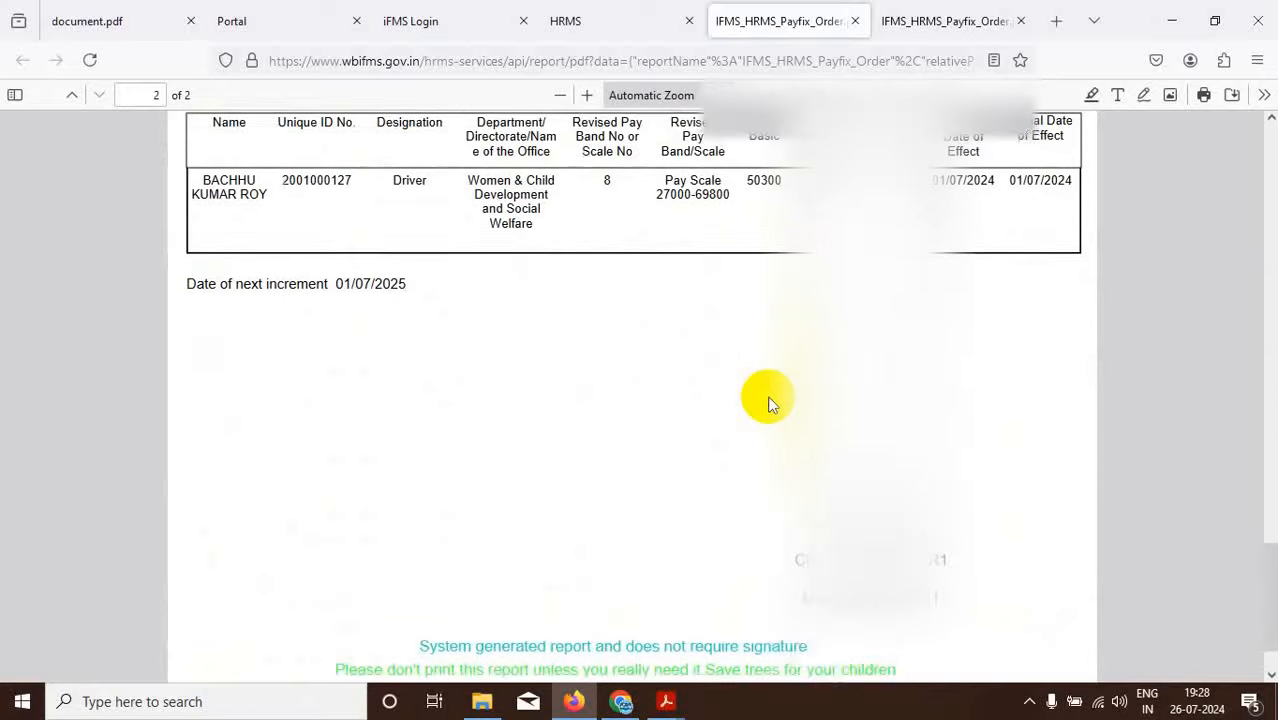
scroll(768, 403, up, 10)
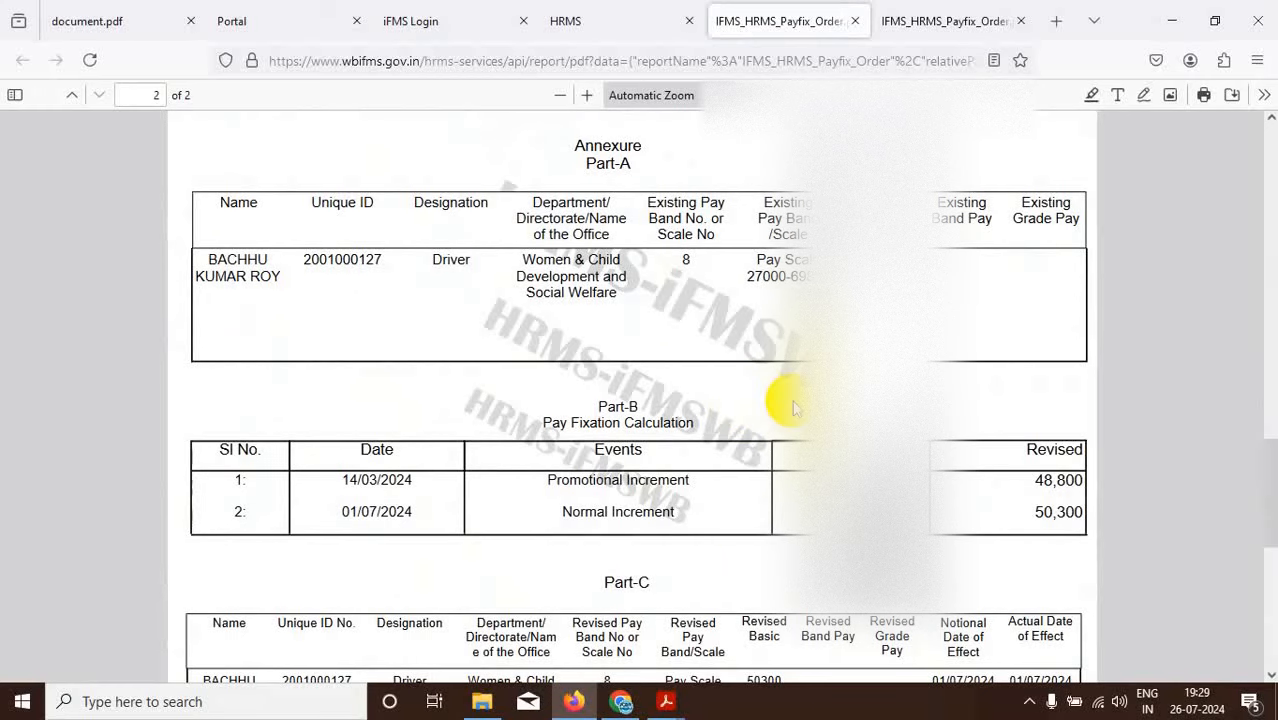
scroll(776, 405, down, 10)
scroll(792, 408, up, 10)
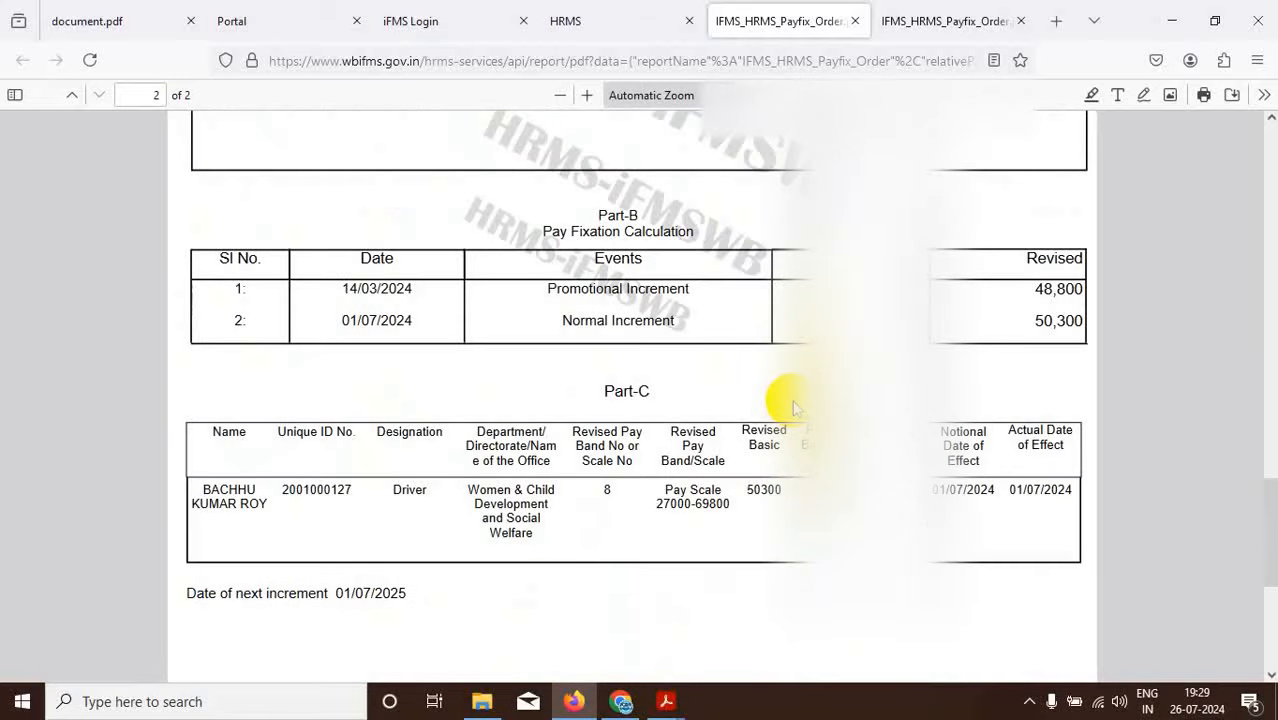
scroll(793, 407, up, 4)
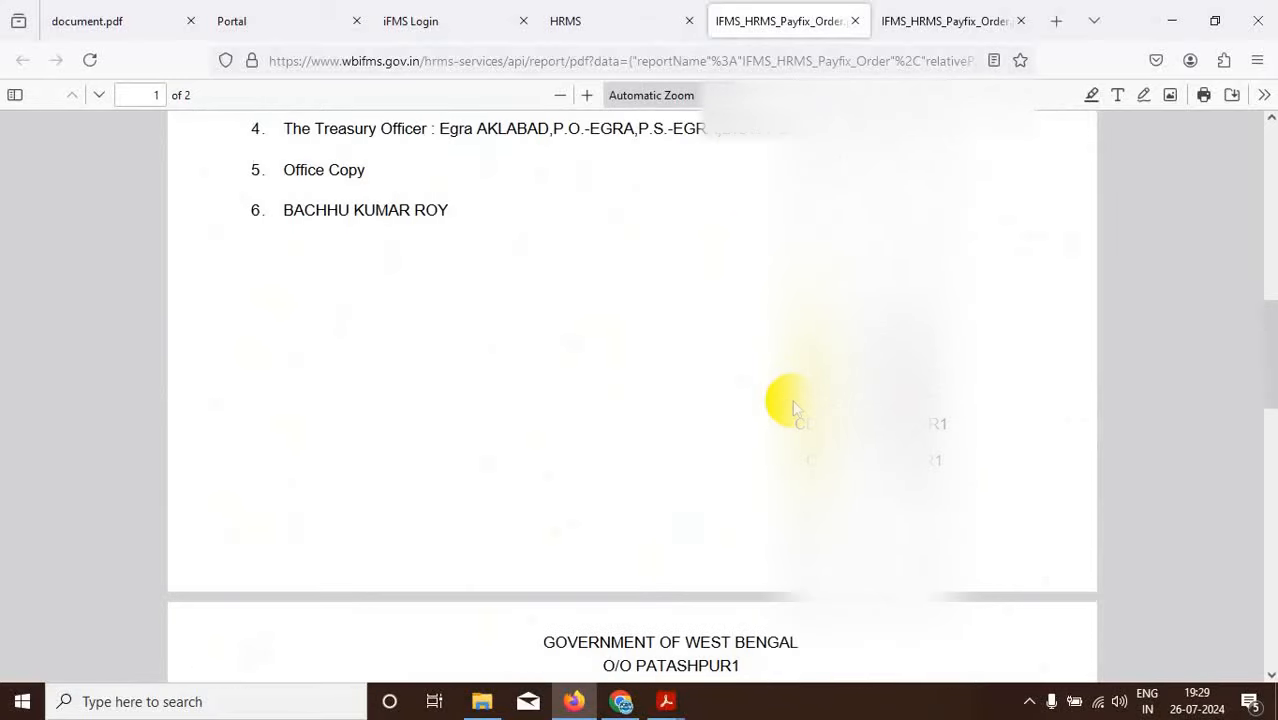
scroll(765, 395, up, 8)
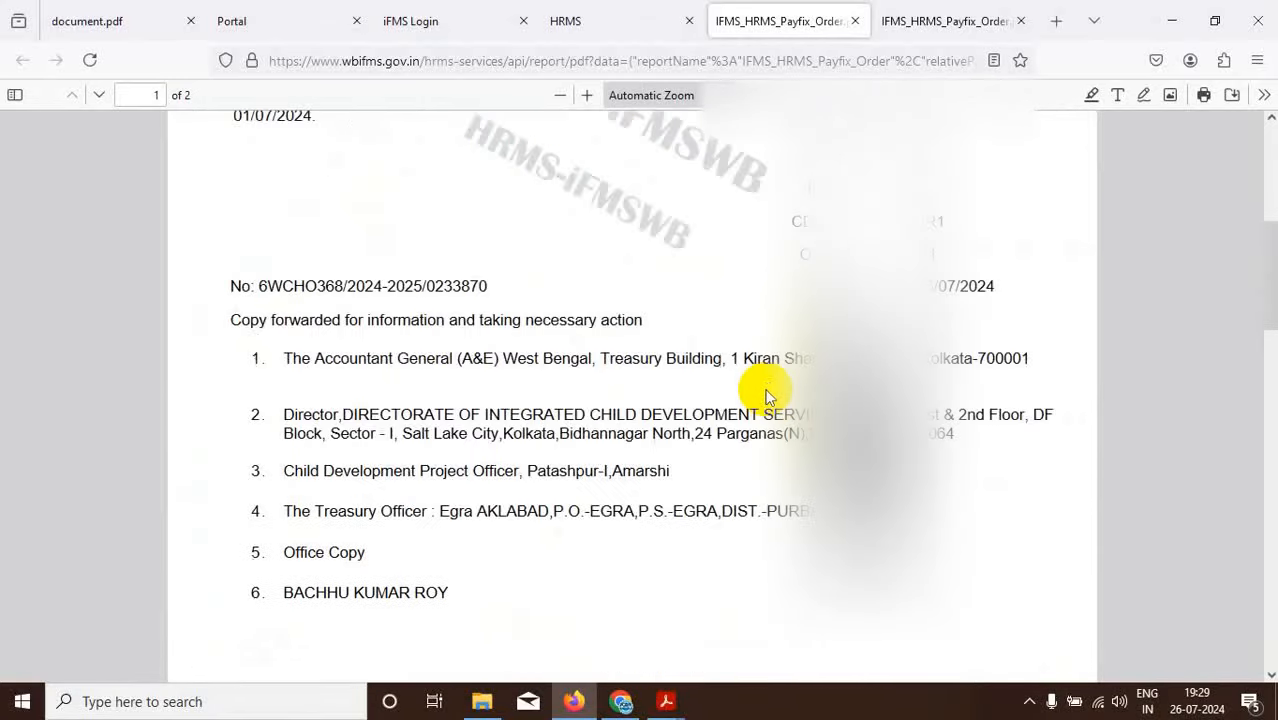
click(630, 33)
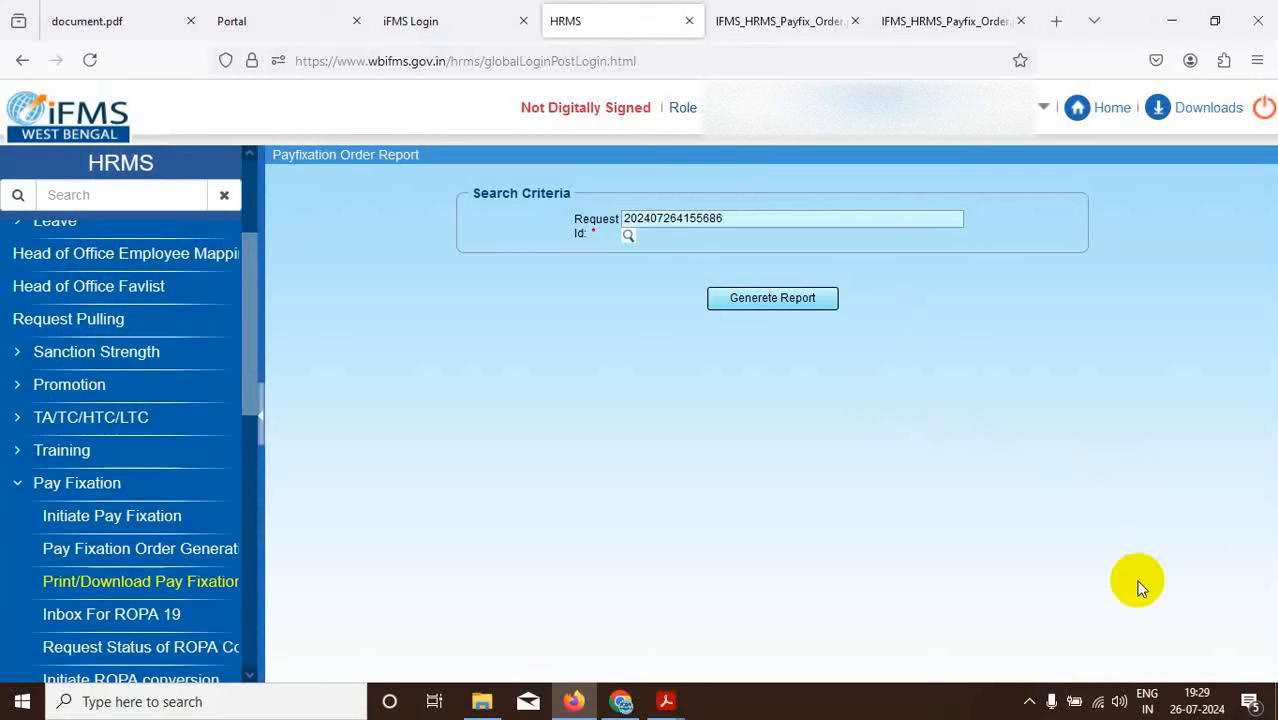
mouse_move(1197, 706)
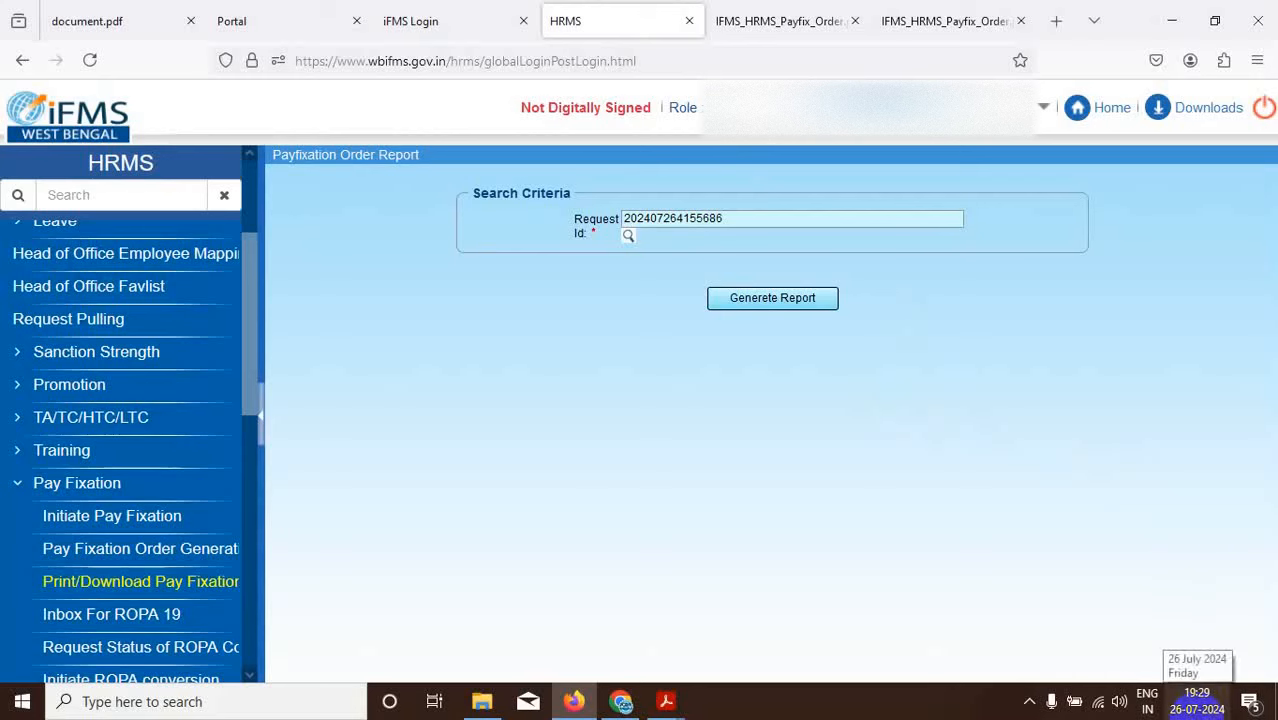